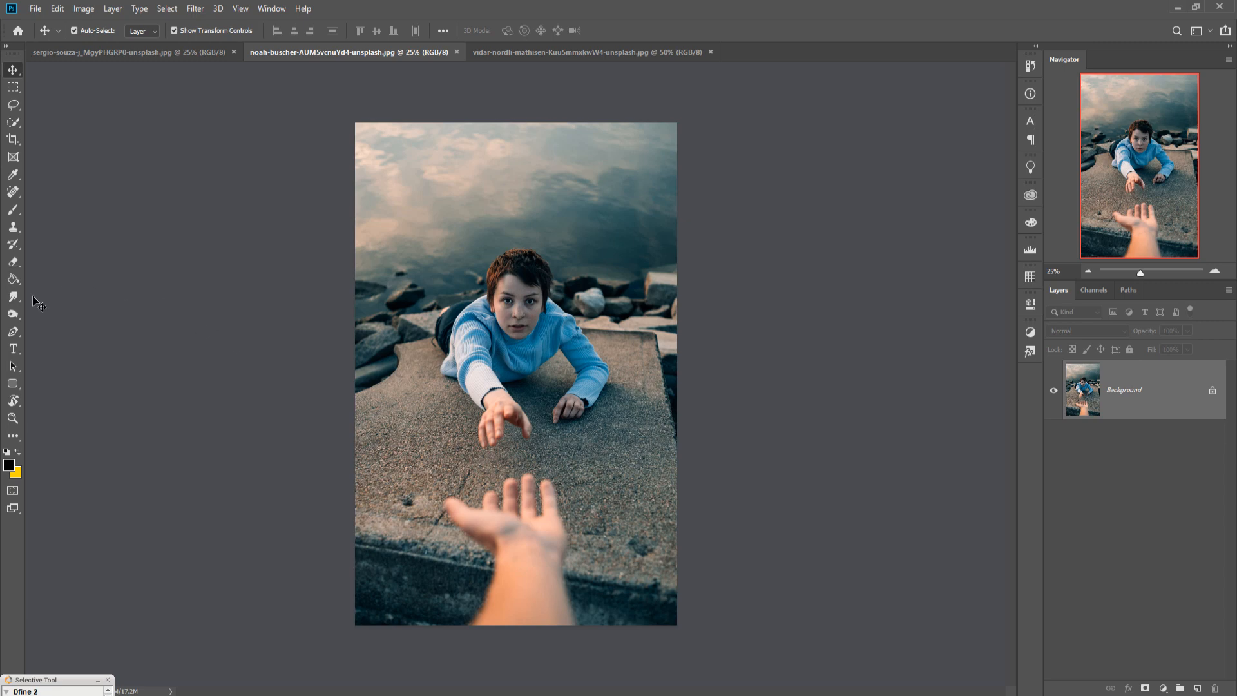
# Start a Pen tool path around the person, tracing the sweater's lower hem to the outstretched arm's cuff.
pyautogui.click(14, 331)
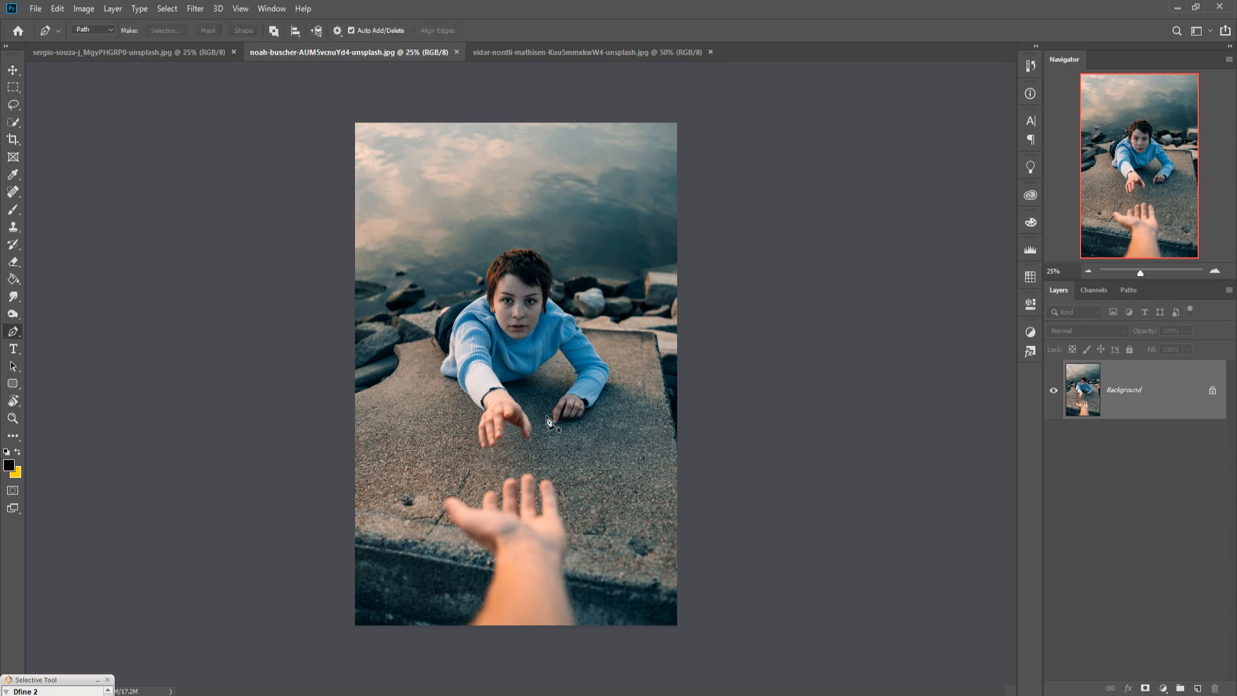
pyautogui.hotkey('ctrl', '+')
pyautogui.hotkey('ctrl', '+')
pyautogui.hotkey('ctrl', '+')
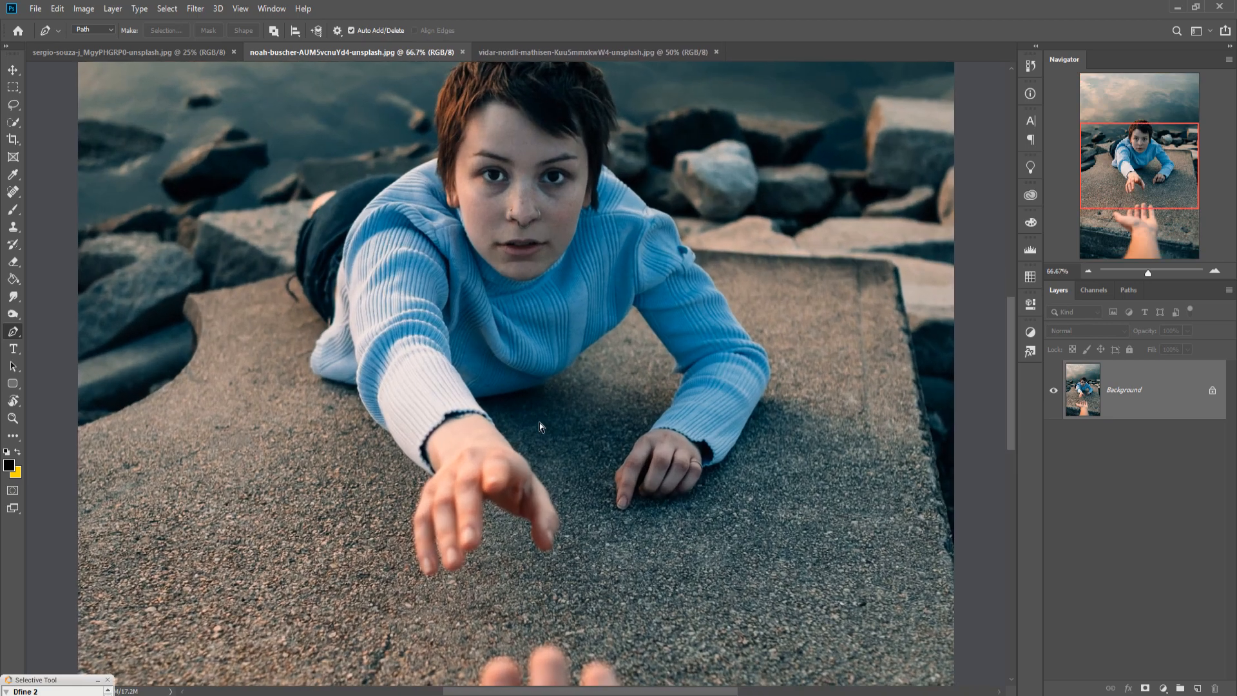
pyautogui.hotkey('ctrl', '+')
pyautogui.hotkey('ctrl', '+')
pyautogui.hotkey('ctrl', '+')
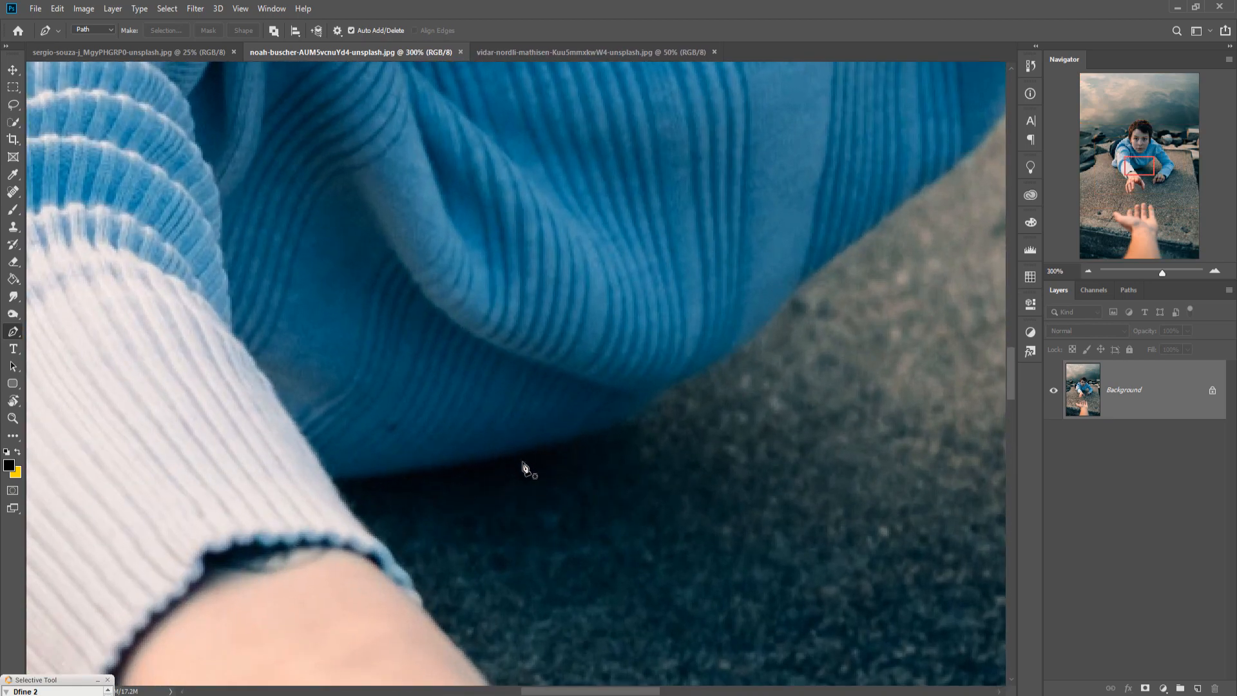
pyautogui.moveTo(524, 465); pyautogui.dragTo(539, 202)
pyautogui.moveTo(758, 77); pyautogui.dragTo(736, 93)
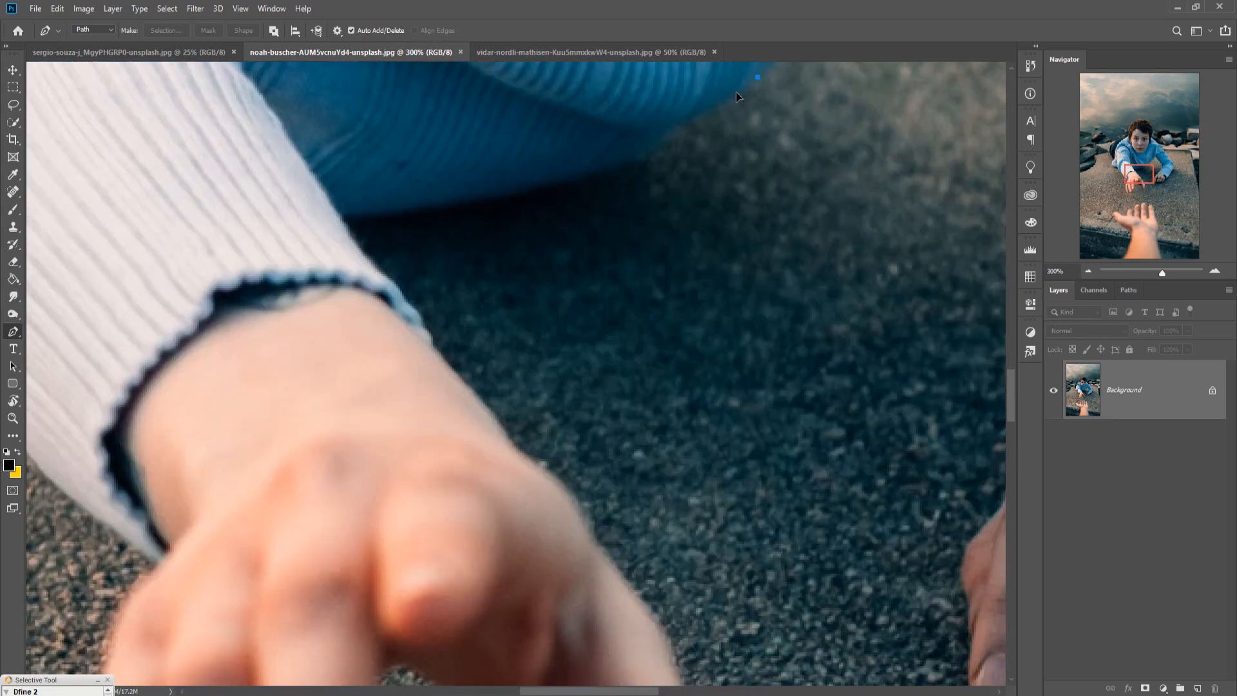
pyautogui.click(645, 154)
pyautogui.click(345, 215)
# Continue the path from the cuff along the outstretched hand's wrist and around its thumb.
pyautogui.click(432, 355)
pyautogui.click(501, 432)
pyautogui.click(542, 472)
pyautogui.moveTo(655, 657); pyautogui.dragTo(595, 418)
pyautogui.click(581, 652)
pyautogui.moveTo(472, 496); pyautogui.dragTo(455, 487)
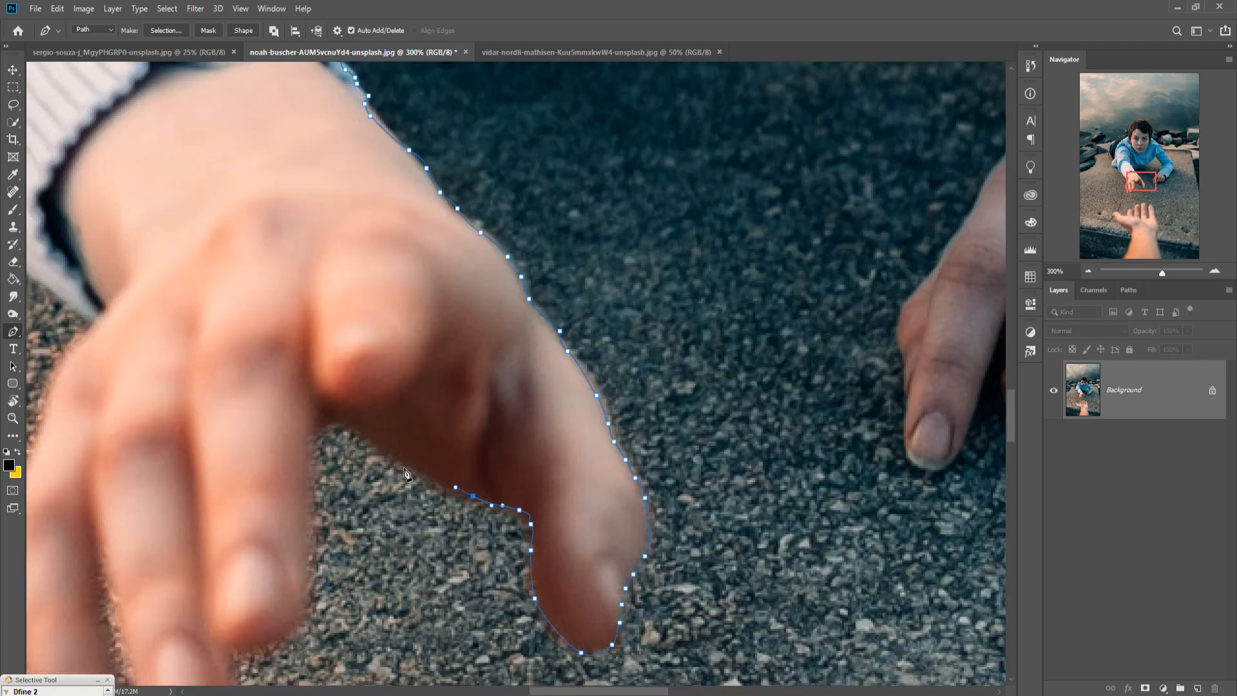
# Trace the path around the fingers of the outstretched hand and back up the outer edge of its sleeve.
pyautogui.click(404, 465)
pyautogui.moveTo(309, 602); pyautogui.dragTo(549, 283)
pyautogui.click(331, 277)
pyautogui.click(244, 184)
pyautogui.moveTo(271, 103); pyautogui.dragTo(289, 467)
pyautogui.click(162, 175)
pyautogui.moveTo(95, 119); pyautogui.dragTo(320, 502)
pyautogui.click(246, 370)
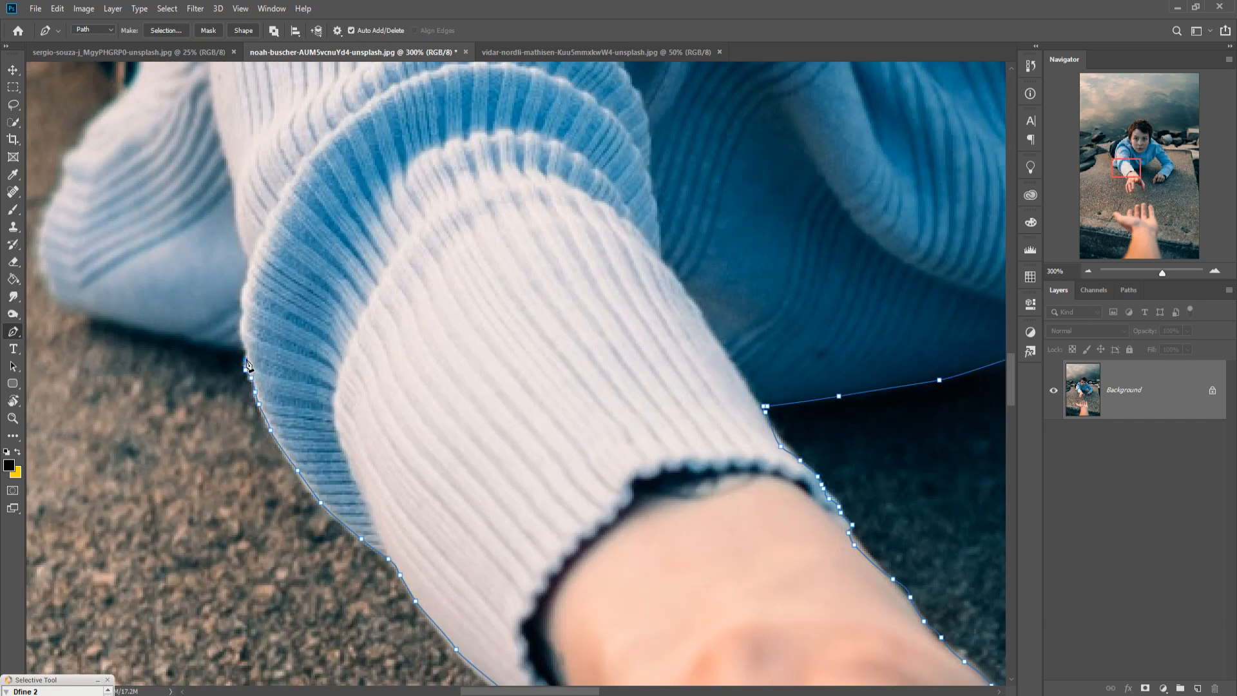
# Extend the path around the sweater's loose side and up the outer edge of the dark trousers.
pyautogui.click(46, 283)
pyautogui.click(84, 120)
pyautogui.moveTo(133, 88); pyautogui.dragTo(370, 405)
pyautogui.click(216, 161)
pyautogui.moveTo(392, 254); pyautogui.dragTo(451, 577)
pyautogui.click(290, 346)
pyautogui.click(323, 266)
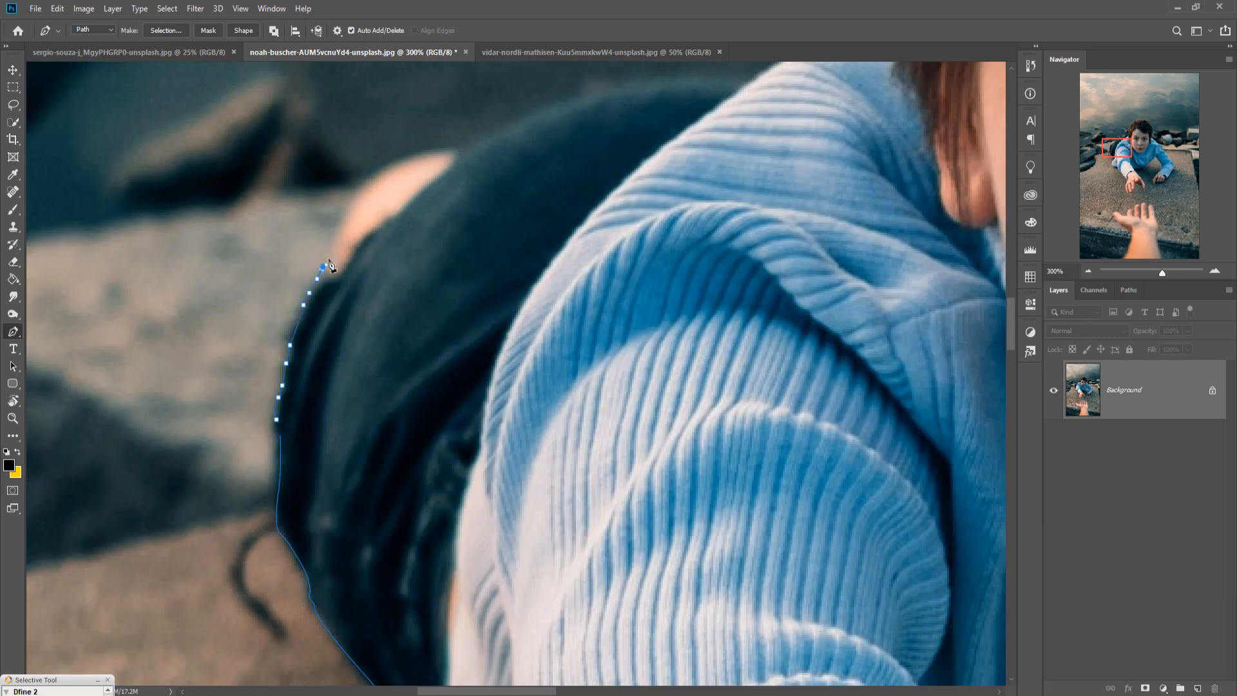
# Trace the path over the bare skin, the trousers' upper edge and the sweater's shoulder.
pyautogui.click(359, 185)
pyautogui.click(458, 148)
pyautogui.moveTo(502, 193); pyautogui.dragTo(245, 322)
pyautogui.click(238, 334)
pyautogui.moveTo(404, 254); pyautogui.dragTo(359, 438)
# Trace the path around the outline of the person's hair, from one side of the head over the crown to the other.
pyautogui.click(352, 331)
pyautogui.moveTo(377, 131); pyautogui.dragTo(358, 320)
pyautogui.moveTo(427, 212); pyautogui.dragTo(434, 198)
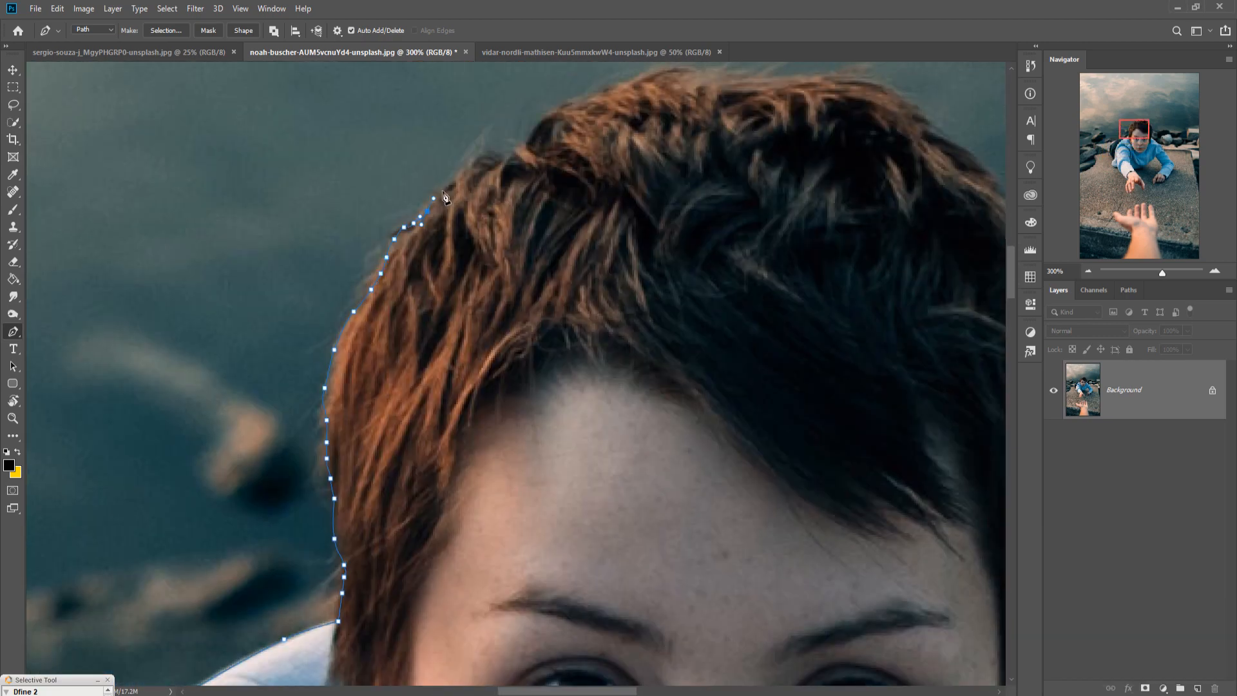
pyautogui.click(615, 97)
pyautogui.click(932, 126)
pyautogui.moveTo(928, 213); pyautogui.dragTo(416, 222)
pyautogui.click(596, 445)
# Continue the path from the head down the other shoulder and the outer edge of the bent arm's sleeve.
pyautogui.moveTo(599, 483); pyautogui.dragTo(599, 184)
pyautogui.click(549, 352)
pyautogui.click(662, 457)
pyautogui.moveTo(750, 543)
pyautogui.mouseDown()
pyautogui.moveTo(417, 178)
pyautogui.moveTo(469, 202)
pyautogui.mouseUp()
pyautogui.click(629, 422)
pyautogui.click(741, 559)
pyautogui.click(581, 374)
pyautogui.click(616, 649)
# Trace around the resting hand and the bent arm's inner sleeve, closing the path at its starting point under the sweater.
pyautogui.moveTo(617, 650); pyautogui.dragTo(670, 293)
pyautogui.moveTo(457, 615); pyautogui.dragTo(519, 226)
pyautogui.click(207, 359)
pyautogui.click(182, 161)
pyautogui.moveTo(187, 155); pyautogui.dragTo(324, 627)
pyautogui.click(577, 311)
pyautogui.moveTo(561, 245); pyautogui.dragTo(668, 462)
pyautogui.click(477, 227)
pyautogui.click(254, 474)
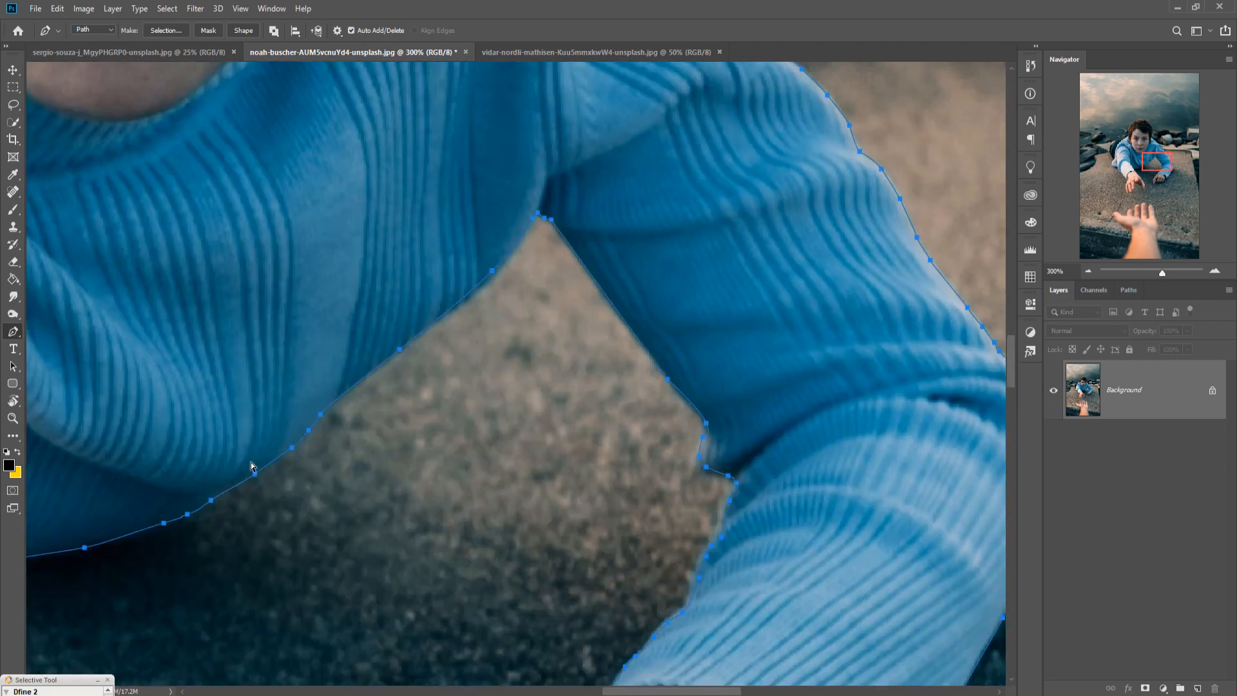
# Convert the closed path into a selection of the person and switch to the Move tool.
pyautogui.hotkey('ctrl', '0')
pyautogui.rightClick(517, 291)
pyautogui.click(581, 347)
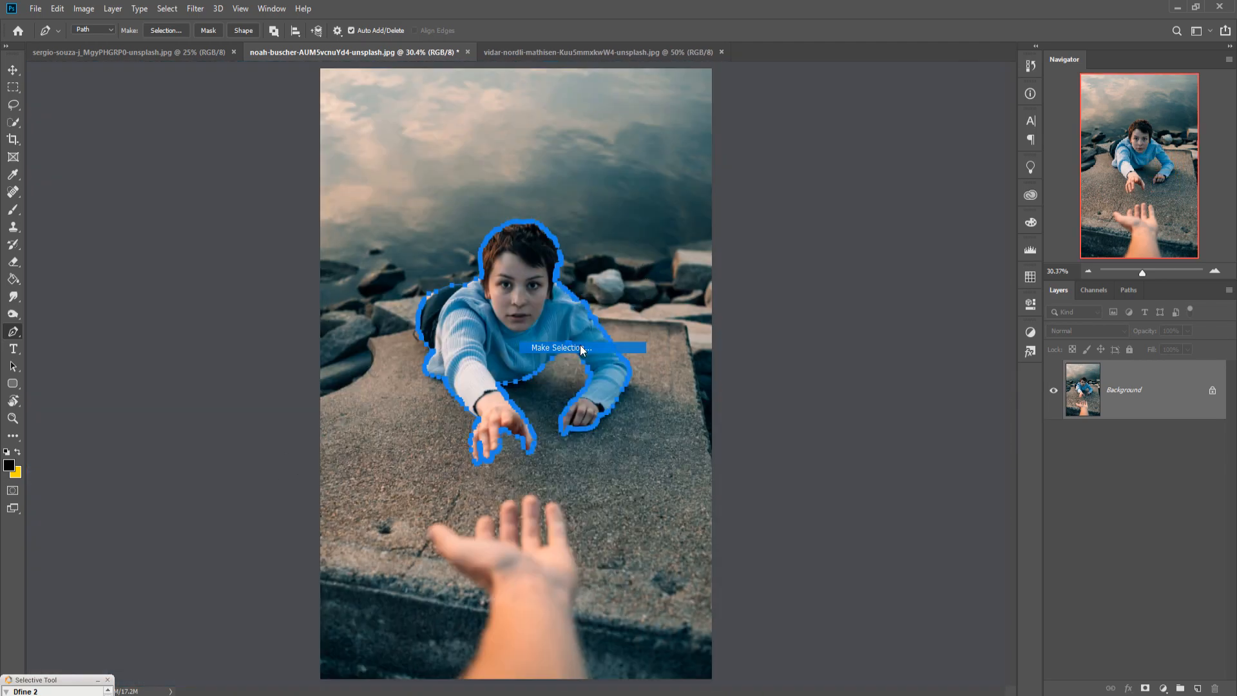
pyautogui.click(679, 209)
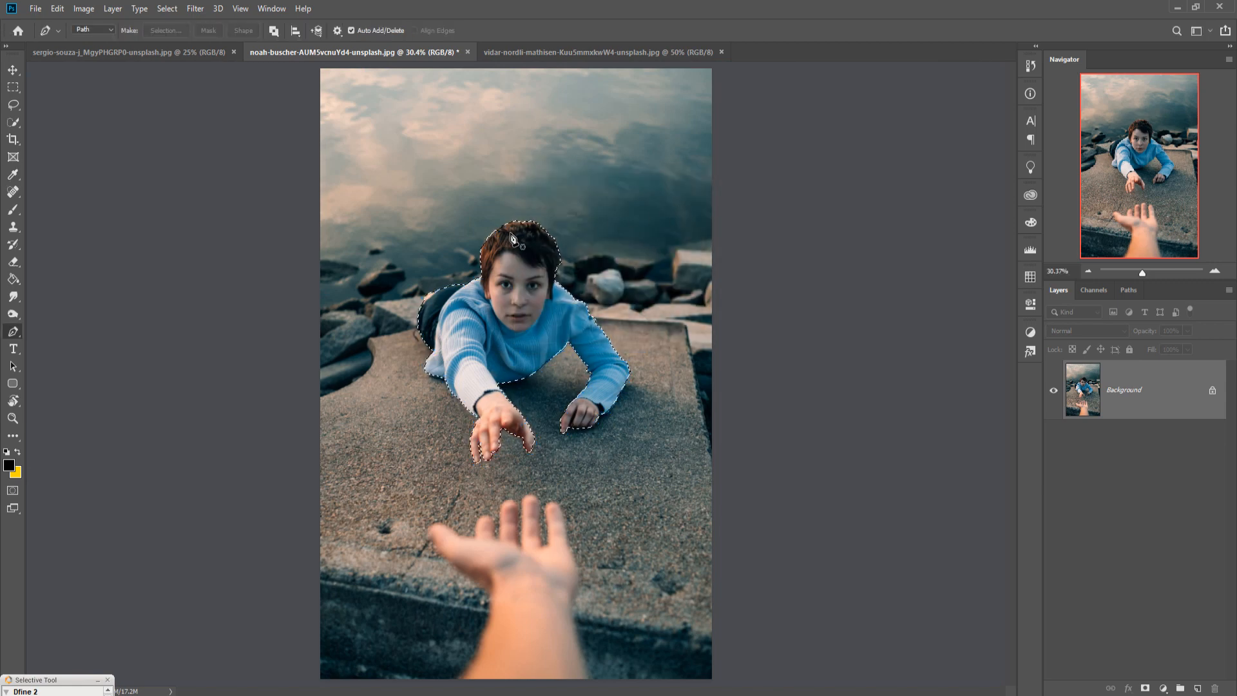
pyautogui.press('v')
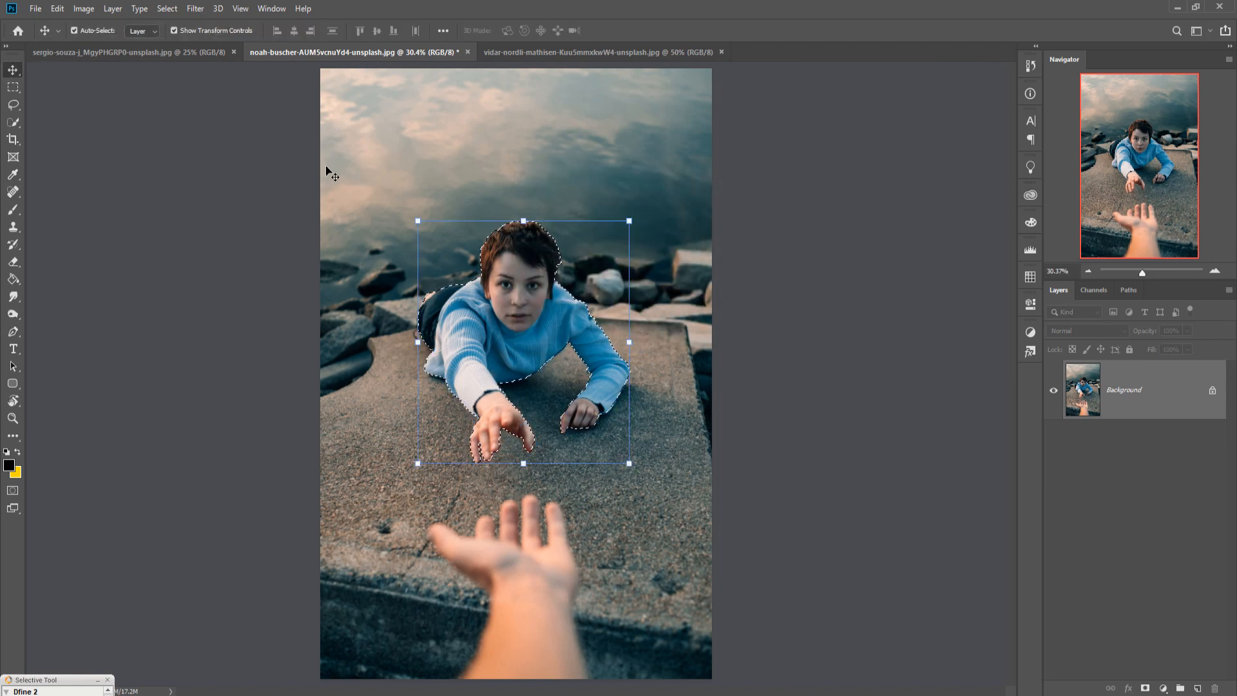
# Create a new white 1920 x 1080 px document at 72 ppi in RGB Color.
pyautogui.click(35, 9)
pyautogui.click(39, 26)
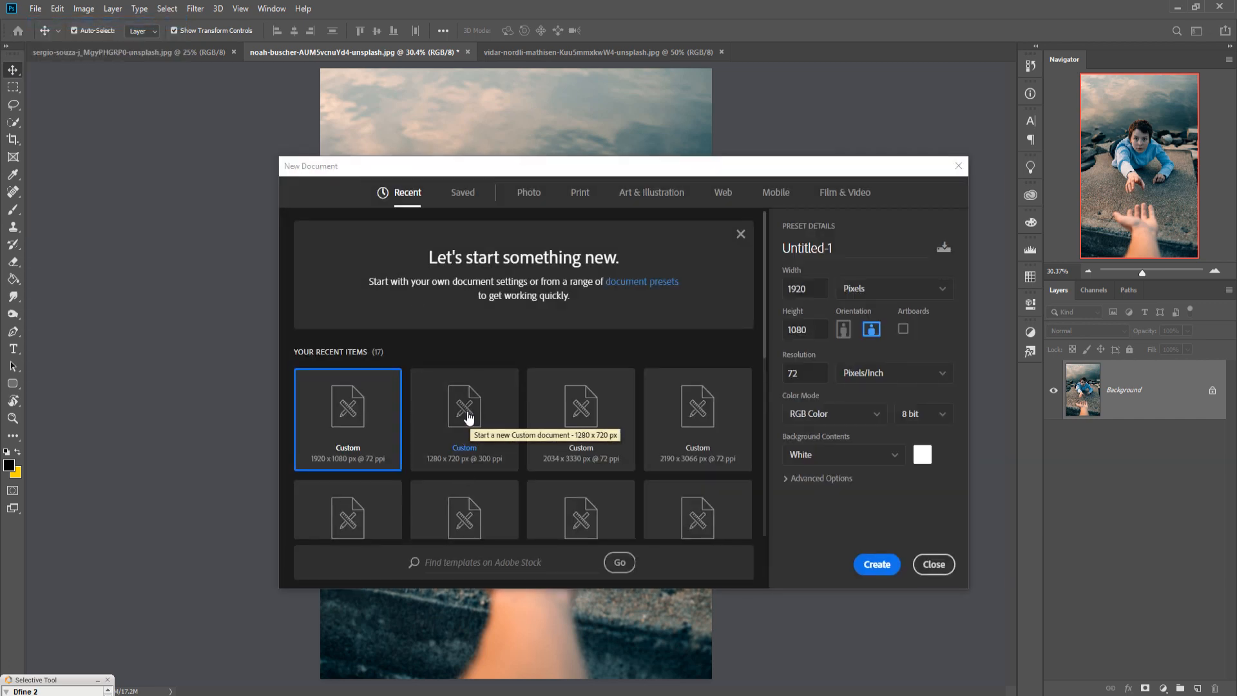
pyautogui.click(469, 418)
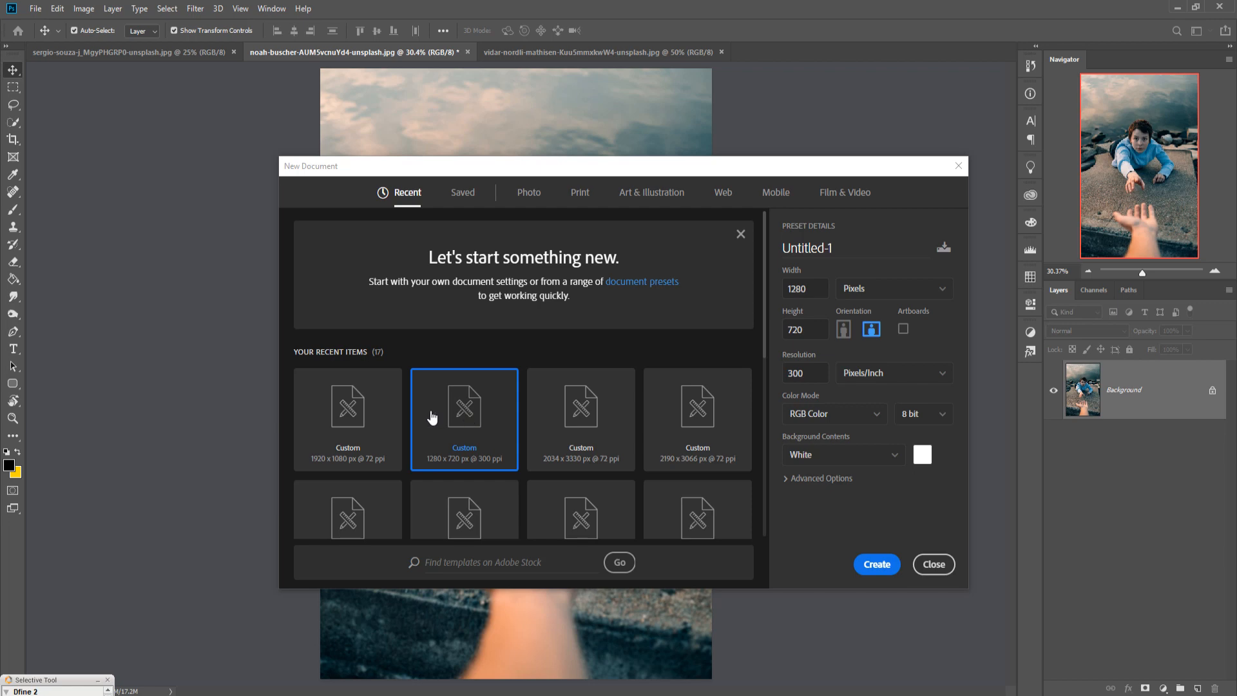
pyautogui.click(365, 412)
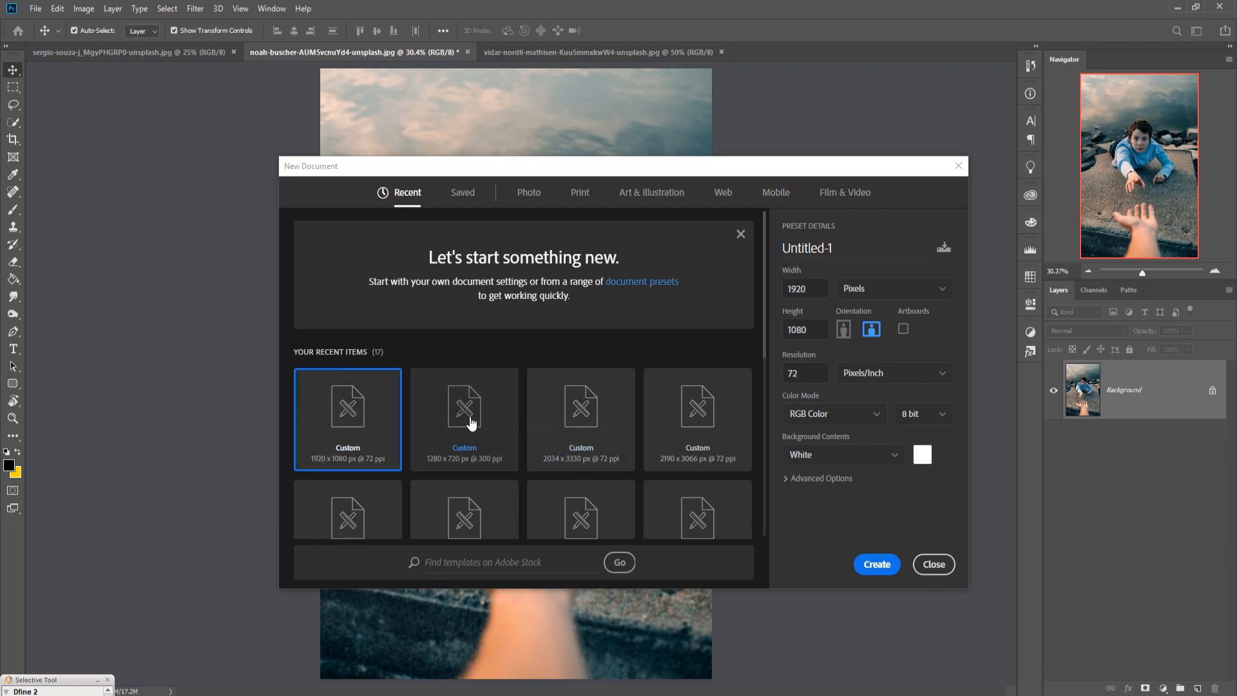
pyautogui.click(877, 564)
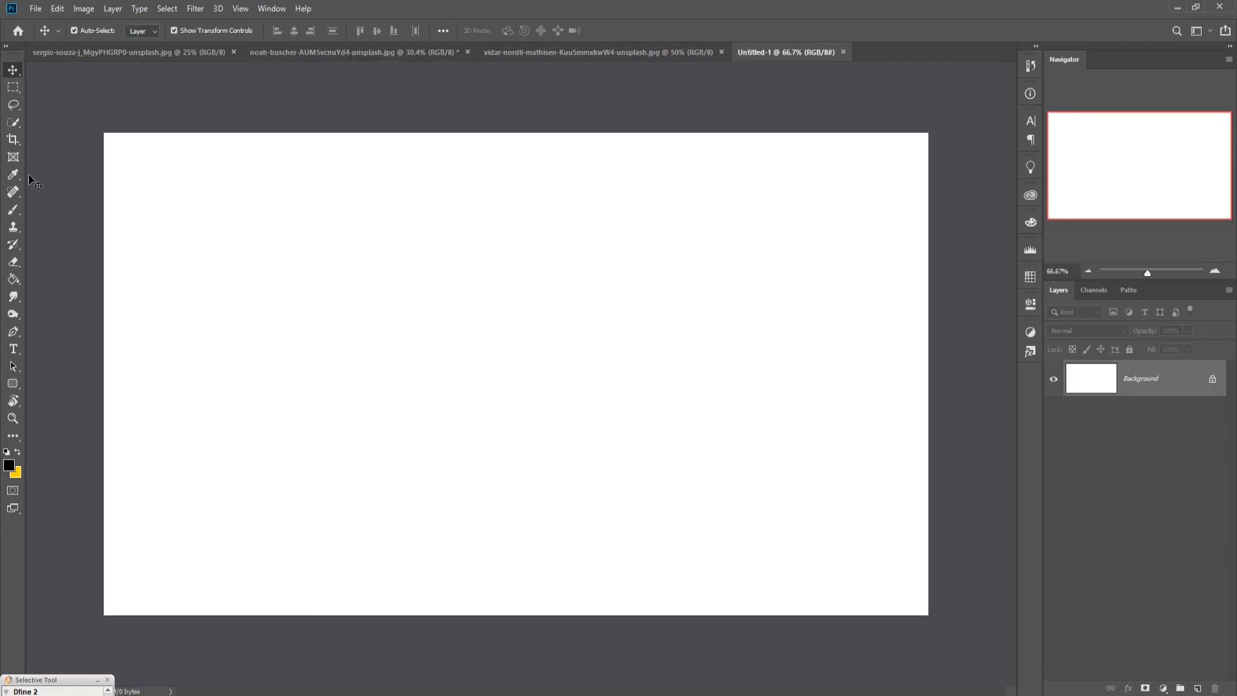
# Crop away the left part of the blank canvas to leave a nearly square format.
pyautogui.click(13, 139)
pyautogui.moveTo(107, 383); pyautogui.dragTo(248, 391)
pyautogui.moveTo(533, 692); pyautogui.dragTo(489, 692)
pyautogui.moveTo(399, 380); pyautogui.dragTo(410, 381)
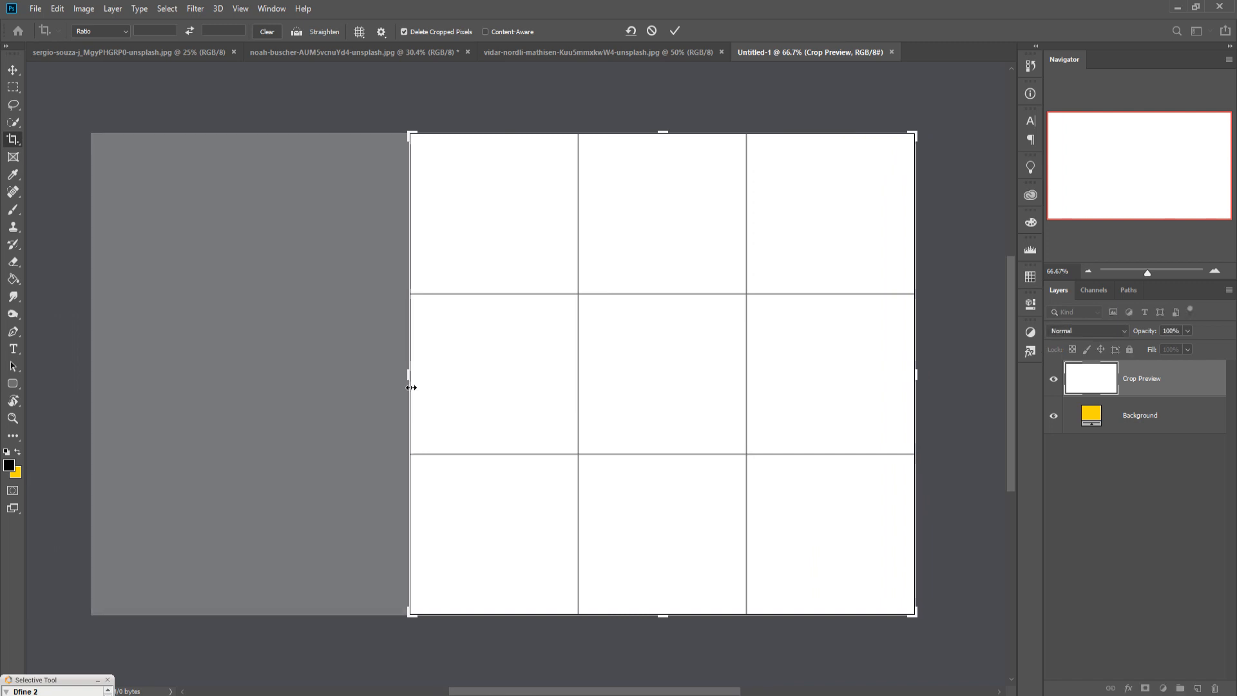
pyautogui.click(675, 30)
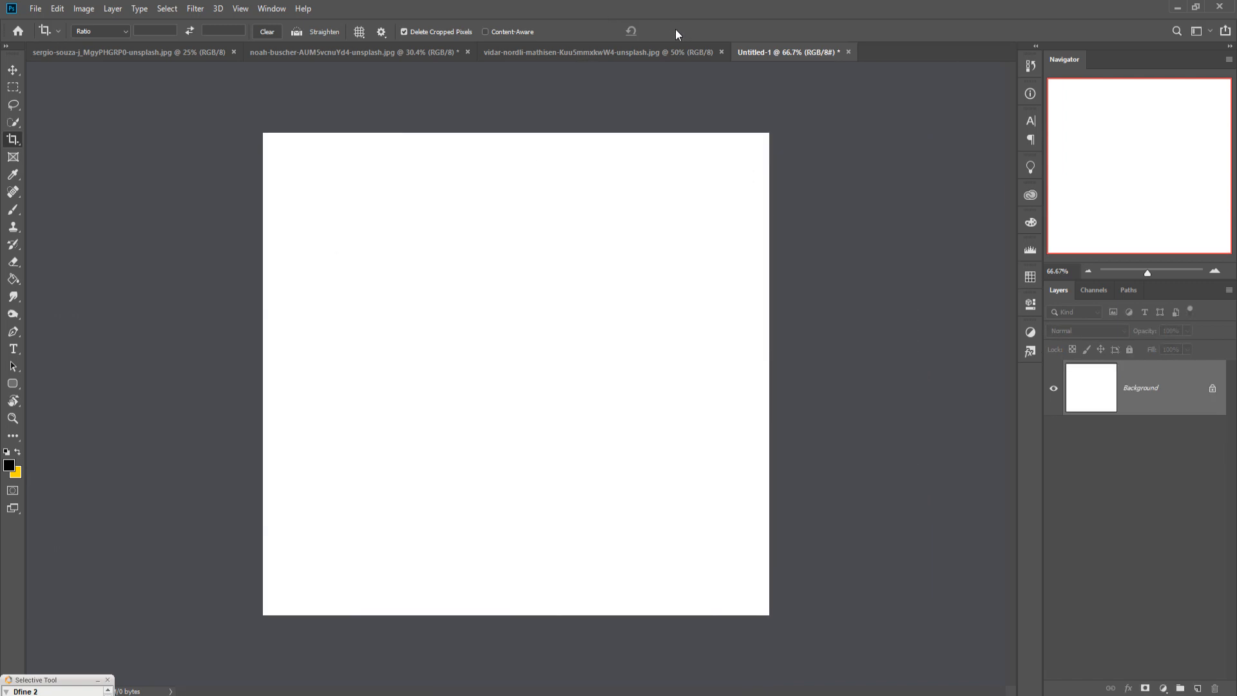
pyautogui.click(13, 70)
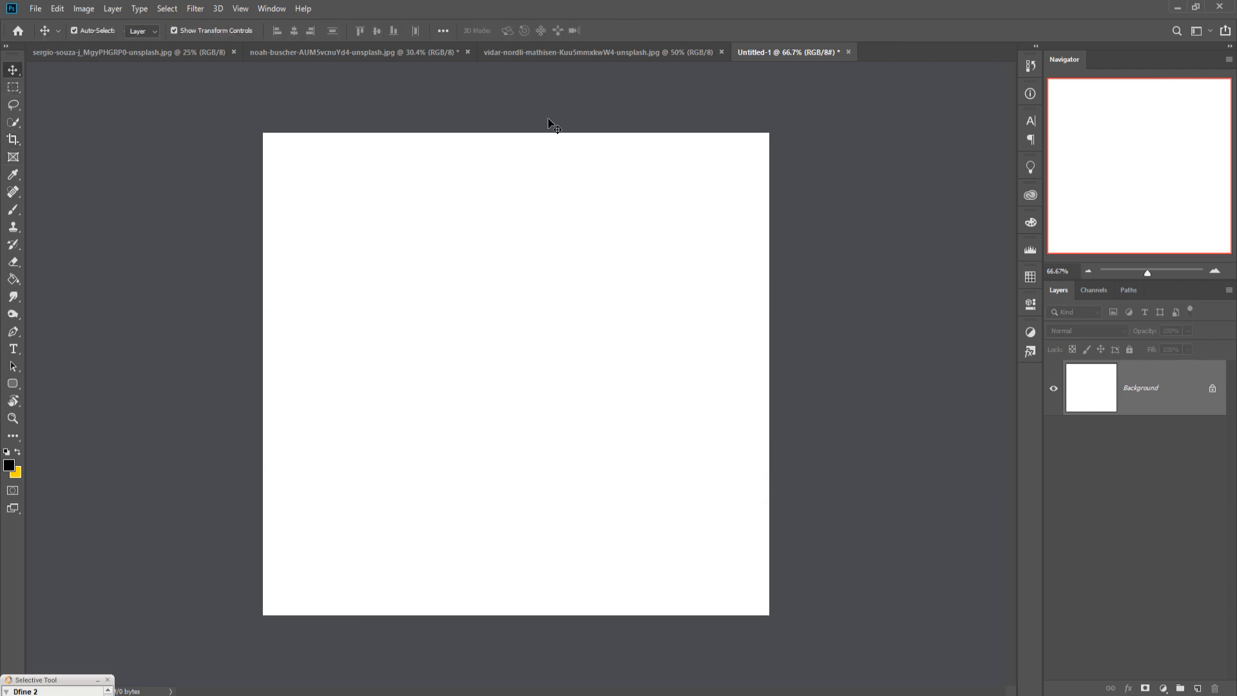
# In the road photo, start a Pen path at the hilltop and trace the distant road's left edge with curved segments.
pyautogui.click(535, 53)
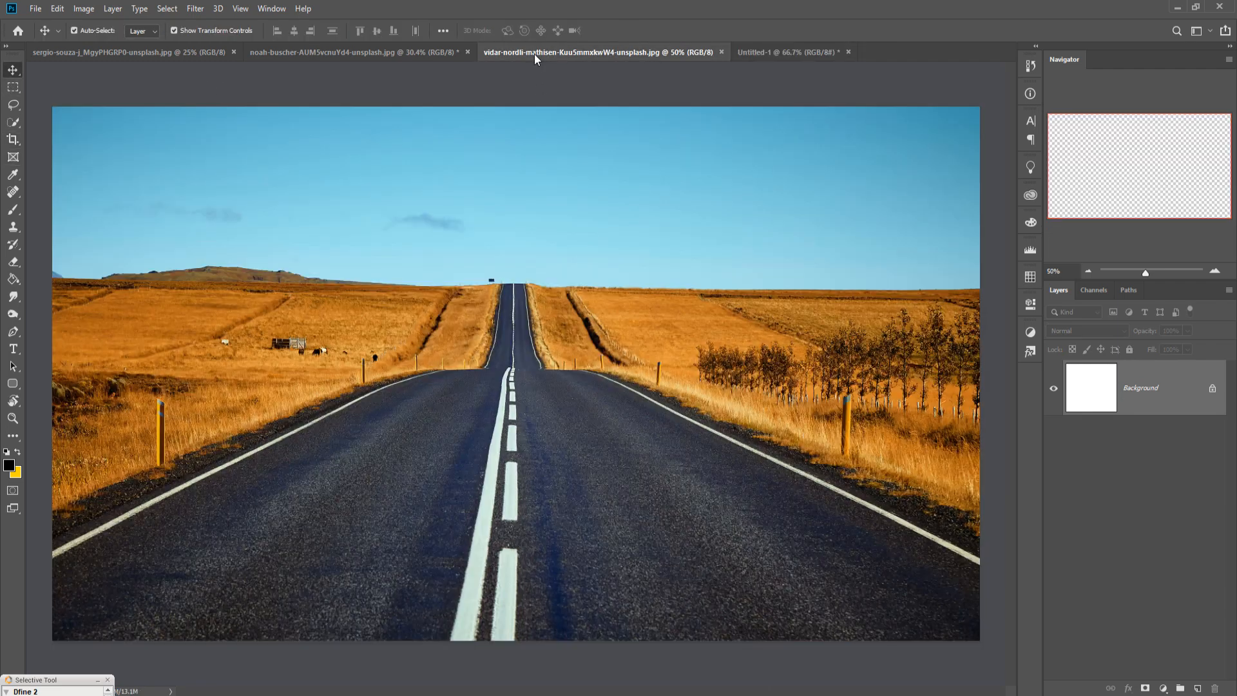
pyautogui.click(12, 333)
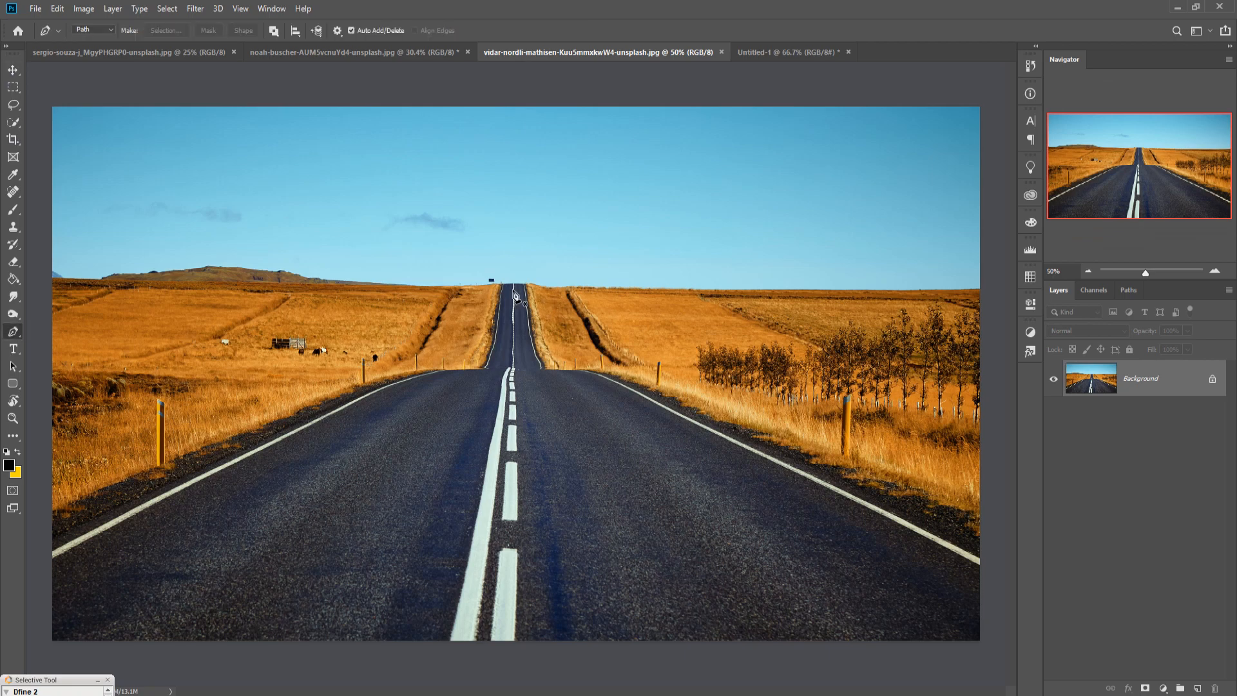
pyautogui.hotkey('ctrl', '+')
pyautogui.hotkey('ctrl', '+')
pyautogui.hotkey('ctrl', '+')
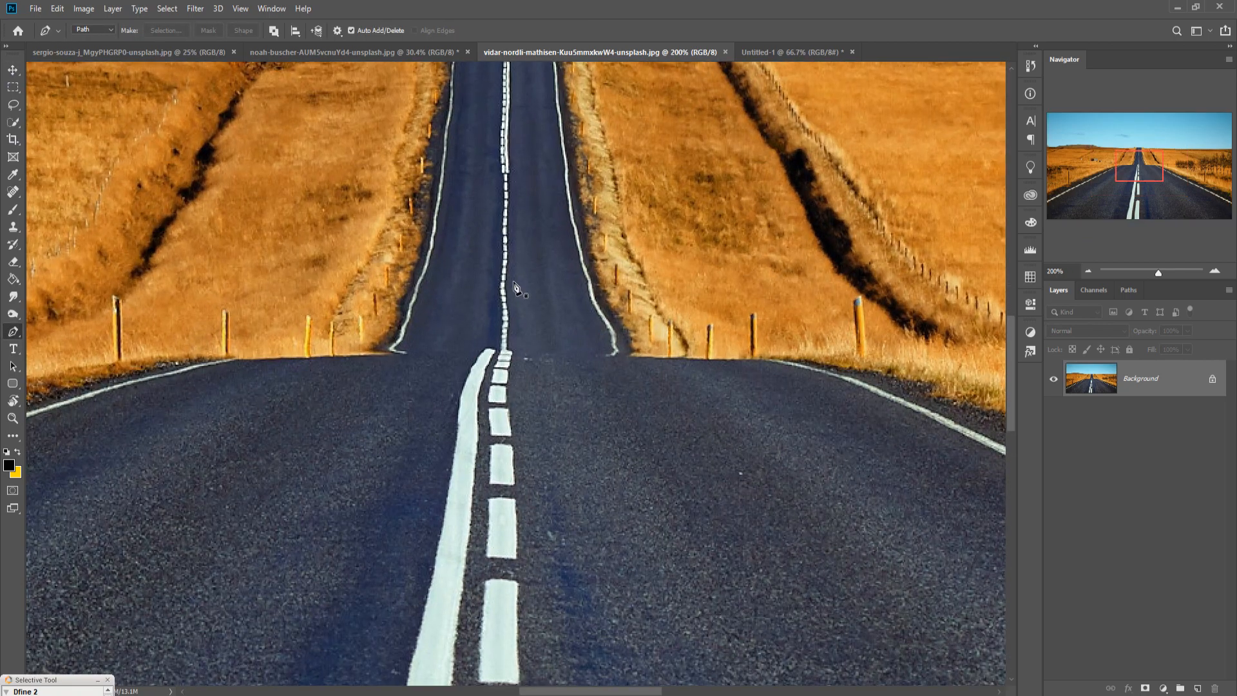
pyautogui.scroll(5, 522, 284)
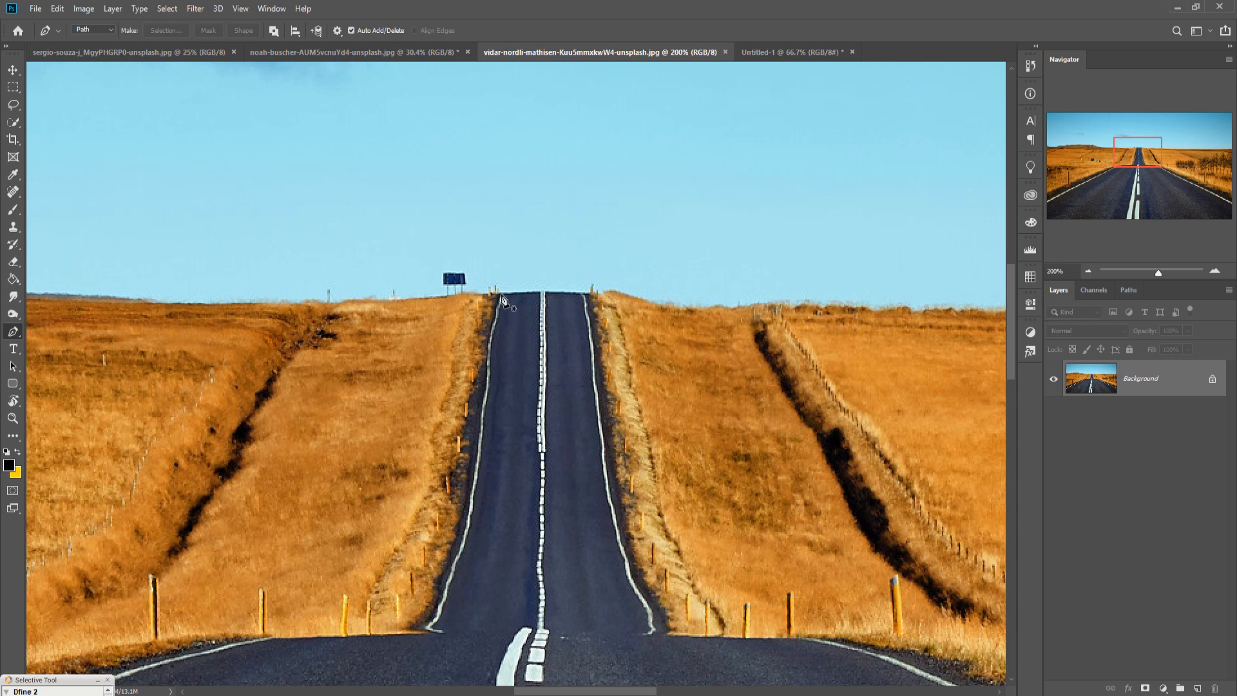
pyautogui.click(497, 291)
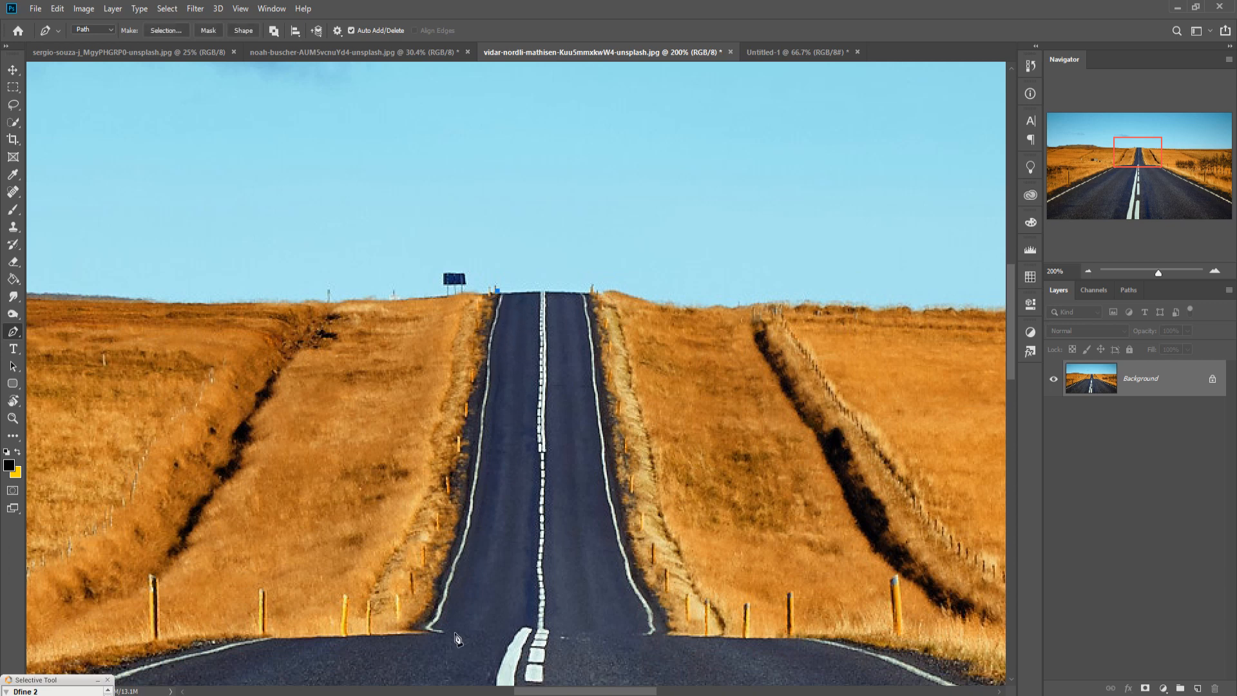
pyautogui.click(428, 626)
pyautogui.moveTo(462, 480); pyautogui.dragTo(469, 480)
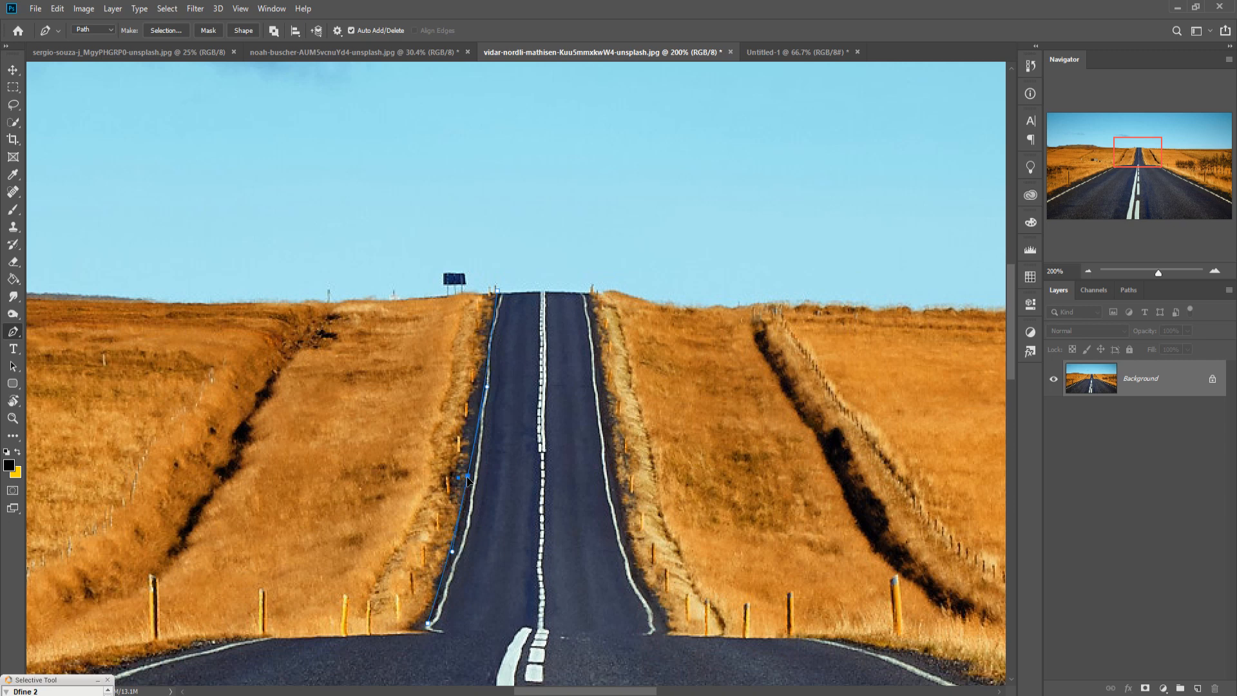
pyautogui.click(488, 333)
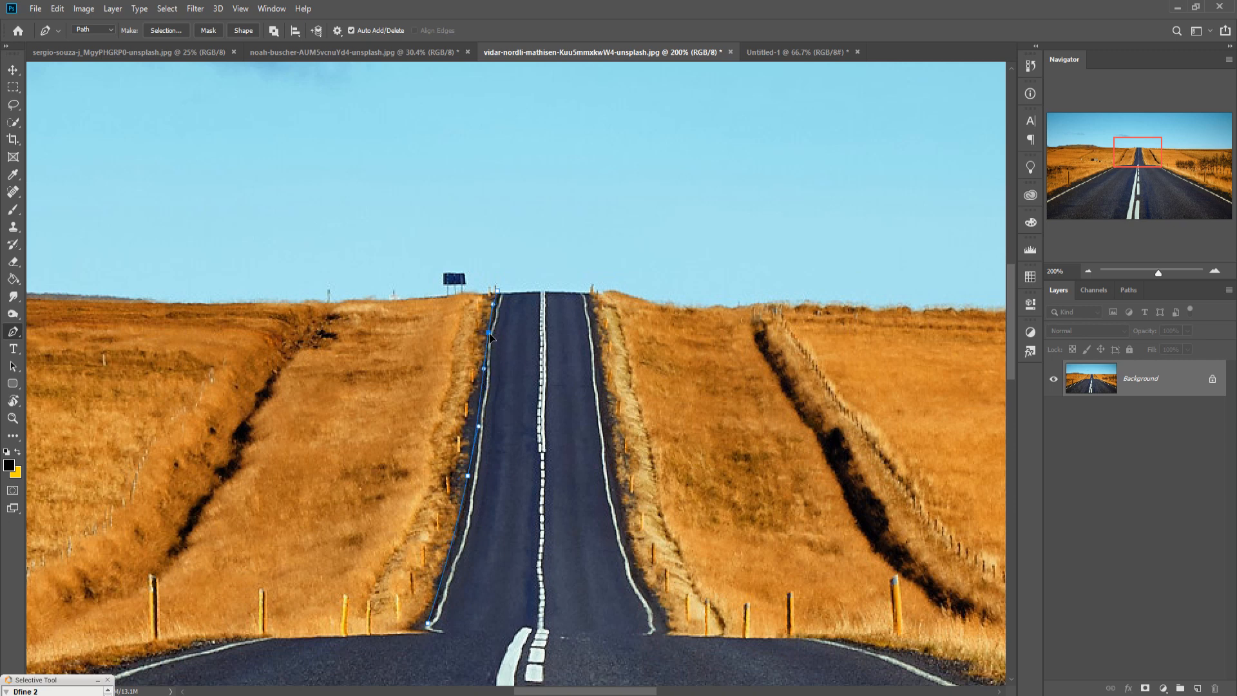
pyautogui.click(445, 569)
# Continue the road path around the left corner of the distant stretch and along the near road's crest.
pyautogui.moveTo(445, 571); pyautogui.dragTo(541, 460)
pyautogui.click(502, 483)
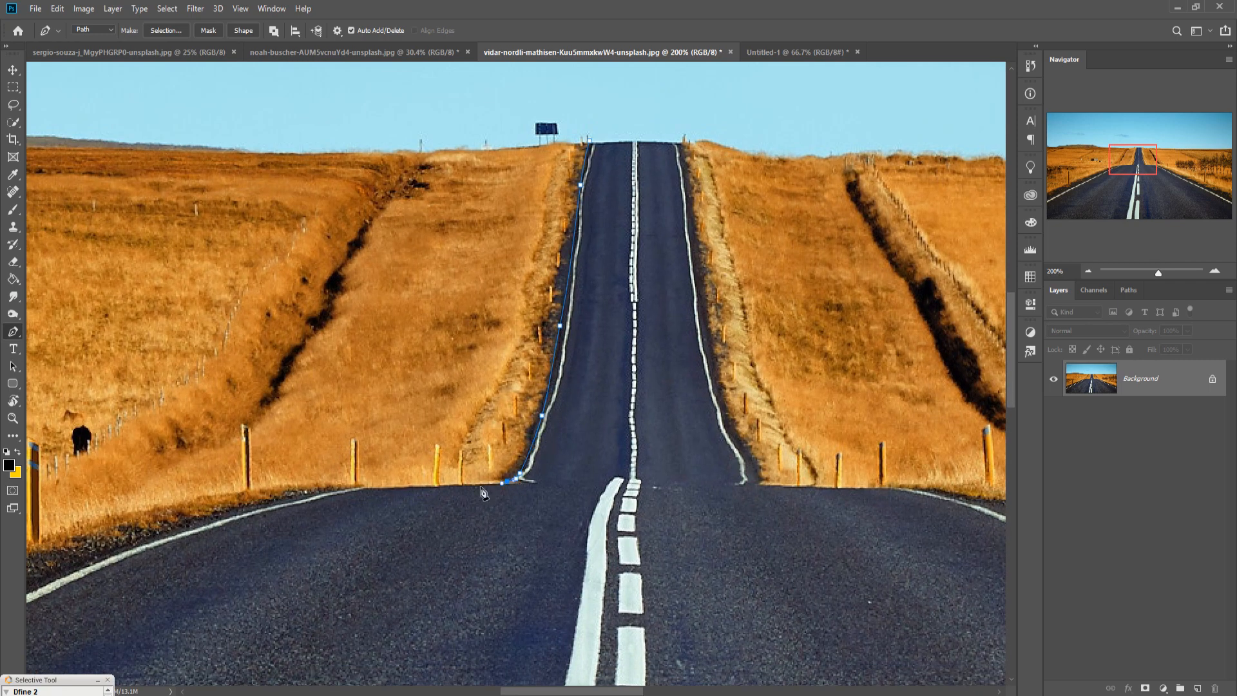
pyautogui.click(369, 490)
# Extend the path to the photo's left border and curve it to follow the near road's left edge.
pyautogui.moveTo(365, 496); pyautogui.dragTo(590, 418)
pyautogui.moveTo(381, 512); pyautogui.dragTo(730, 326)
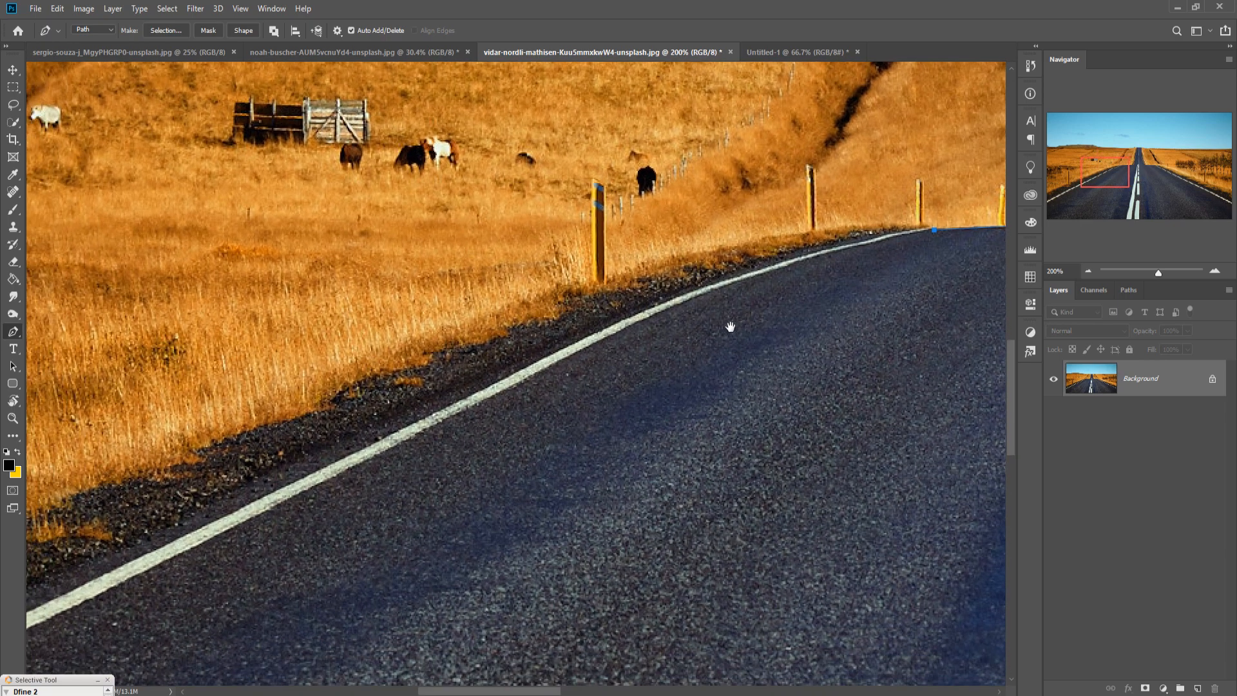
pyautogui.hotkey('ctrl', '-')
pyautogui.hotkey('ctrl', '-')
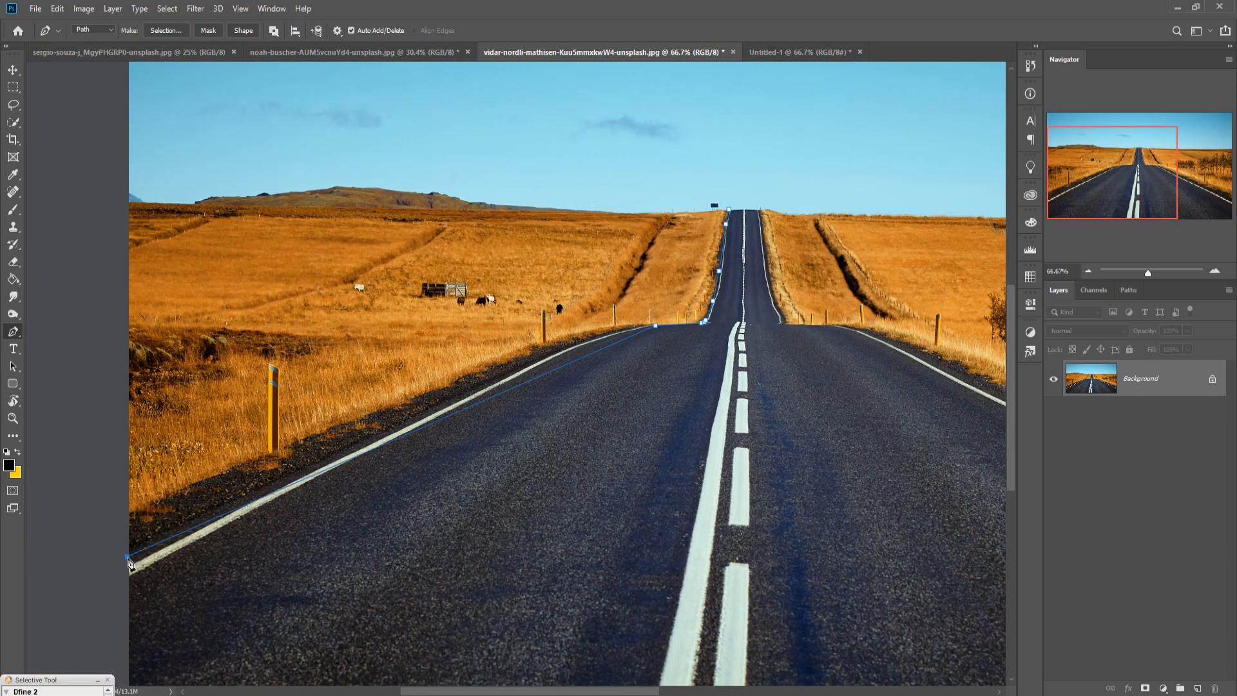
pyautogui.moveTo(476, 408); pyautogui.dragTo(472, 397)
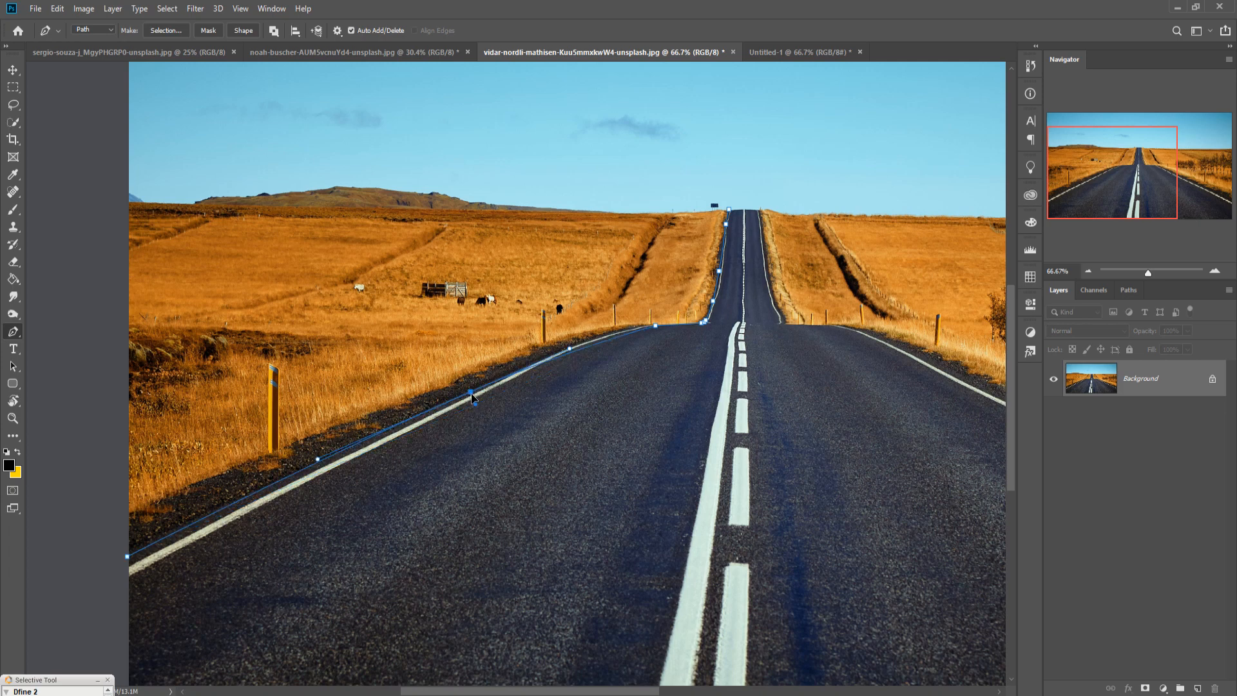
pyautogui.click(589, 346)
pyautogui.moveTo(591, 344); pyautogui.dragTo(585, 340)
# Run the path around the photo's bottom corners and up to the road's edge at the right border.
pyautogui.moveTo(394, 479); pyautogui.dragTo(372, 117)
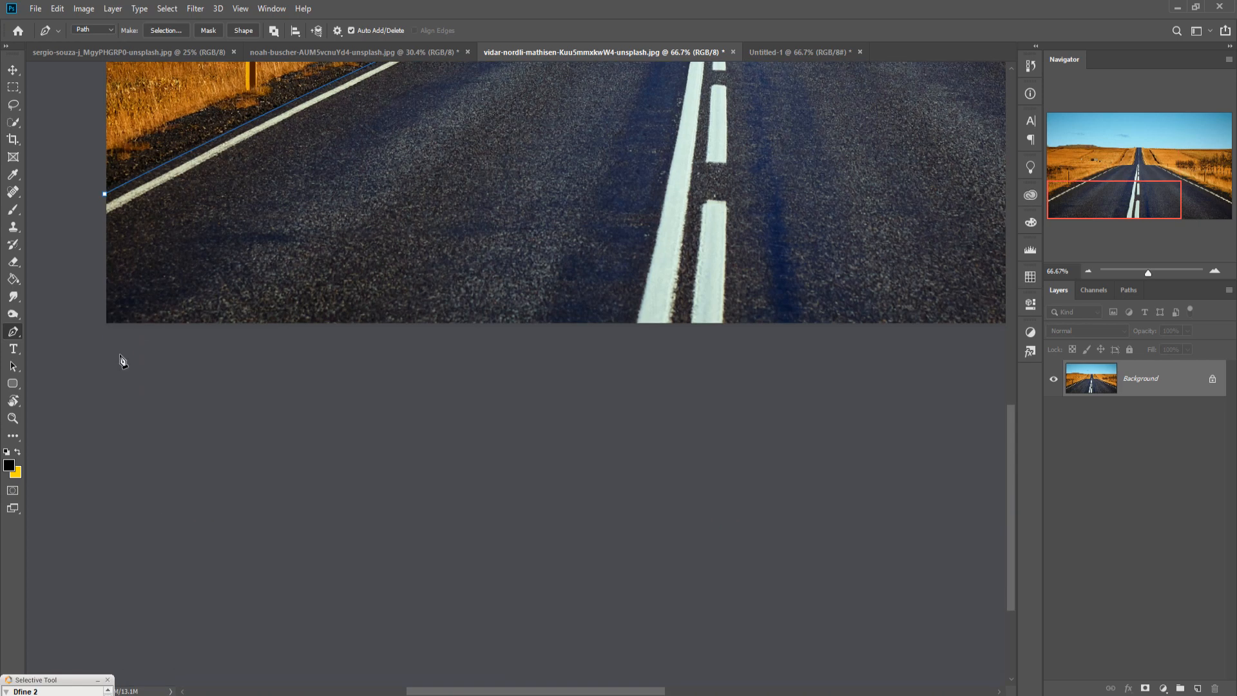
pyautogui.moveTo(628, 332); pyautogui.dragTo(1, 428)
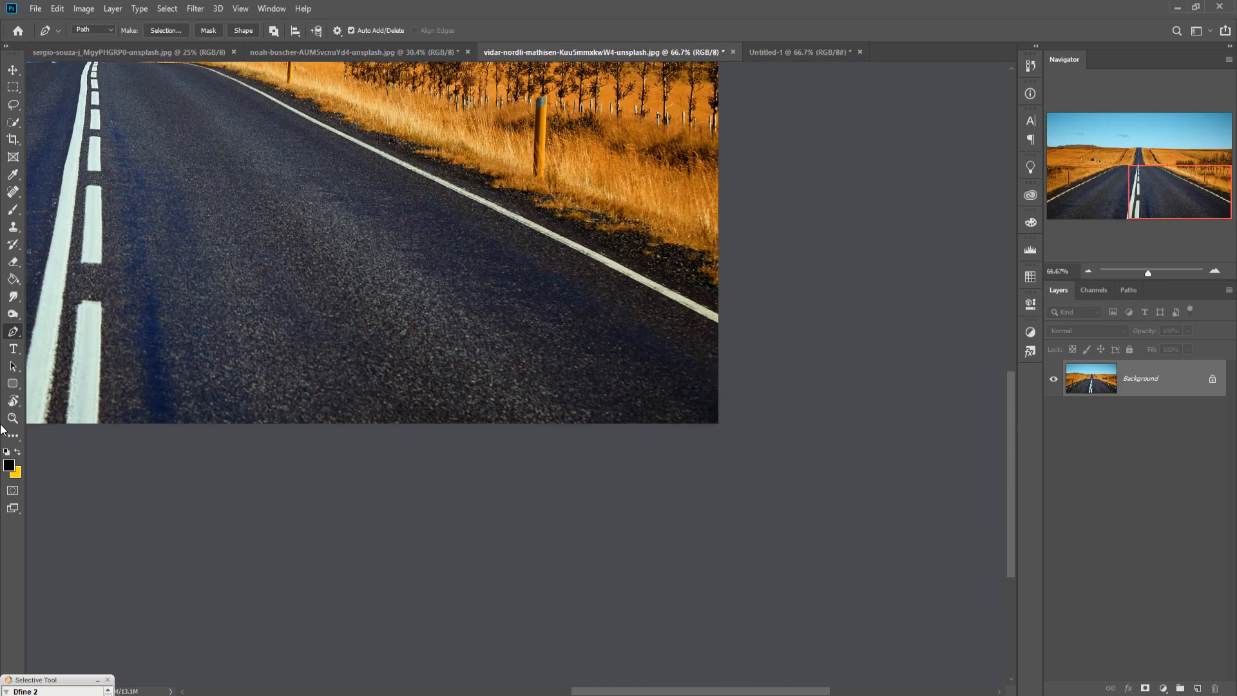
pyautogui.click(719, 424)
pyautogui.moveTo(720, 315); pyautogui.dragTo(907, 588)
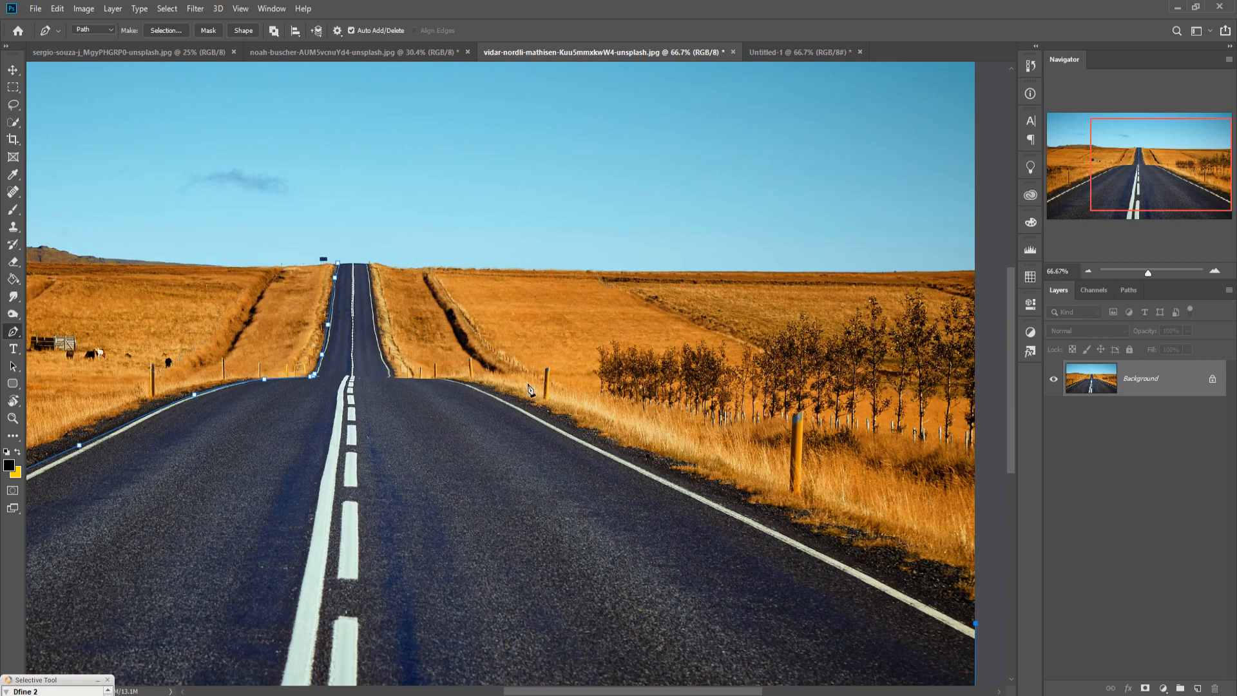
# Trace the road's right edge from the photo border up to the hilltop with curved segments and close the path.
pyautogui.click(450, 380)
pyautogui.click(637, 466)
pyautogui.click(788, 536)
pyautogui.moveTo(790, 539); pyautogui.dragTo(792, 528)
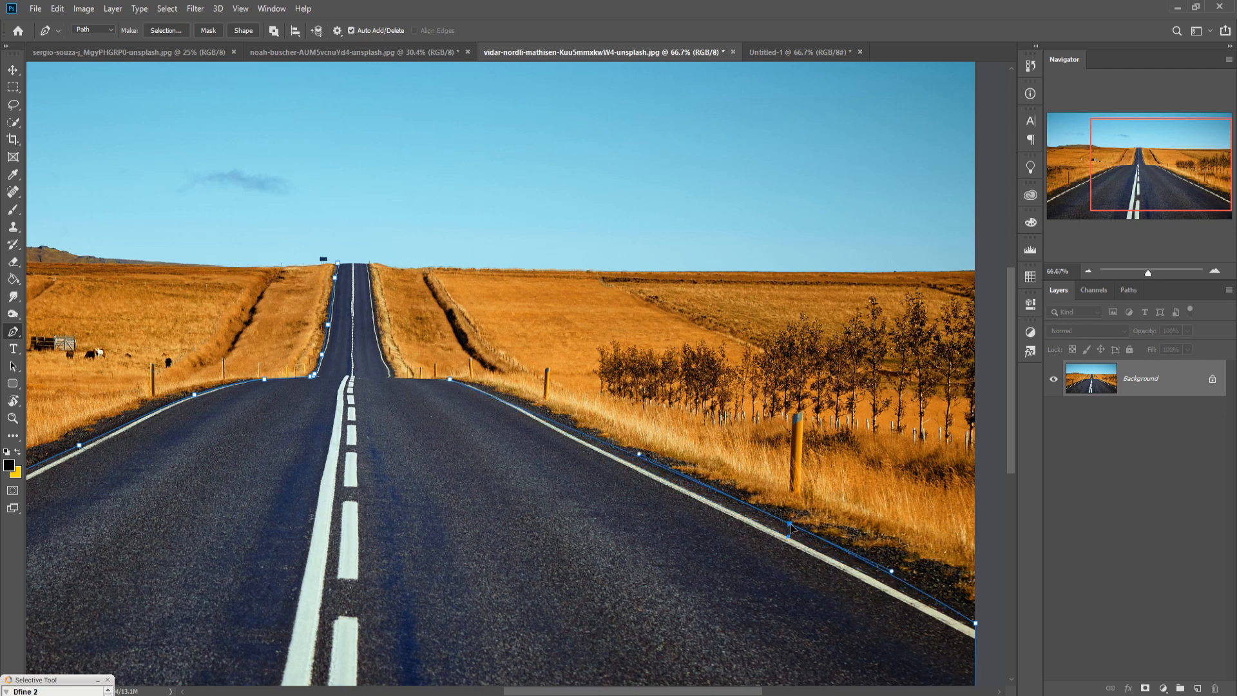
pyautogui.click(538, 416)
pyautogui.moveTo(536, 412); pyautogui.dragTo(533, 408)
pyautogui.moveTo(382, 330); pyautogui.dragTo(379, 334)
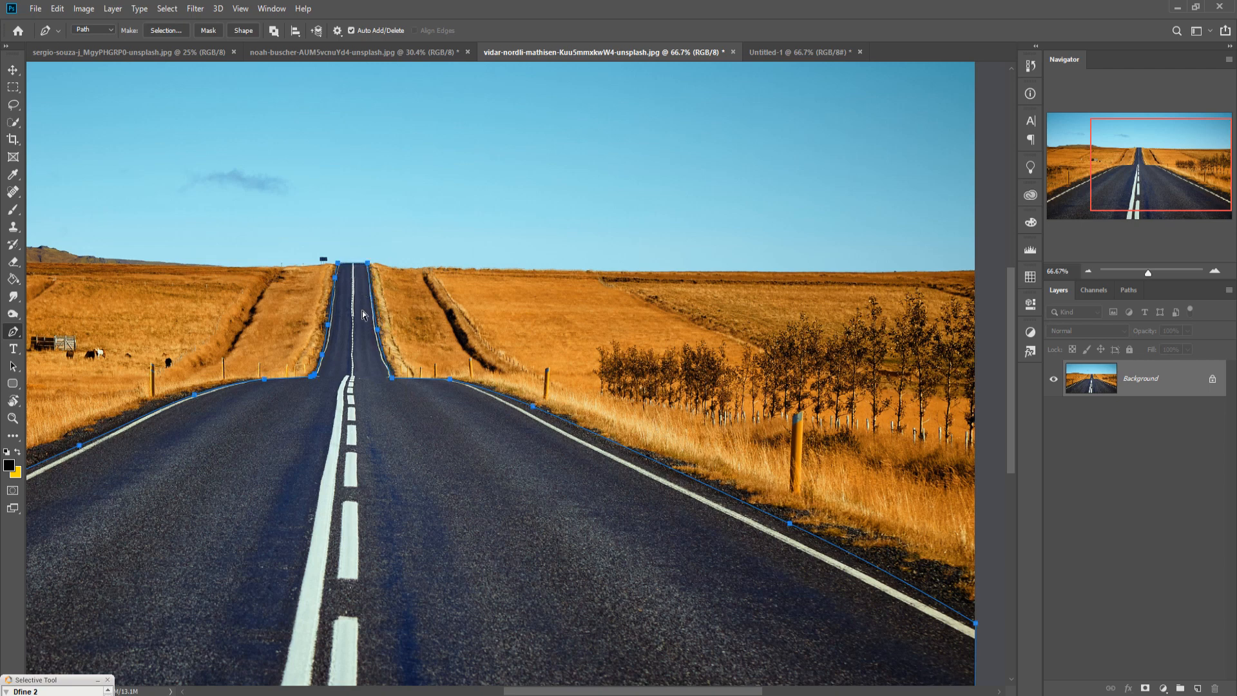
# Convert the closed road path into a new anti-aliased selection with a feather radius of 0 pixels.
pyautogui.hotkey('ctrl', '-')
pyautogui.rightClick(506, 407)
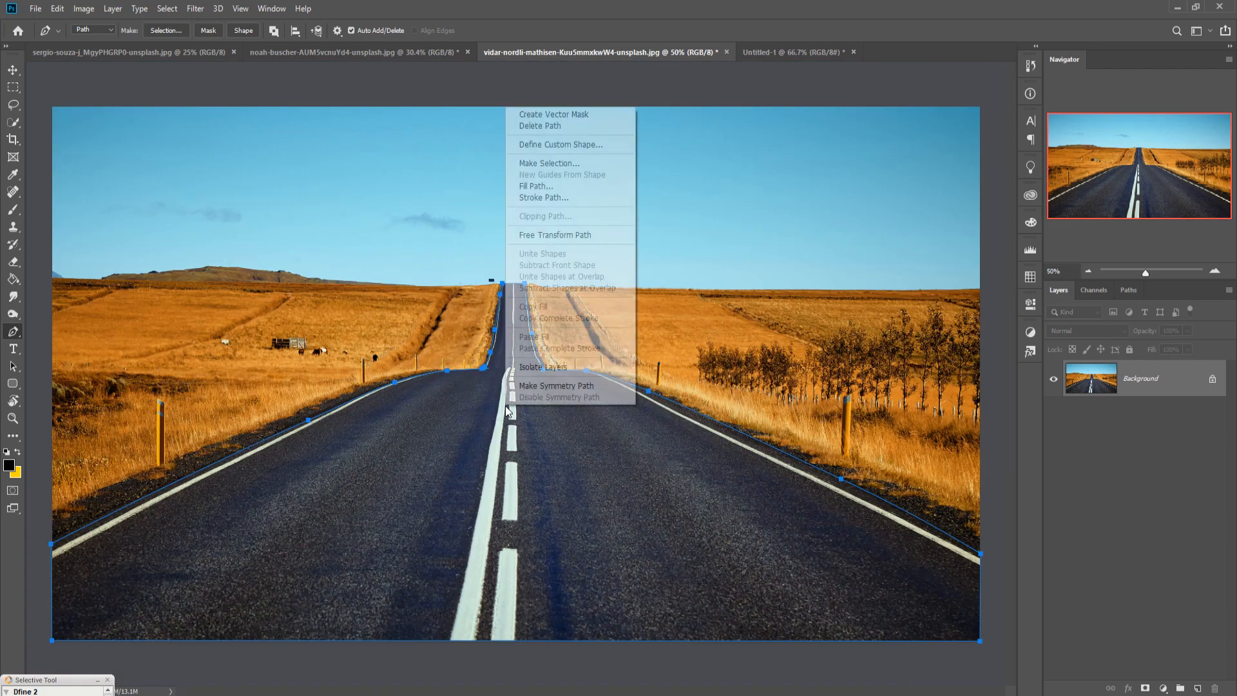
pyautogui.click(542, 165)
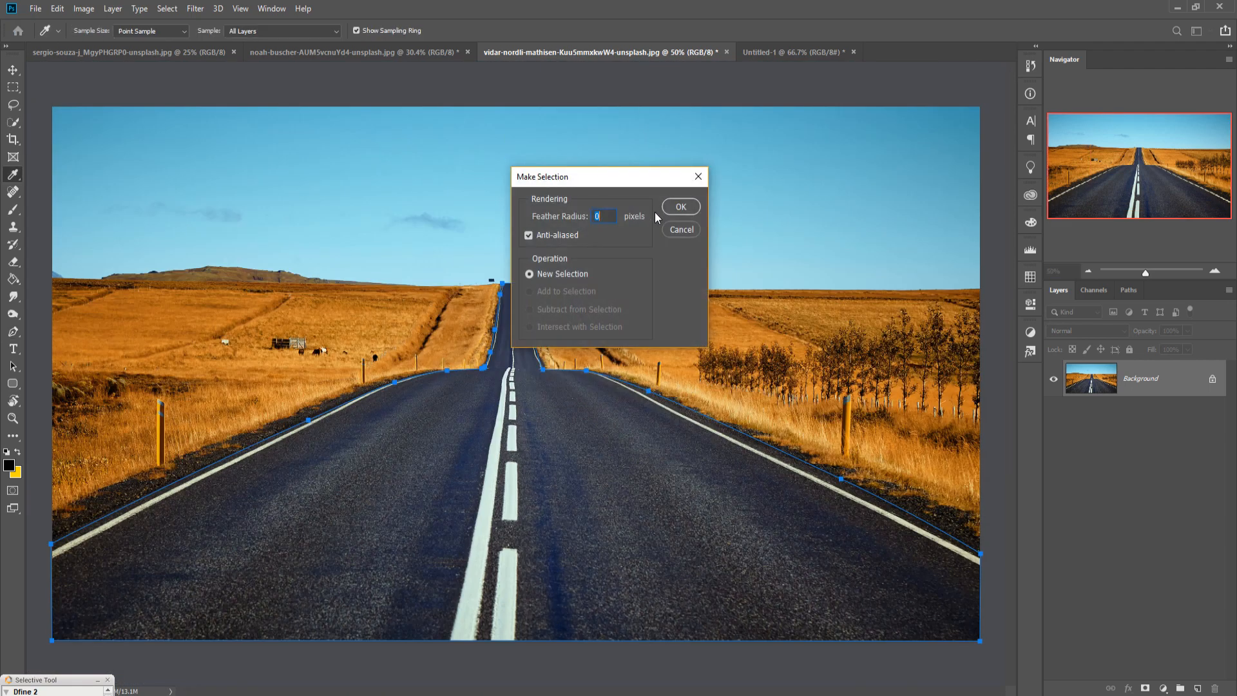
pyautogui.click(681, 206)
# Place the selected road in the Untitled-1 canvas as a new layer and minimize the road photo's window.
pyautogui.click(11, 72)
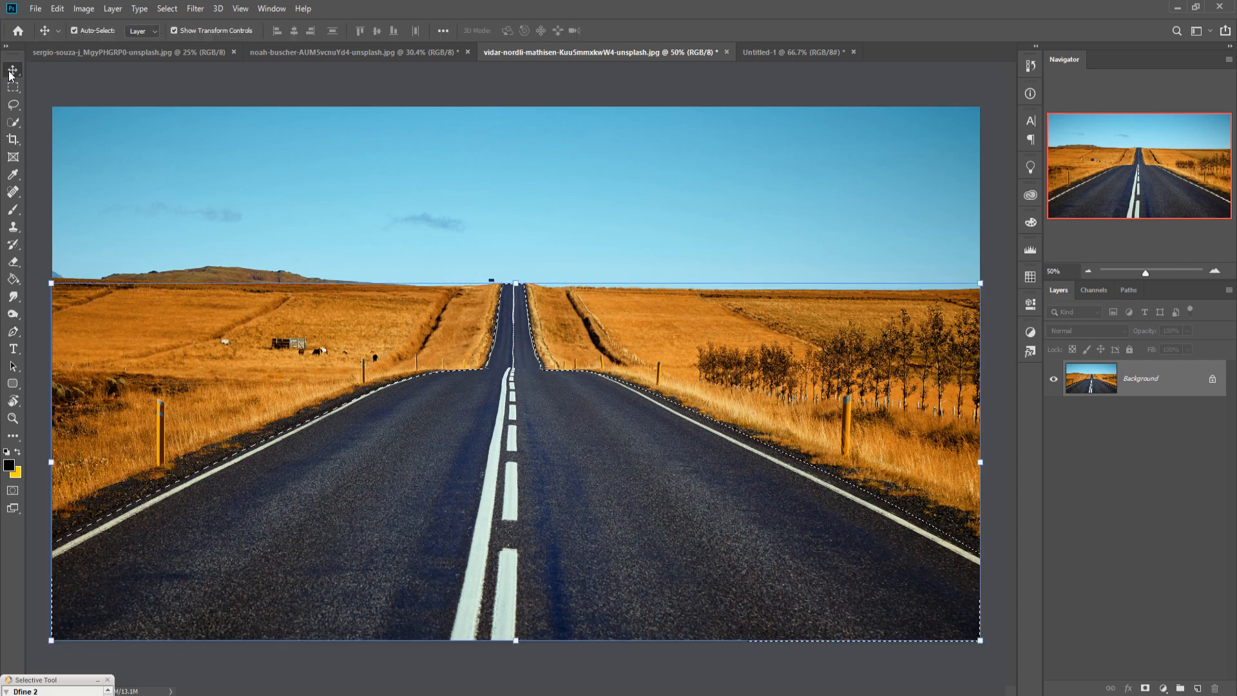
pyautogui.moveTo(559, 53); pyautogui.dragTo(575, 147)
pyautogui.moveTo(857, 487); pyautogui.dragTo(431, 433)
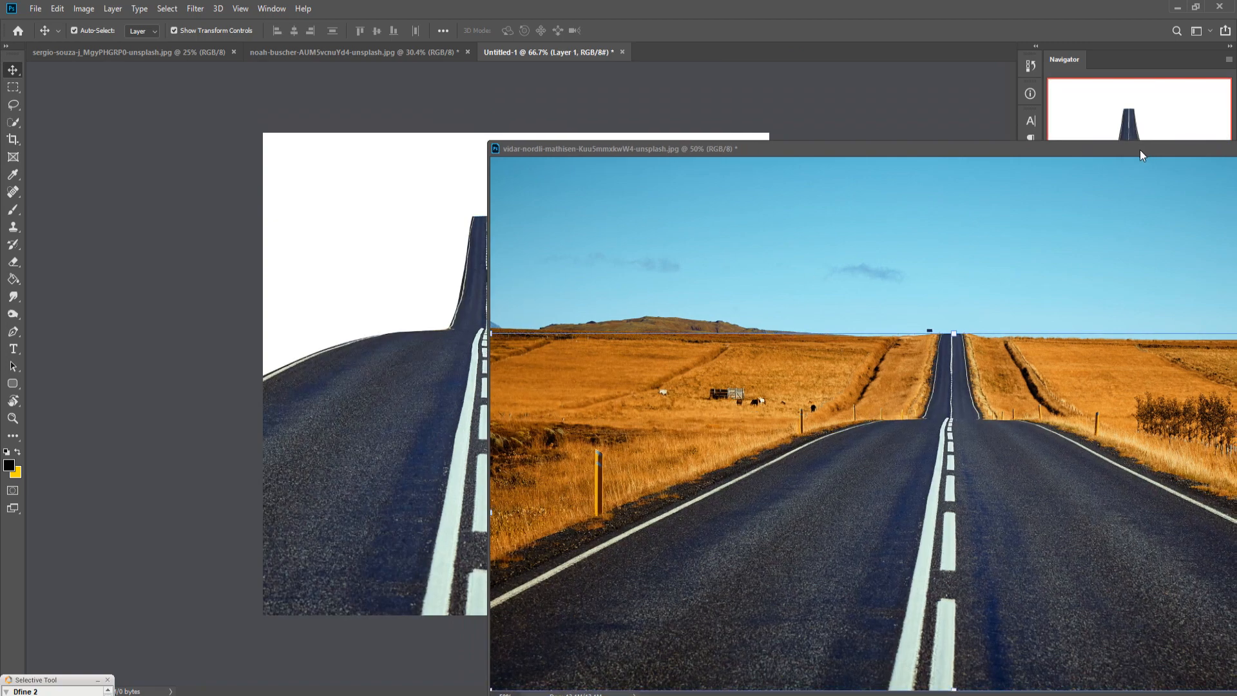
pyautogui.moveTo(1140, 150); pyautogui.dragTo(676, 228)
pyautogui.click(902, 228)
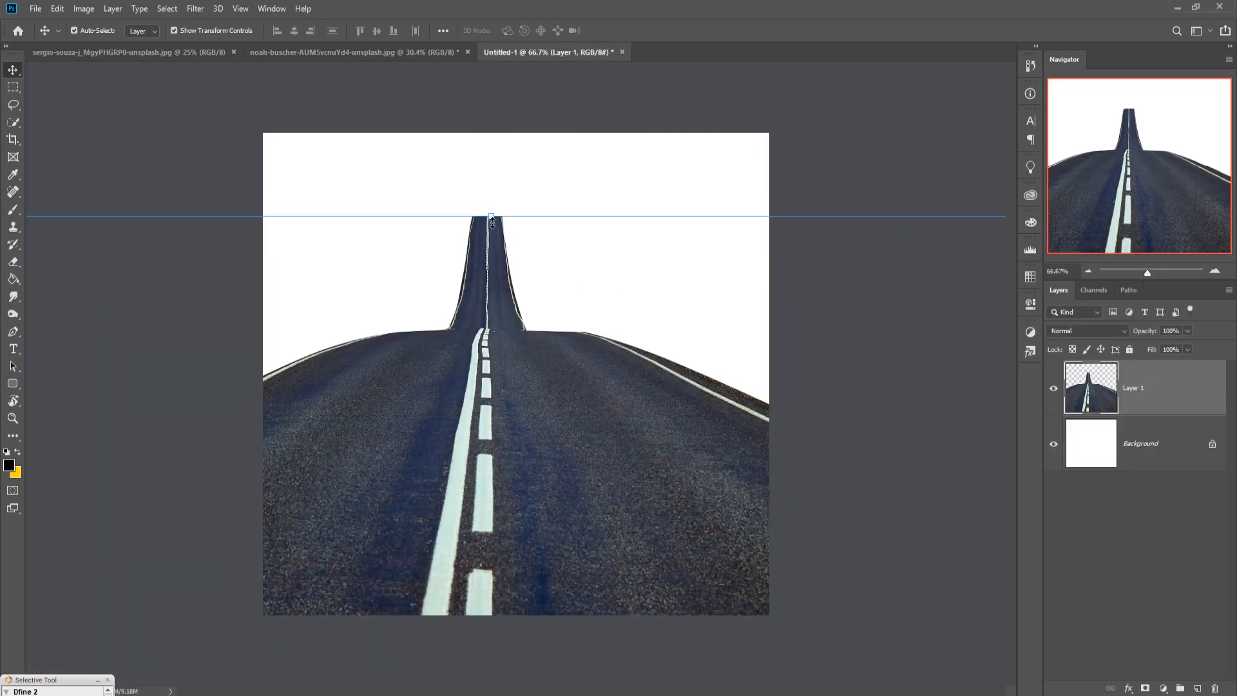
# Scale the road layer to 46.58% and align it centred along the canvas's bottom edge.
pyautogui.moveTo(492, 222); pyautogui.dragTo(531, 406)
pyautogui.moveTo(520, 495); pyautogui.dragTo(507, 617)
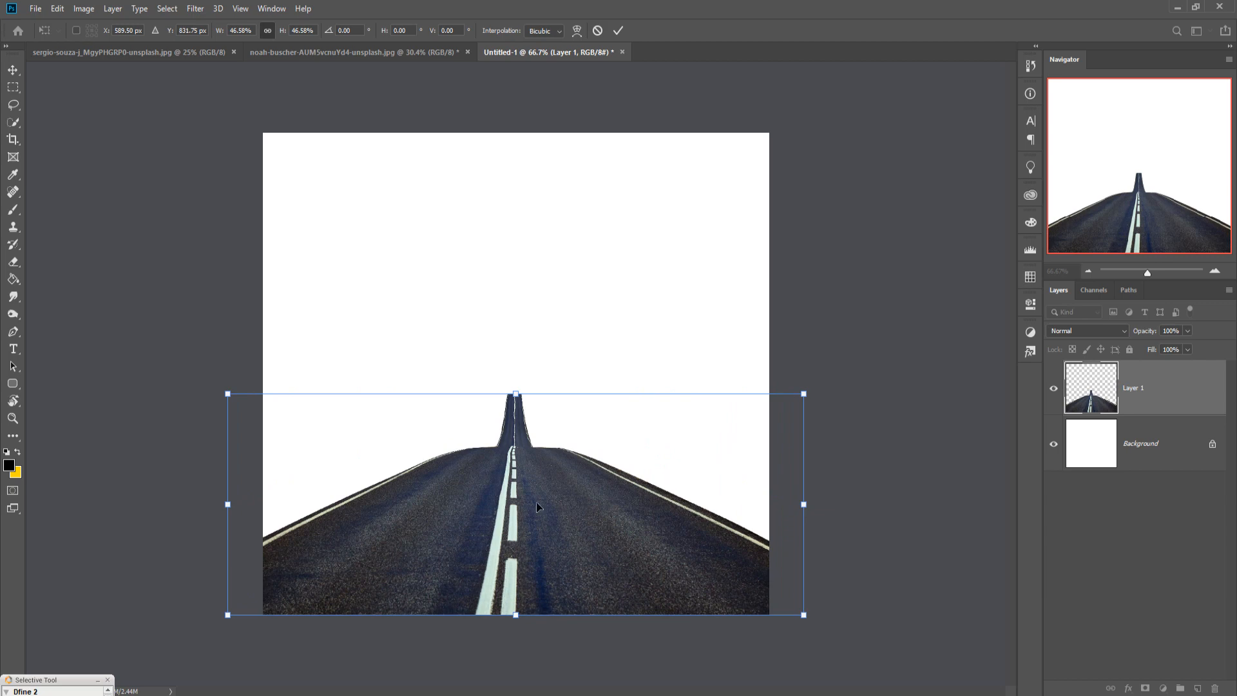
pyautogui.click(618, 31)
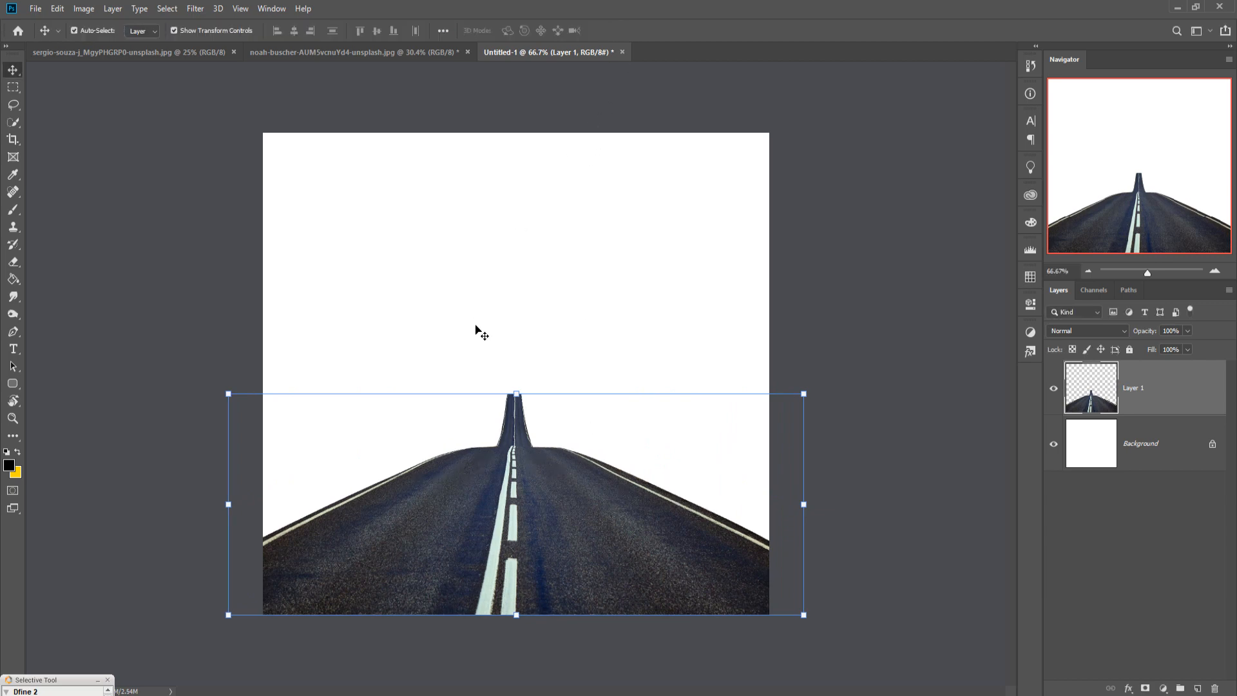
# Bring the circular city photo into the Untitled-1 canvas as a new layer and minimize its source window.
pyautogui.click(160, 49)
pyautogui.moveTo(159, 49); pyautogui.dragTo(712, 141)
pyautogui.moveTo(853, 357); pyautogui.dragTo(519, 319)
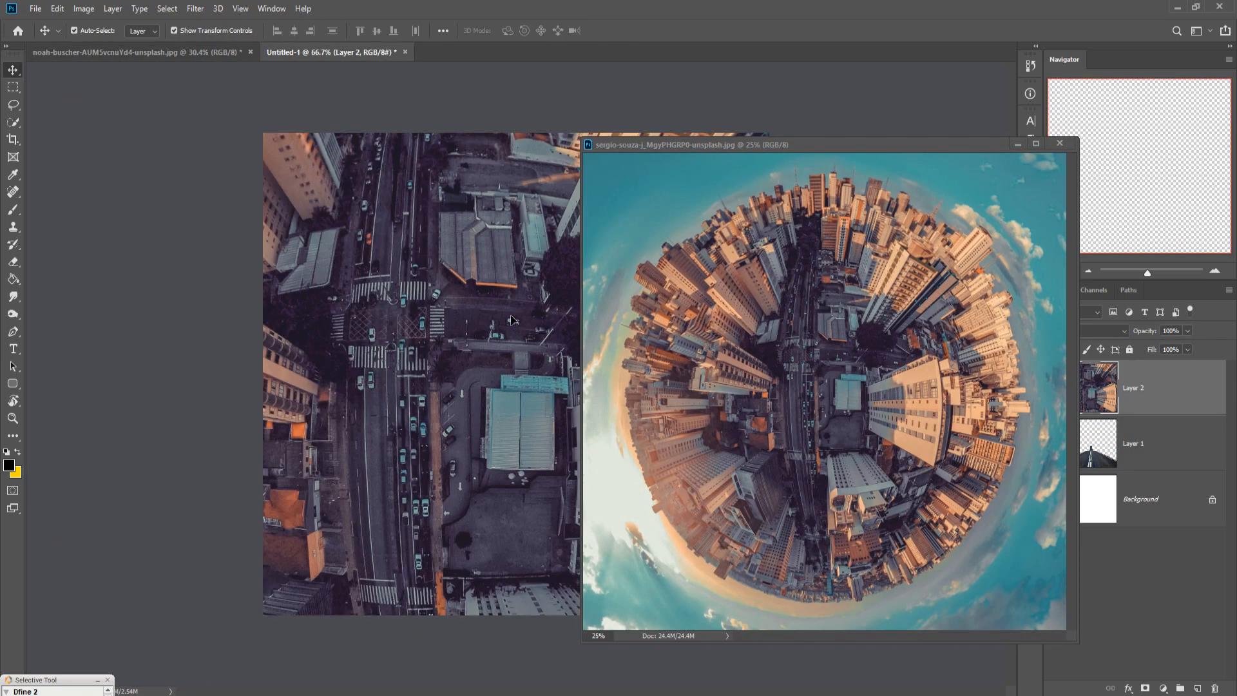
pyautogui.click(1014, 144)
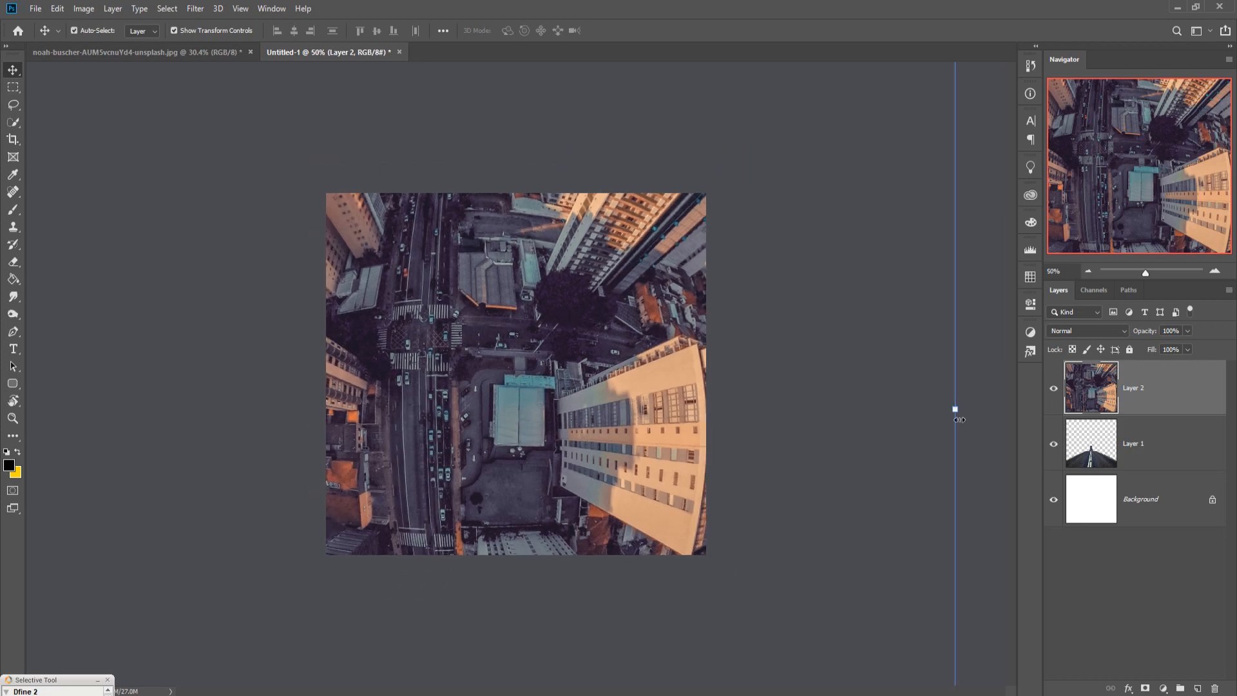
# Scale the city layer to 39.43% so it spans the canvas width and centre it on the canvas.
pyautogui.moveTo(958, 420); pyautogui.dragTo(733, 414)
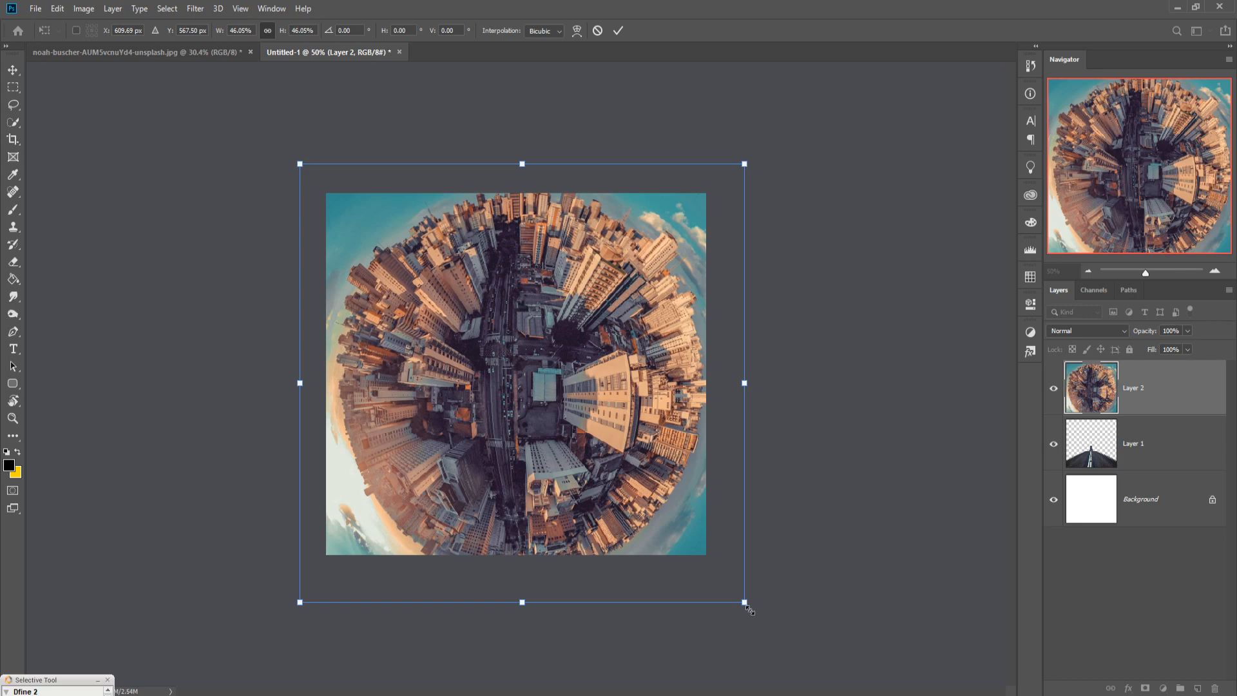
pyautogui.moveTo(749, 609); pyautogui.dragTo(704, 581)
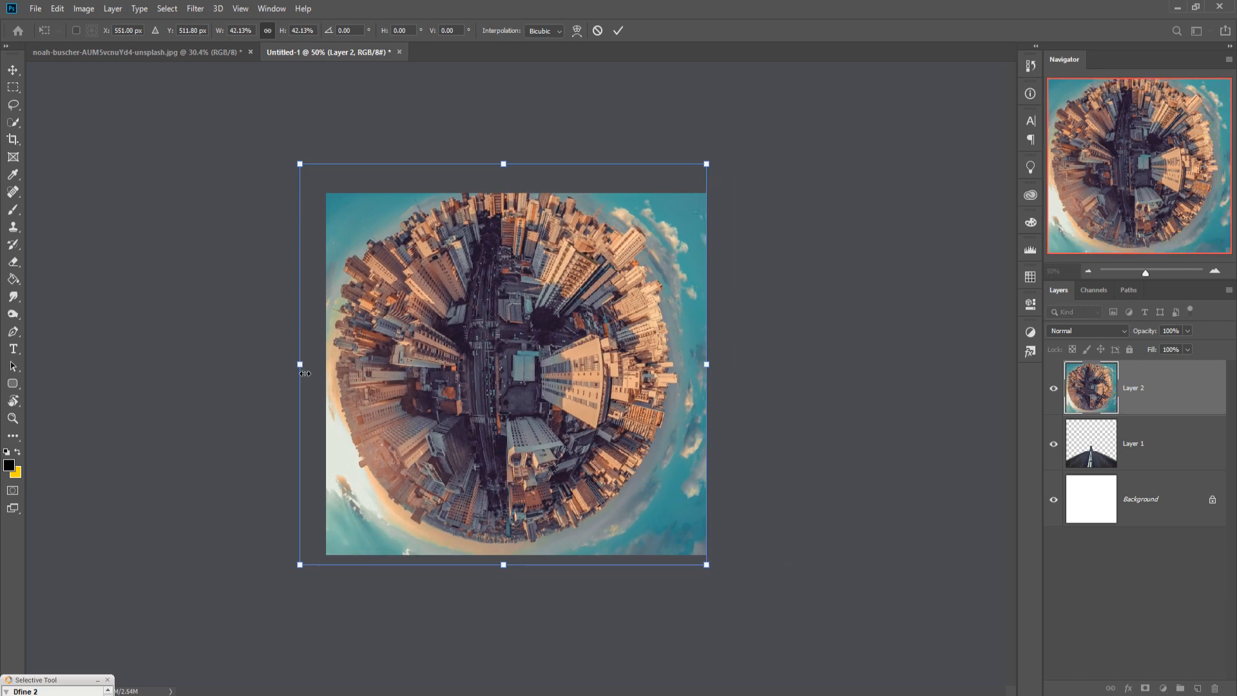
pyautogui.moveTo(304, 373); pyautogui.dragTo(330, 373)
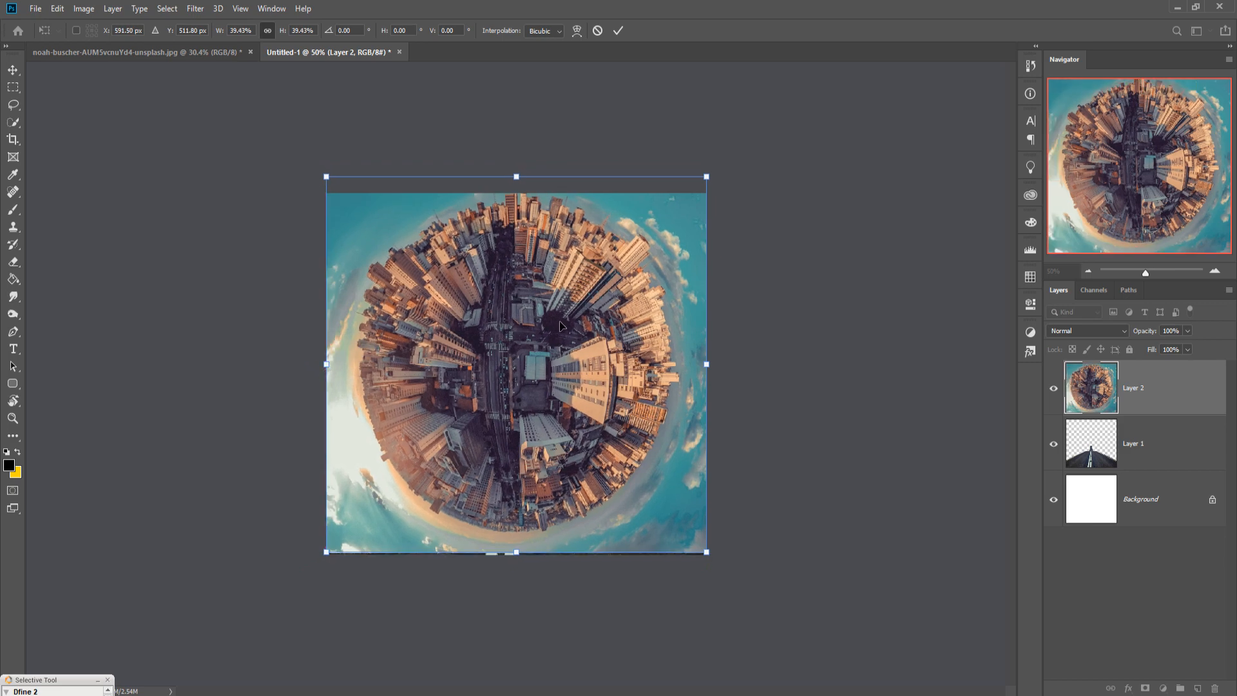
pyautogui.moveTo(554, 241); pyautogui.dragTo(554, 251)
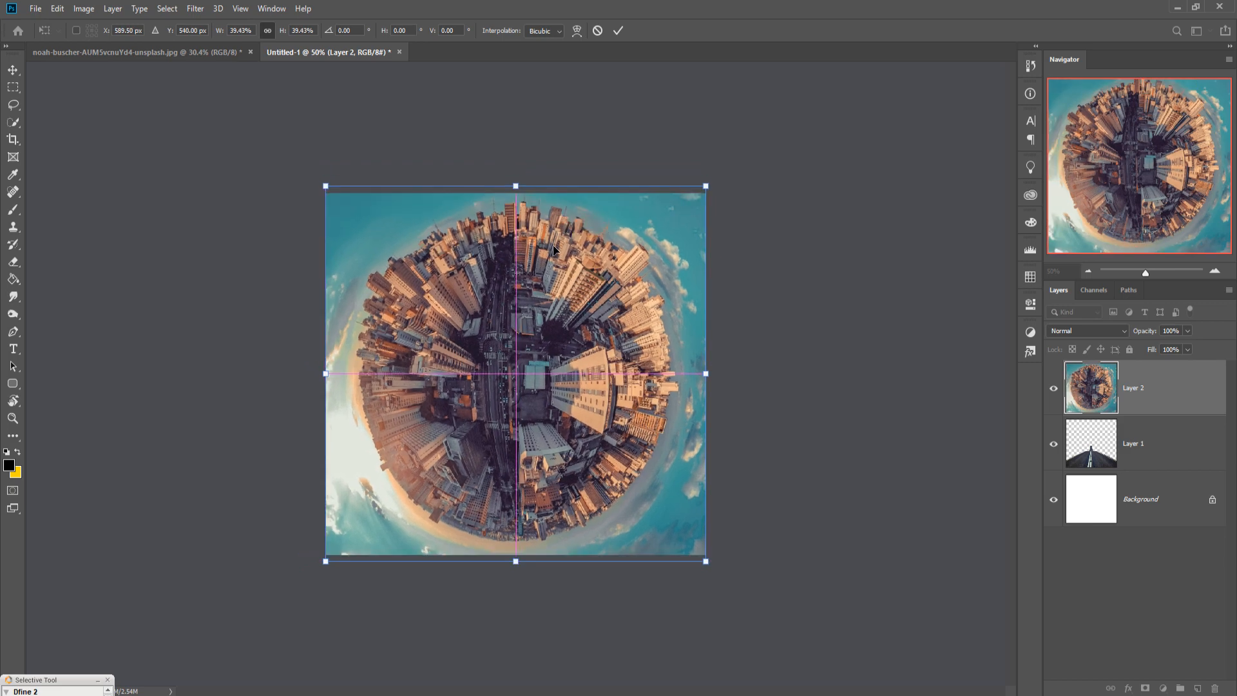
pyautogui.click(620, 31)
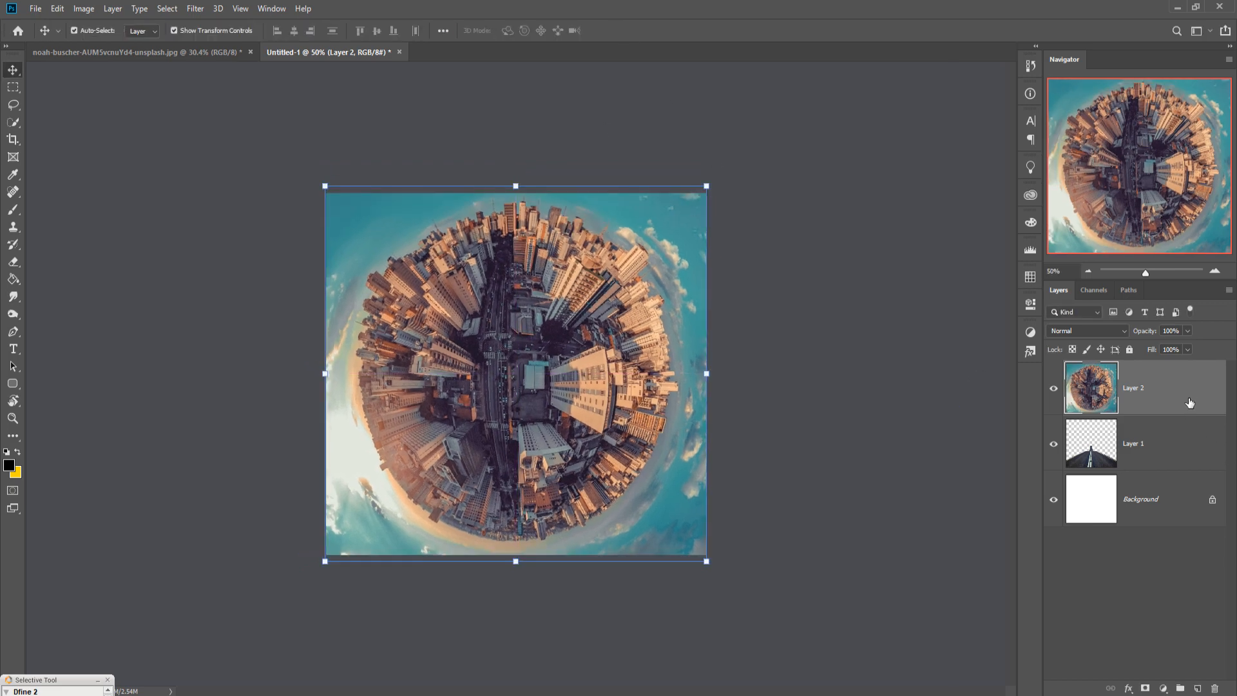
# Move the city layer beneath the road layer and shift it slightly right and up to align its street with the road.
pyautogui.moveTo(1190, 401); pyautogui.dragTo(1189, 460)
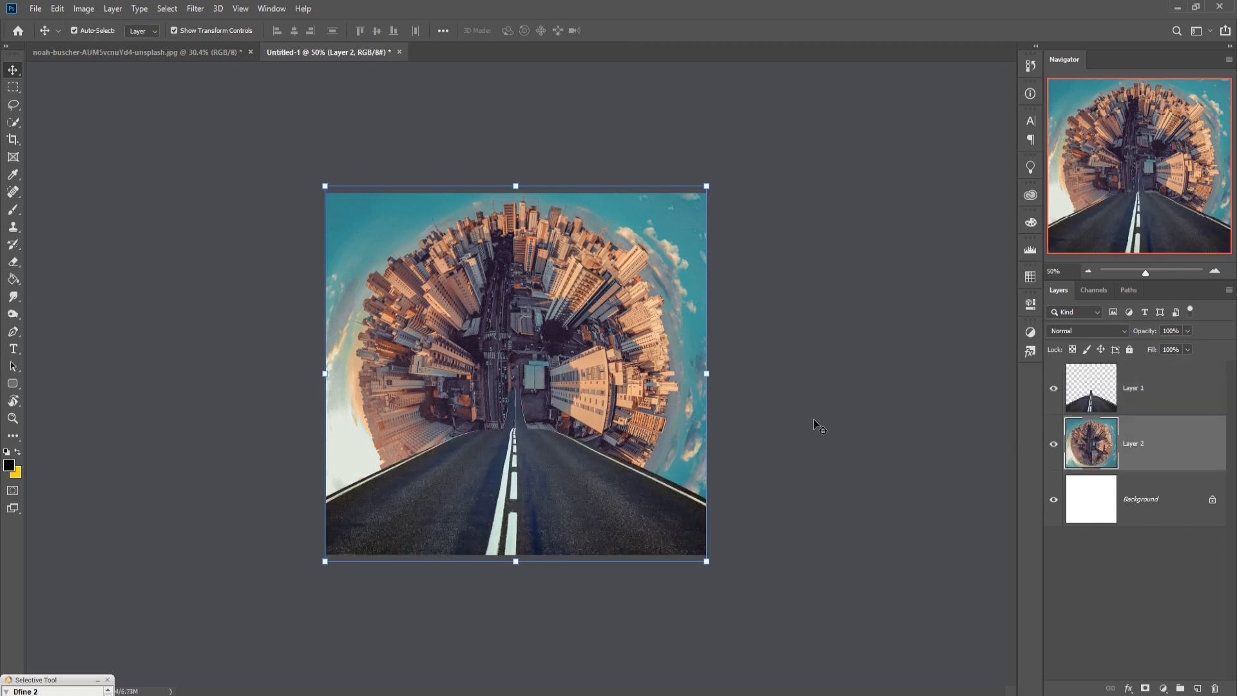
pyautogui.moveTo(652, 372); pyautogui.dragTo(672, 365)
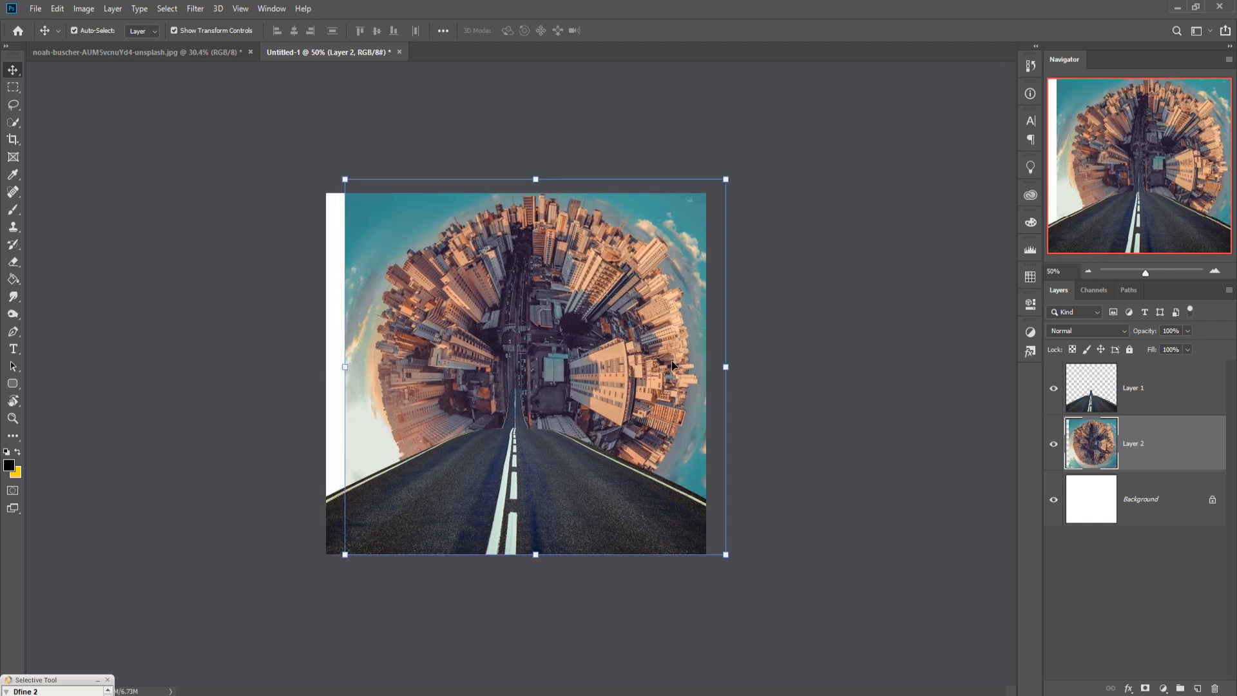
pyautogui.press('Right')
pyautogui.press('Right')
pyautogui.press('Right')
pyautogui.press('Right')
pyautogui.press('Right')
pyautogui.press('Right')
pyautogui.press('Right')
pyautogui.press('Right')
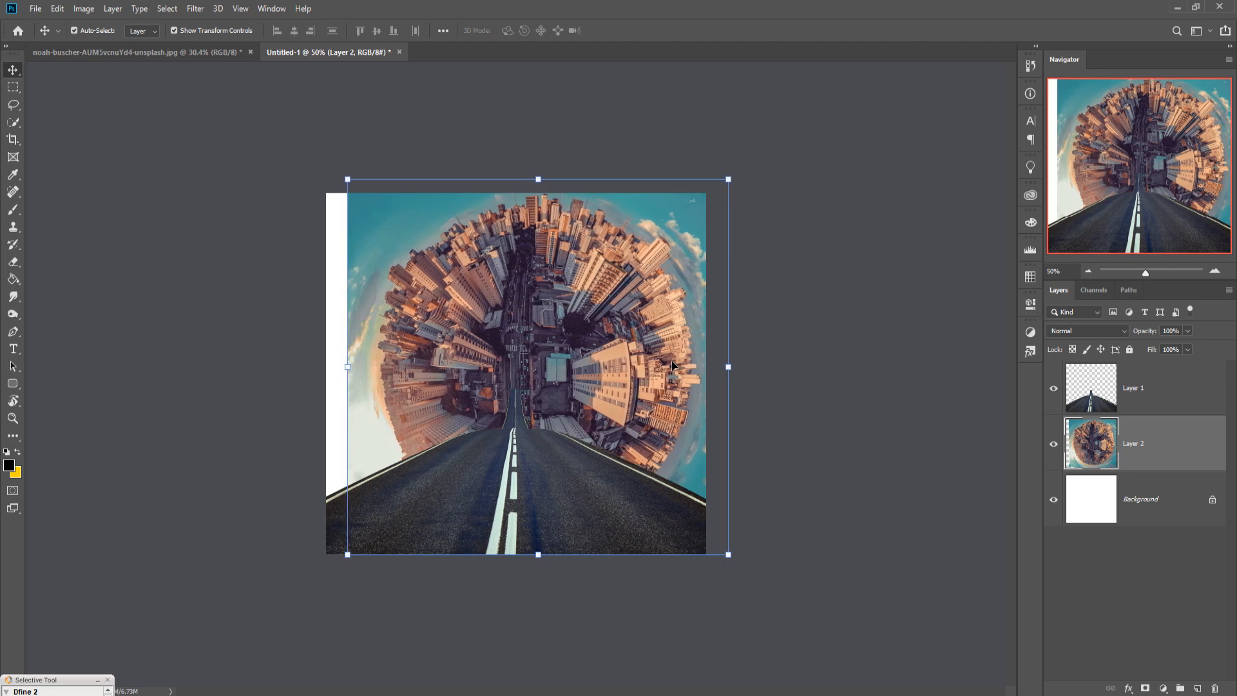
# Fill the blank strip along the canvas's left edge with matching sky on the city layer, and clear the selection.
pyautogui.click(14, 88)
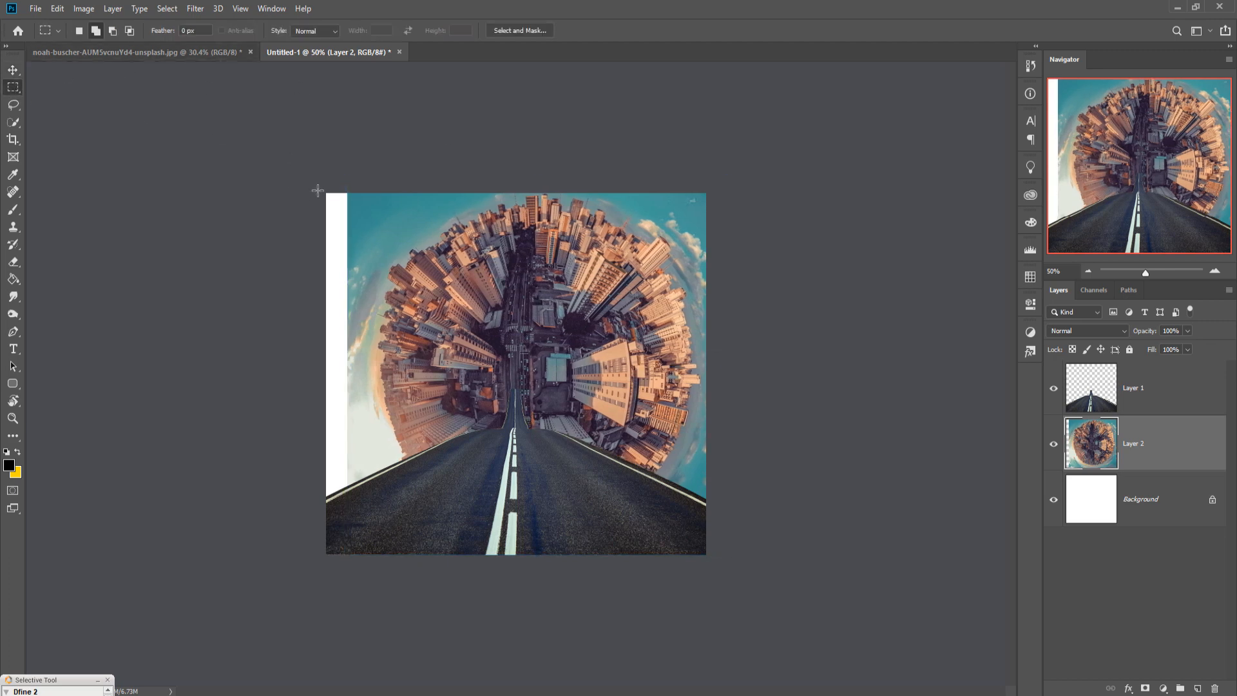
pyautogui.moveTo(323, 191); pyautogui.dragTo(352, 571)
pyautogui.click(59, 8)
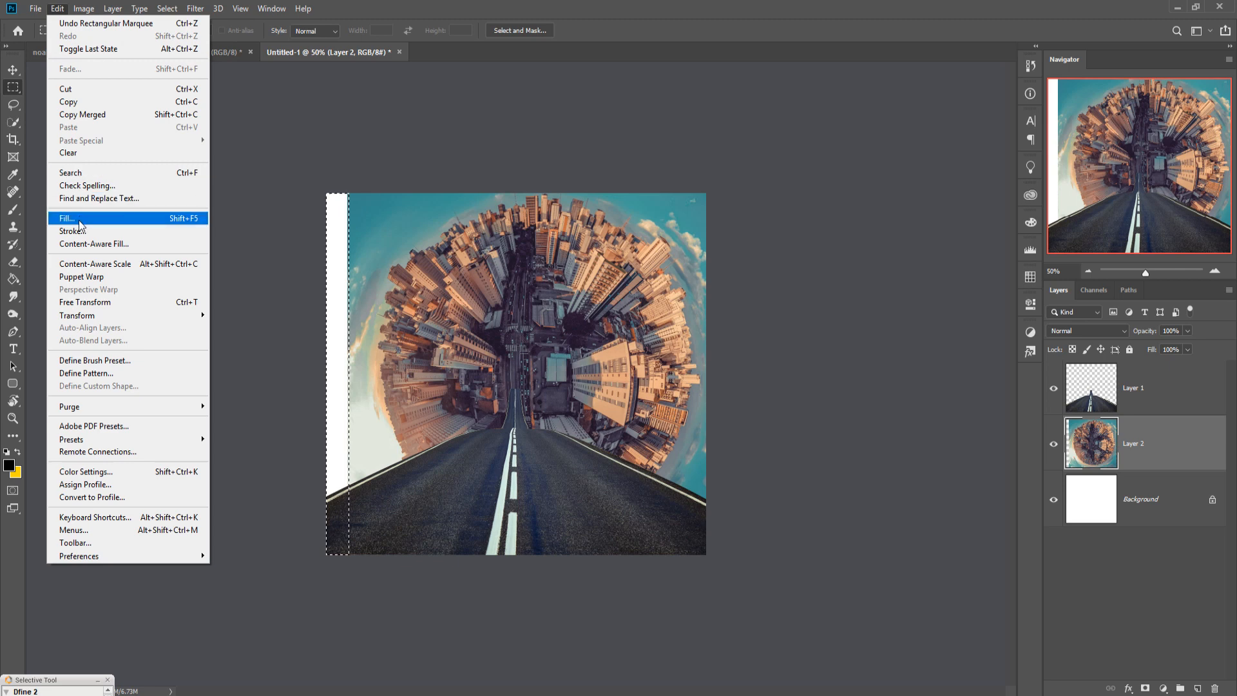
pyautogui.click(82, 219)
pyautogui.click(702, 191)
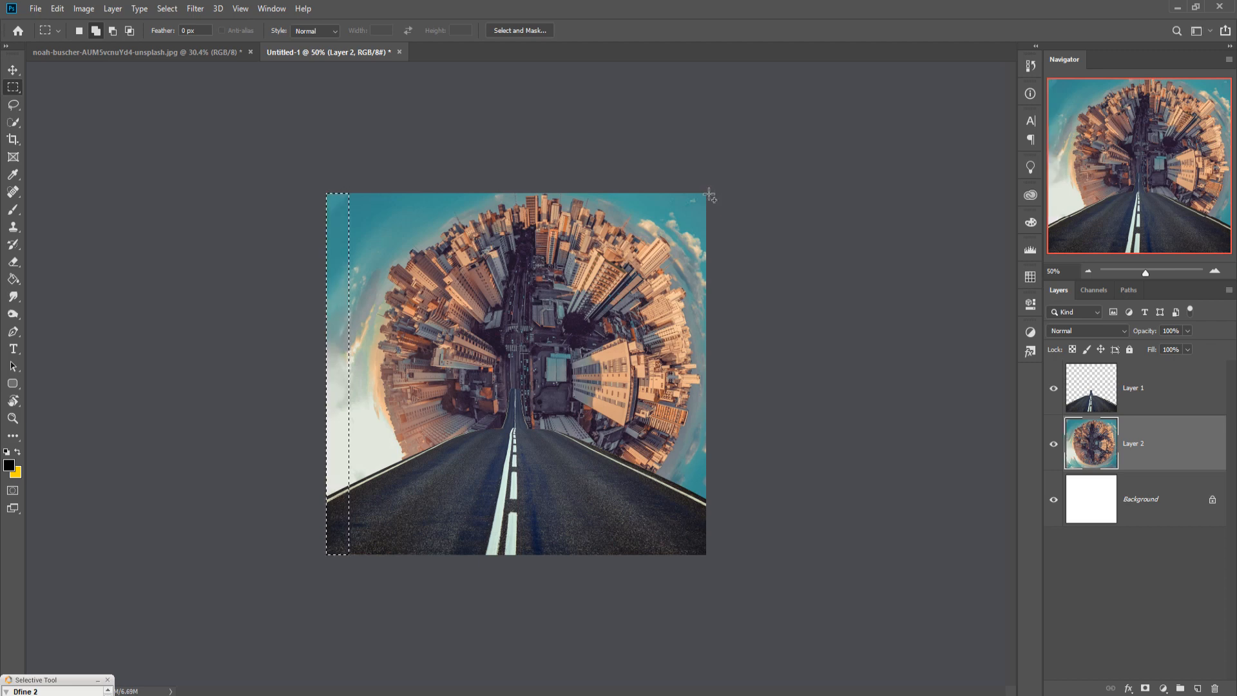
pyautogui.click(197, 8)
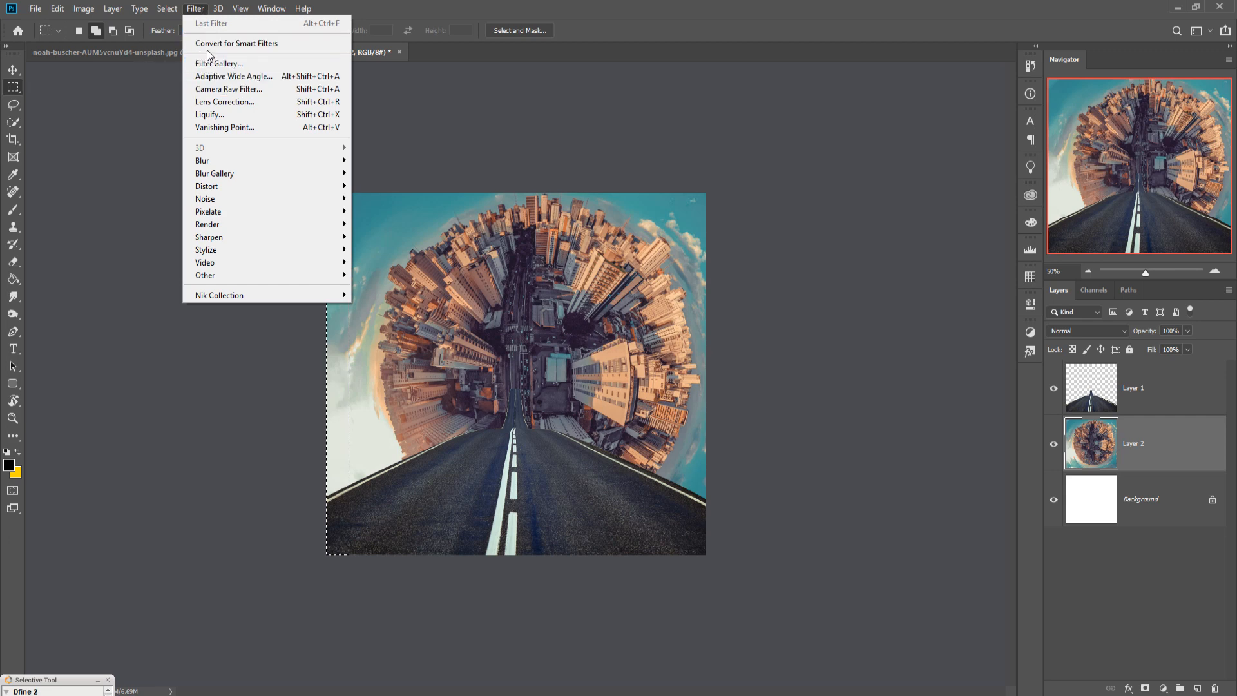
pyautogui.moveTo(166, 10)
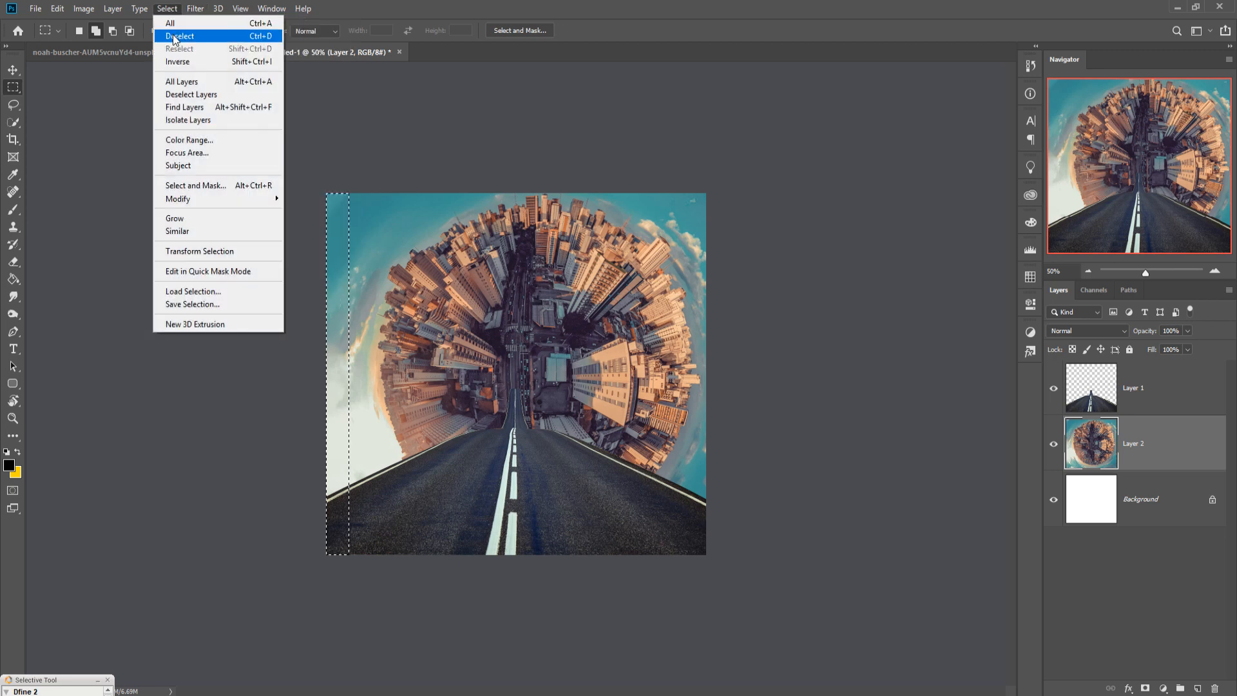
pyautogui.click(174, 37)
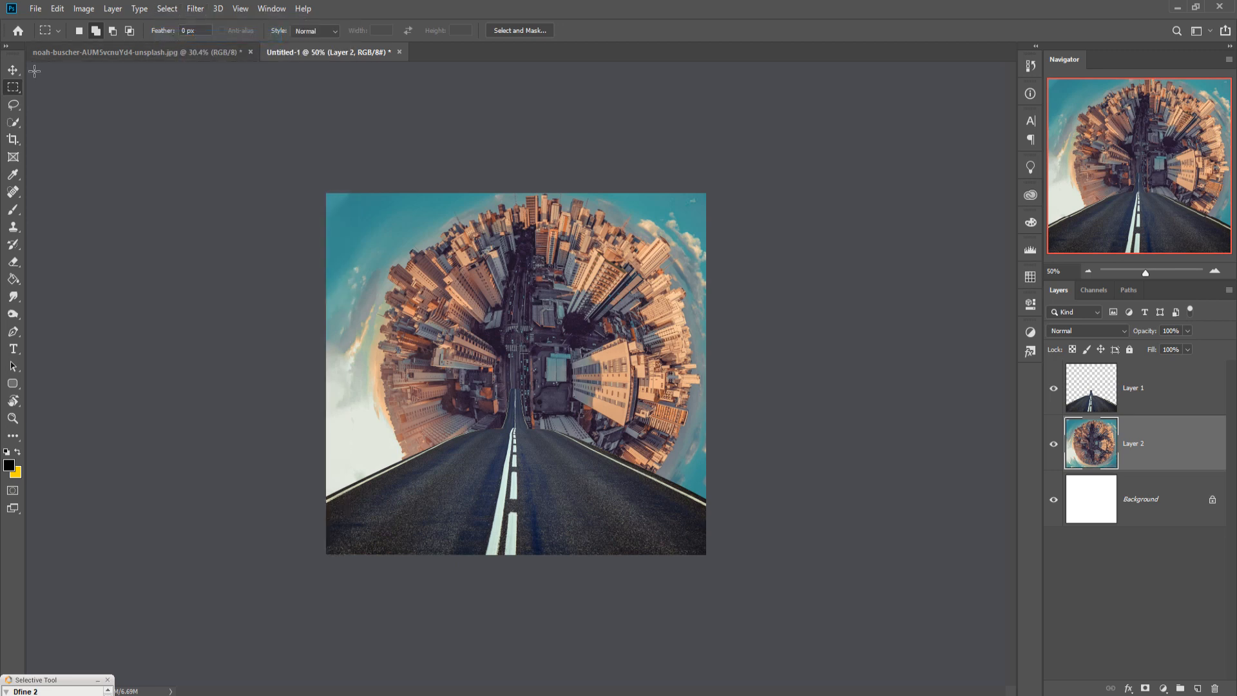
# Add a layer mask to the road layer and paint black with a smaller soft brush to blend the road's far tip.
pyautogui.click(11, 75)
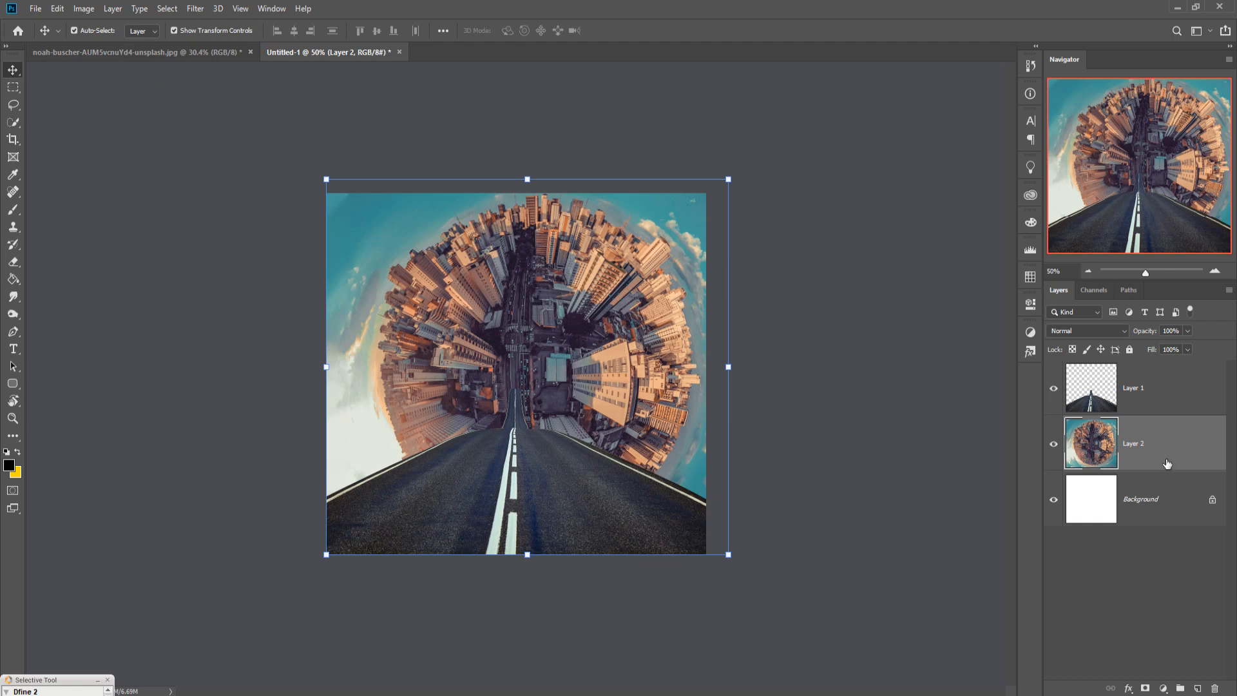
pyautogui.click(1153, 401)
pyautogui.click(1145, 688)
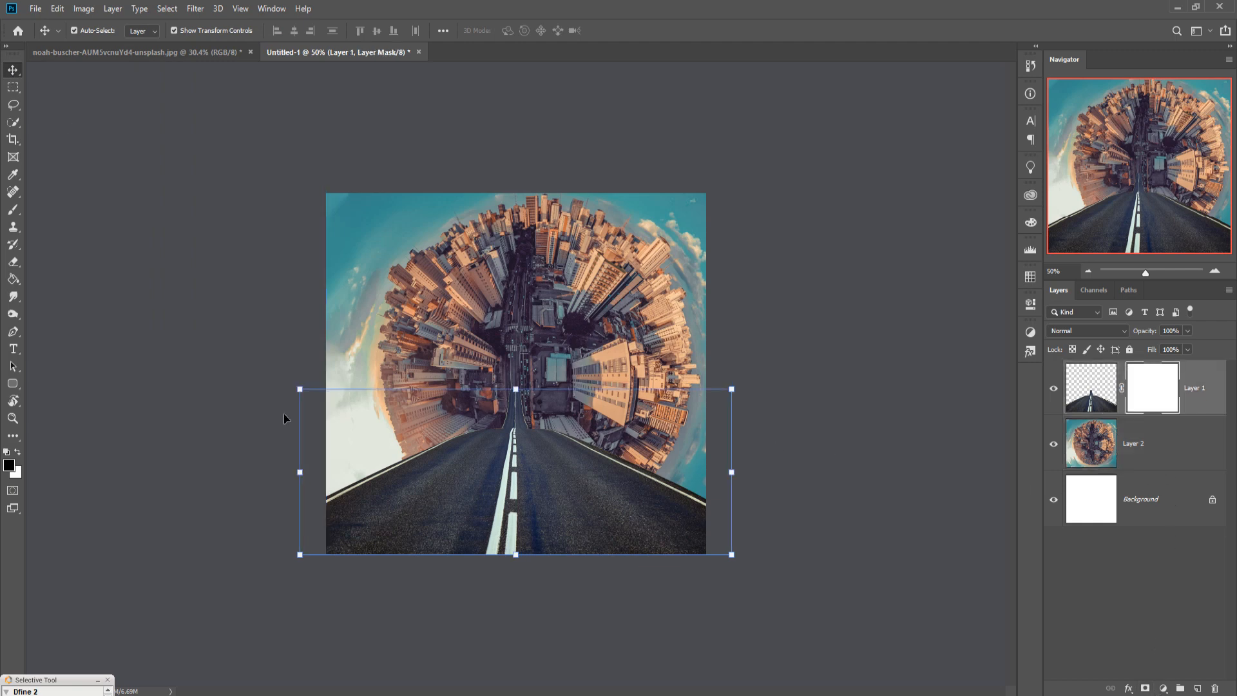
pyautogui.click(13, 210)
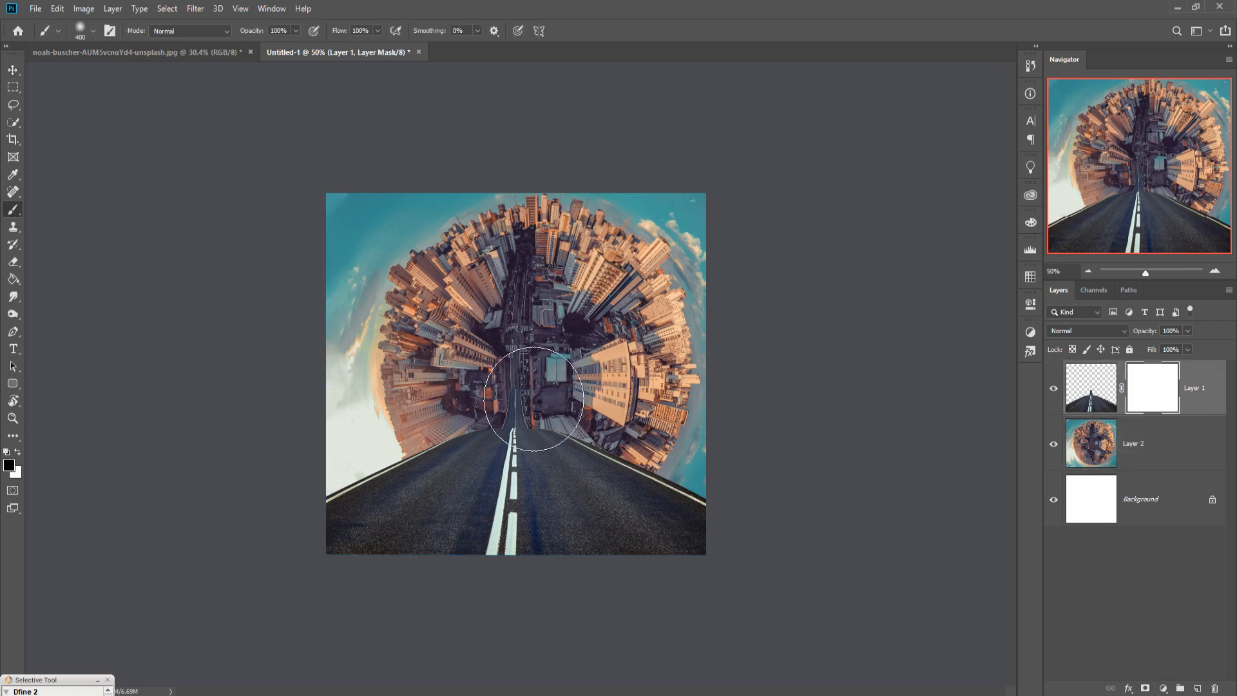
pyautogui.press('[')
pyautogui.press('[')
pyautogui.press('[')
pyautogui.press('[')
pyautogui.press('[')
pyautogui.press('[')
pyautogui.press('[')
pyautogui.click(525, 395)
pyautogui.click(12, 76)
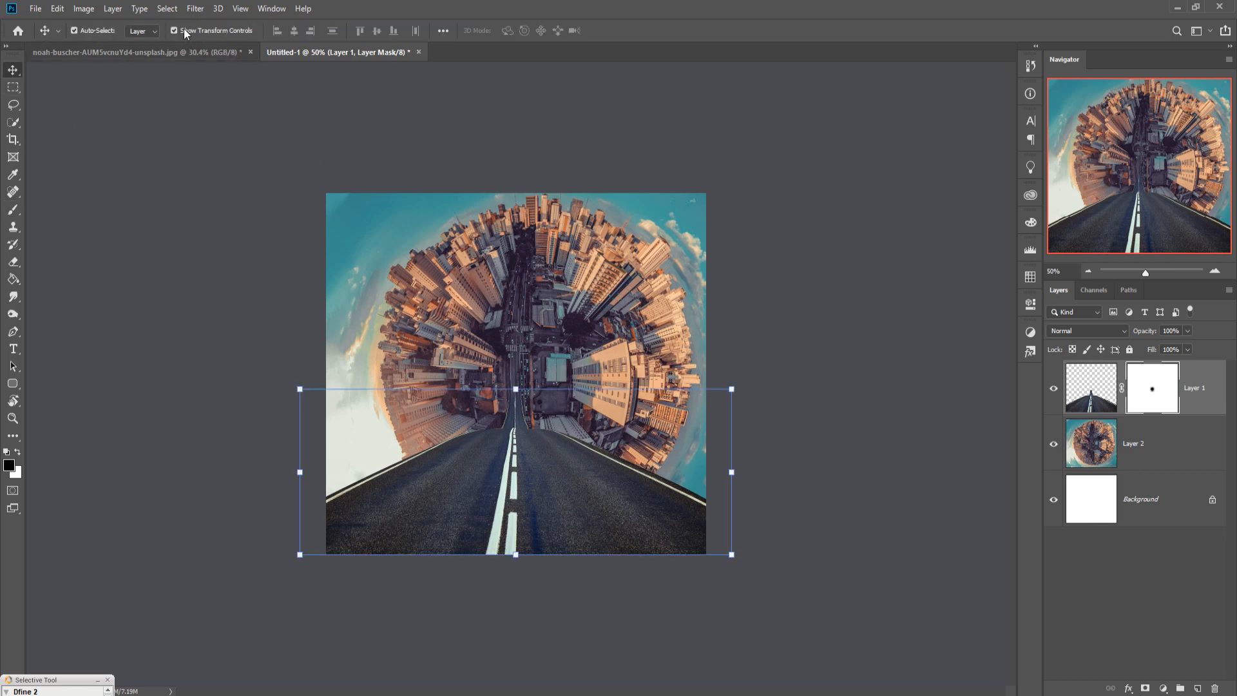
pyautogui.click(194, 9)
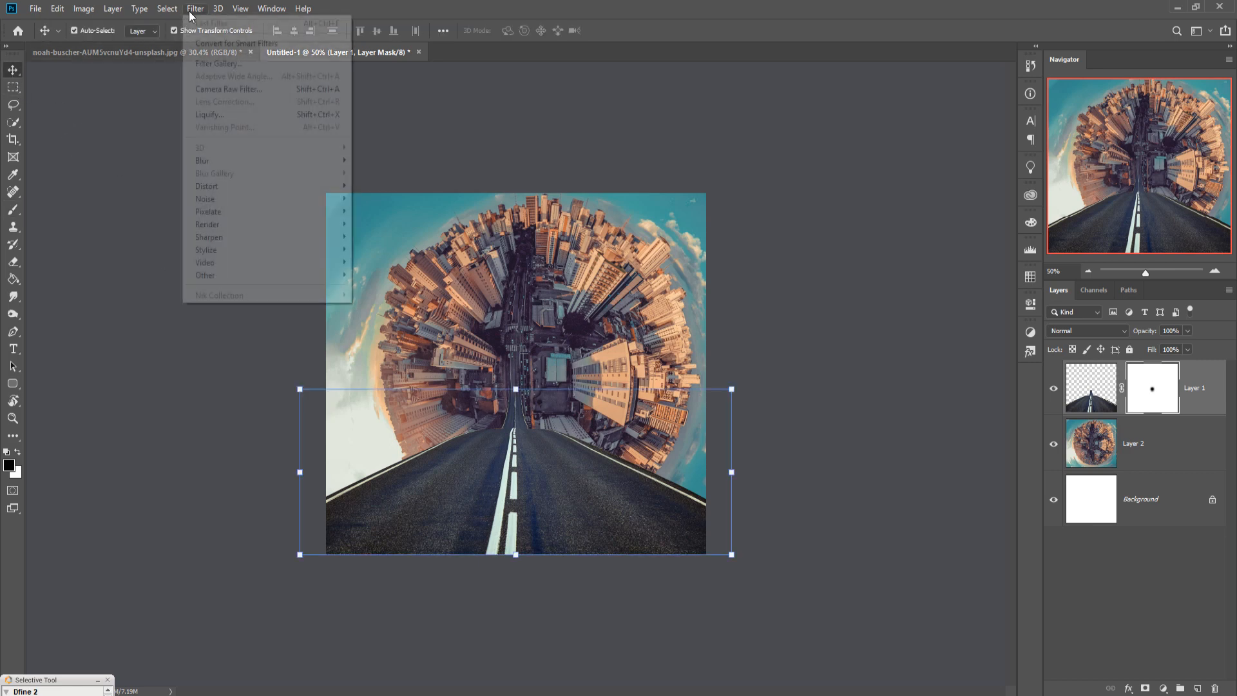
pyautogui.click(227, 89)
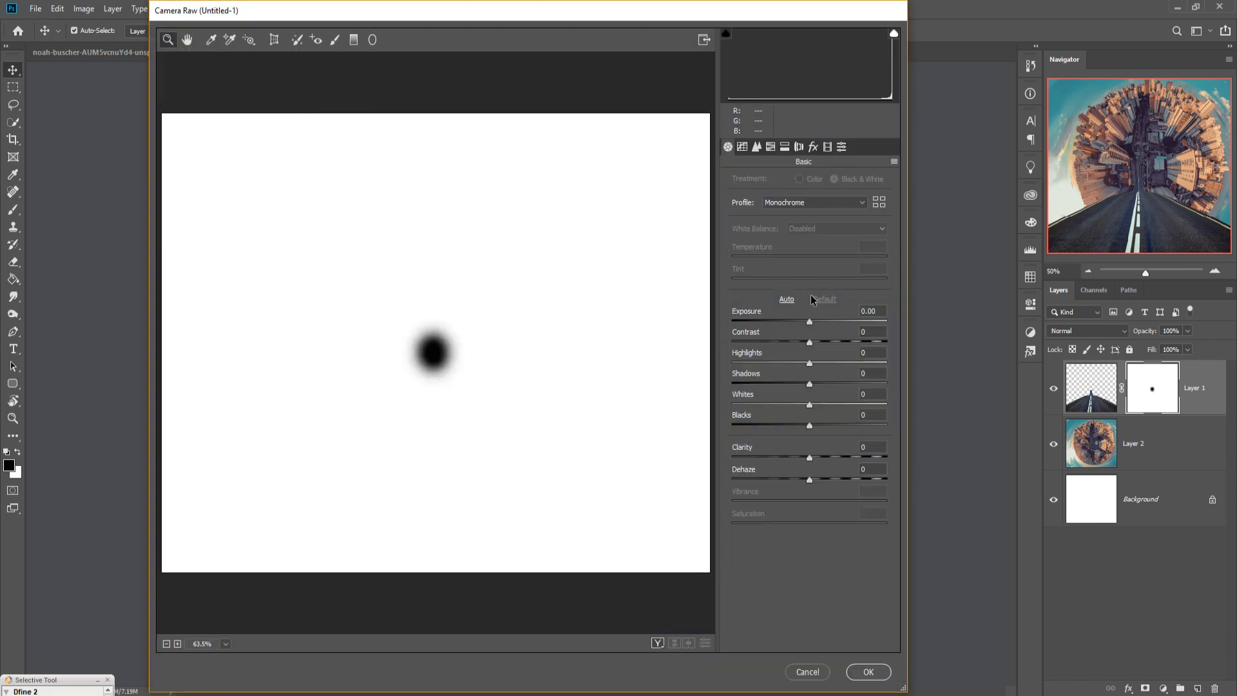
pyautogui.click(798, 676)
# Add a Color Balance adjustment above the road layer with midtones at +16 blue and shifted slightly toward cyan.
pyautogui.click(1090, 407)
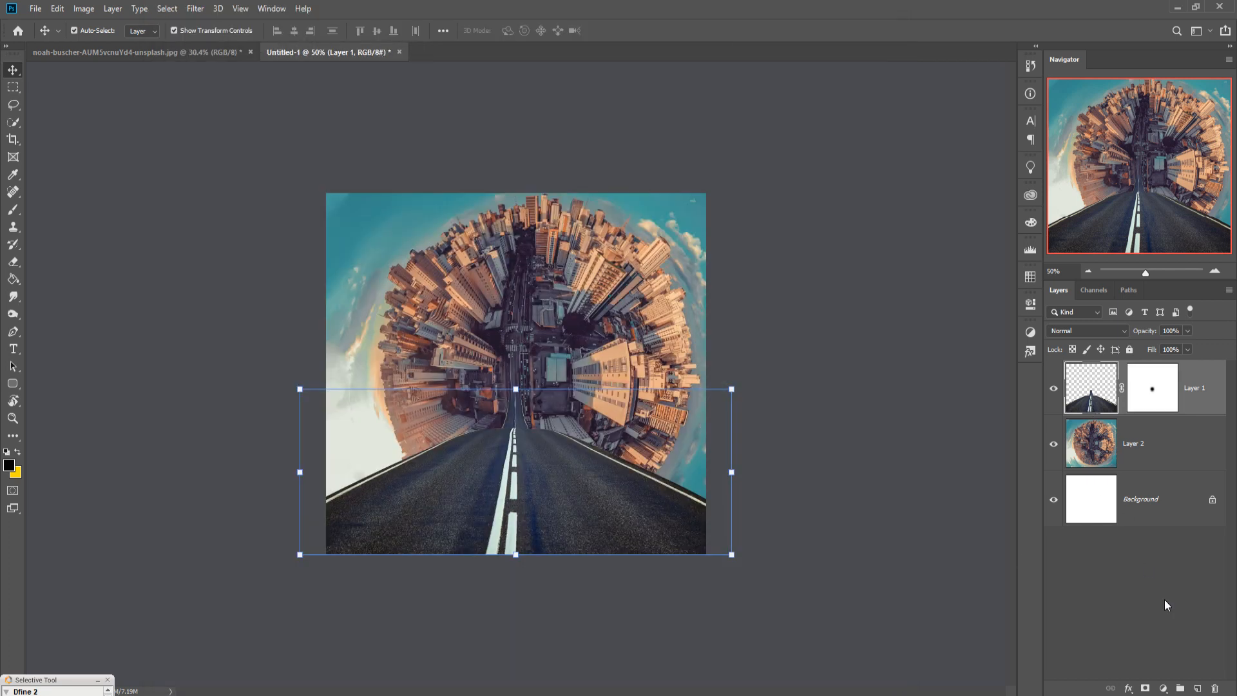
pyautogui.click(1163, 687)
pyautogui.click(1167, 572)
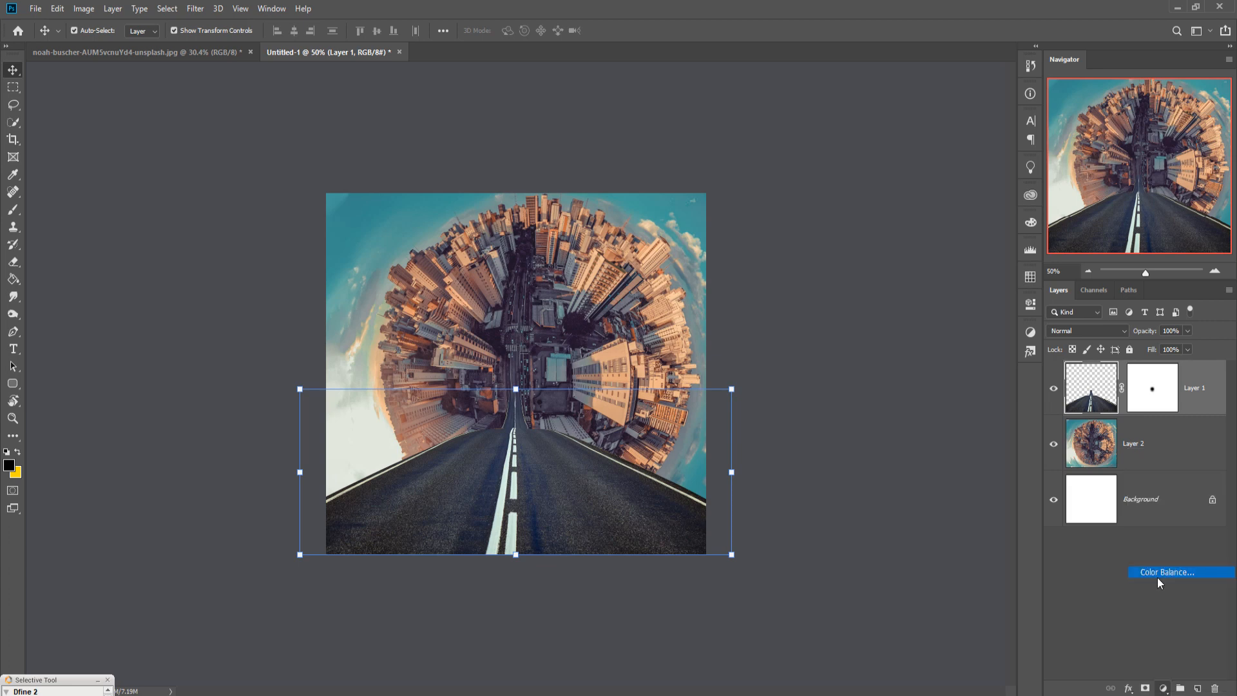
pyautogui.moveTo(879, 416); pyautogui.dragTo(892, 419)
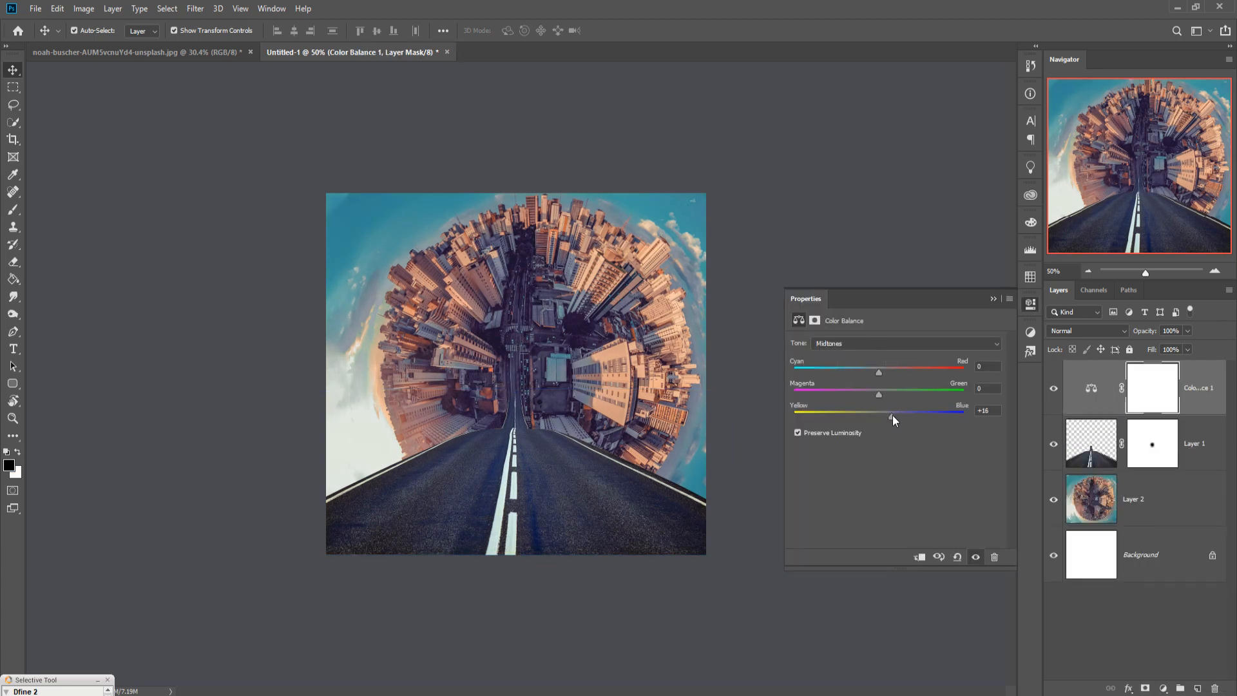
pyautogui.moveTo(878, 373); pyautogui.dragTo(869, 374)
pyautogui.click(994, 298)
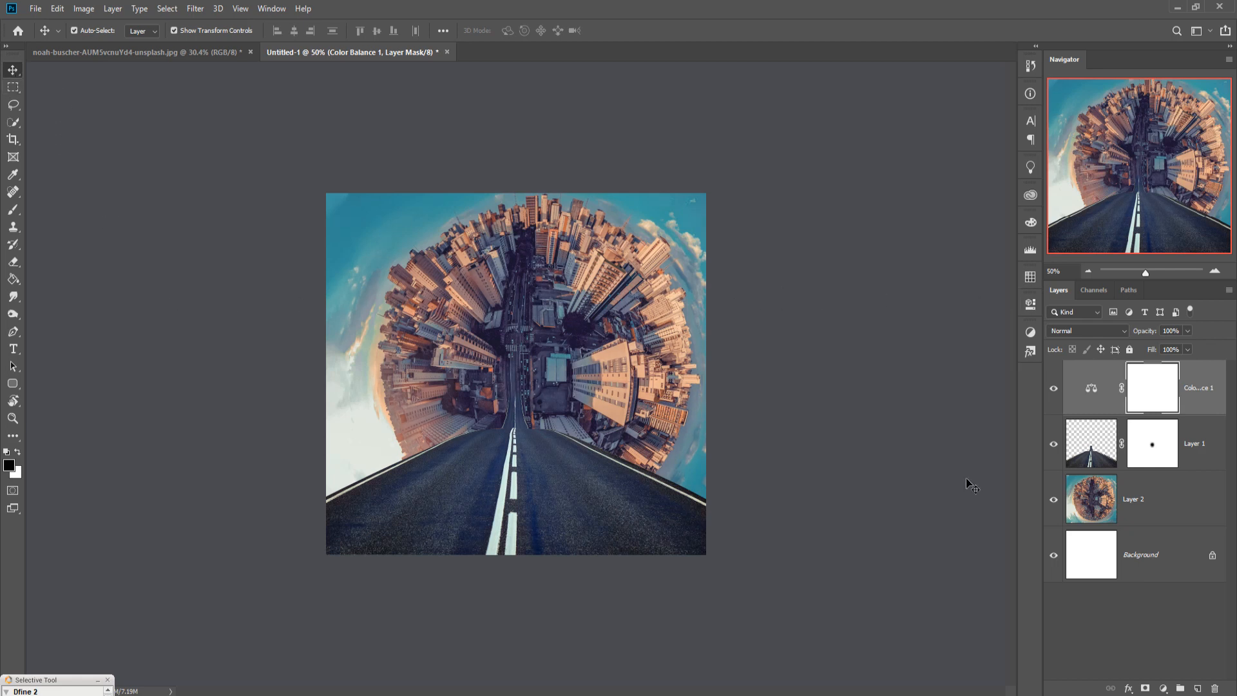
pyautogui.click(1214, 384)
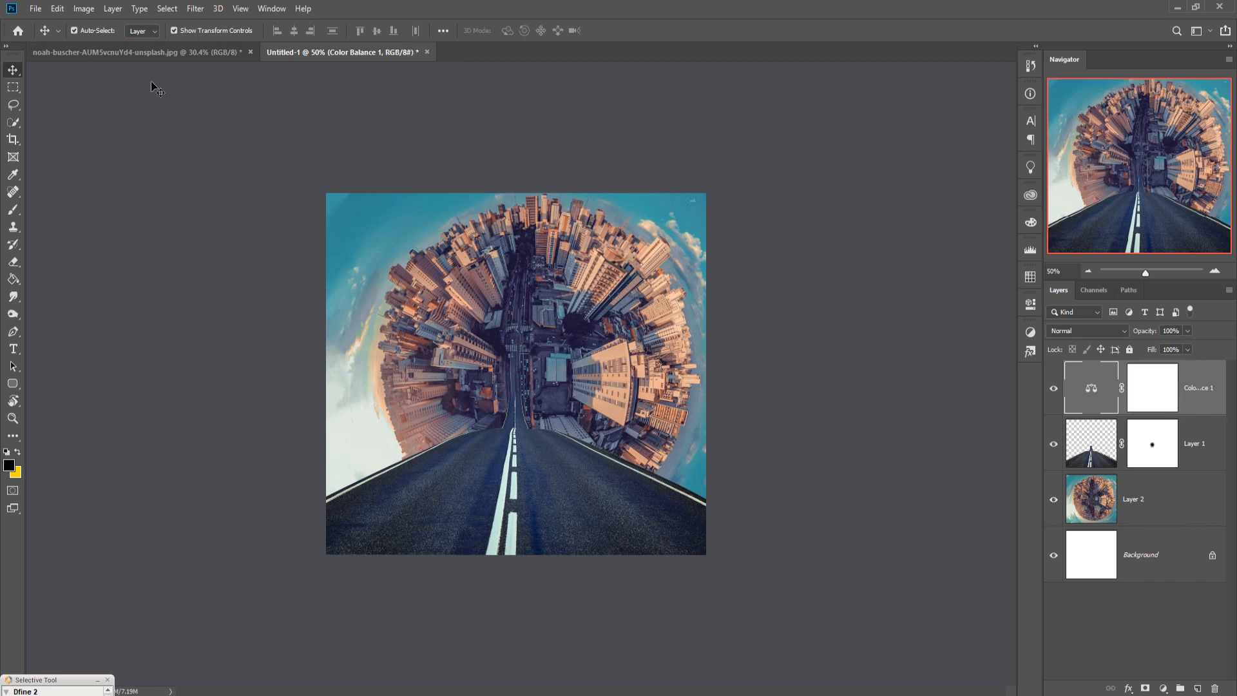
# Bring the selected reaching person from the source photo into the square composite as the top layer and minimize the source photo.
pyautogui.click(139, 51)
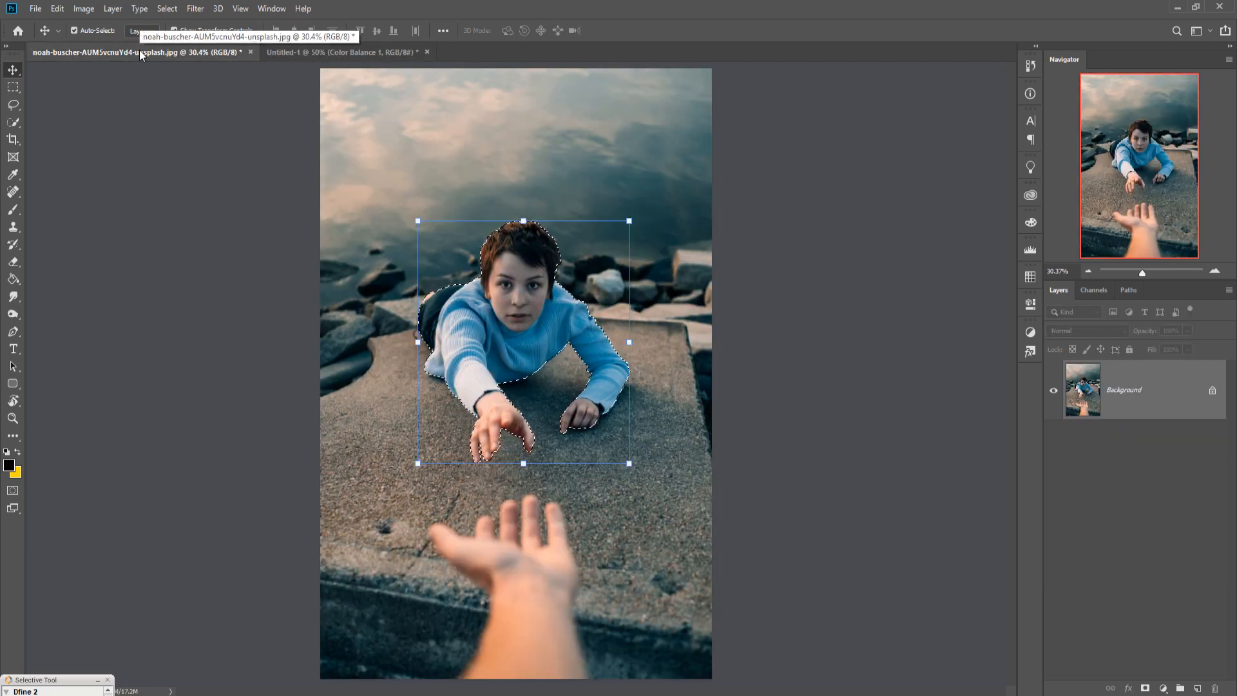
pyautogui.moveTo(139, 49); pyautogui.dragTo(890, 192)
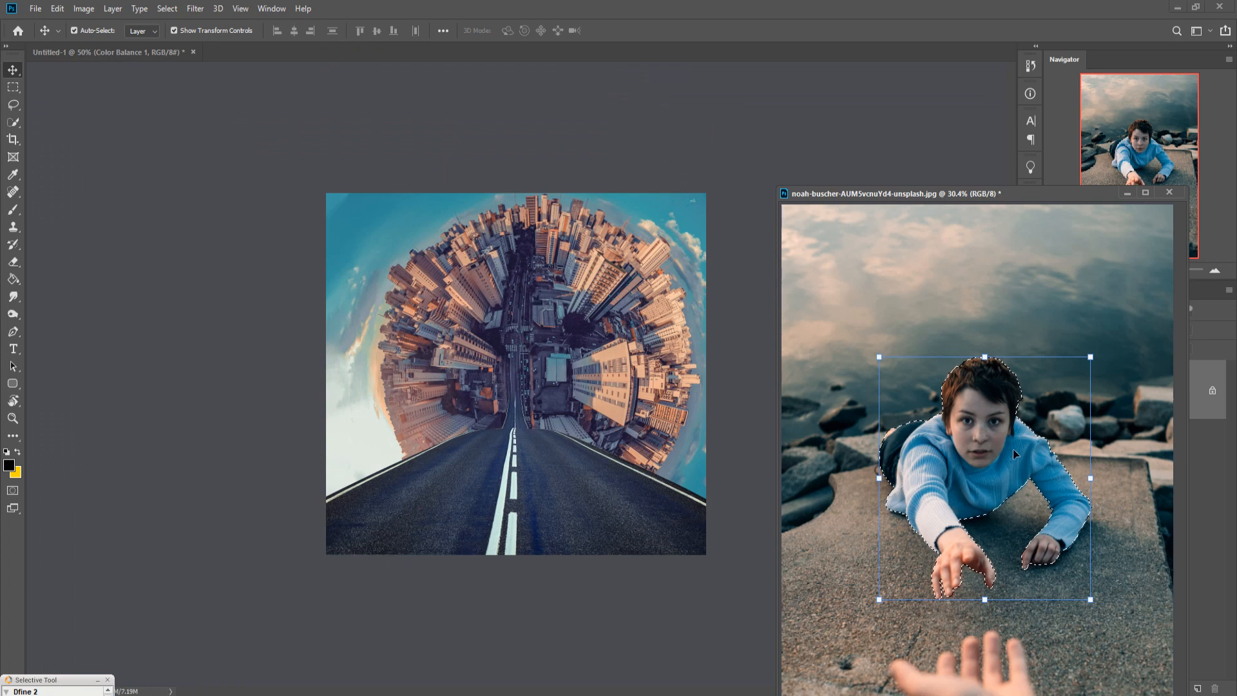
pyautogui.moveTo(994, 443); pyautogui.dragTo(572, 420)
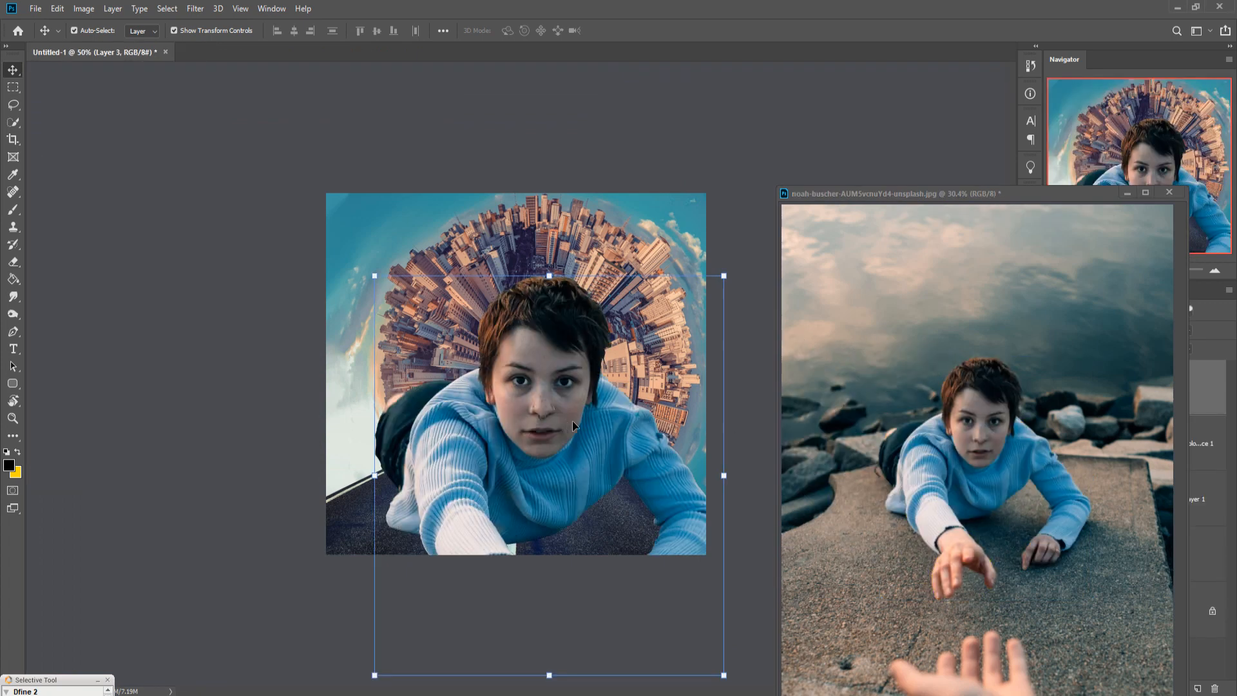
pyautogui.click(1124, 189)
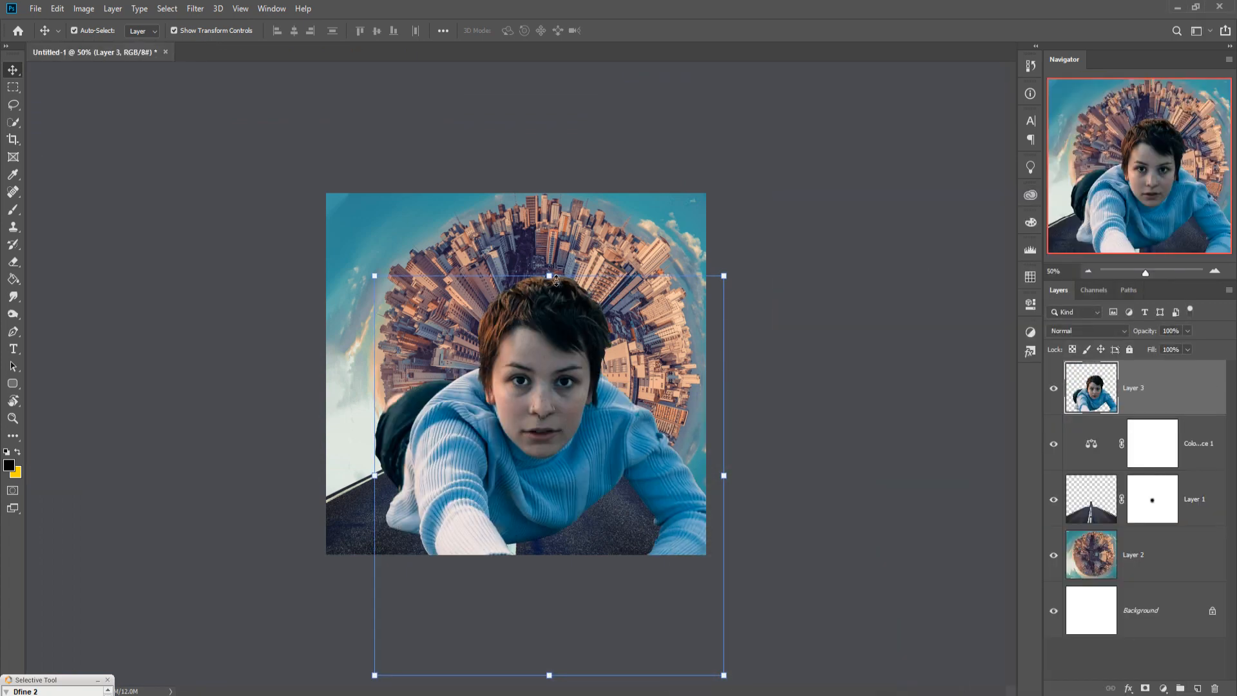
# Scale the person to about 36.57%, rotate them about 2.15°, and place them on the road with the reaching hand over the centre line.
pyautogui.moveTo(549, 276); pyautogui.dragTo(526, 427)
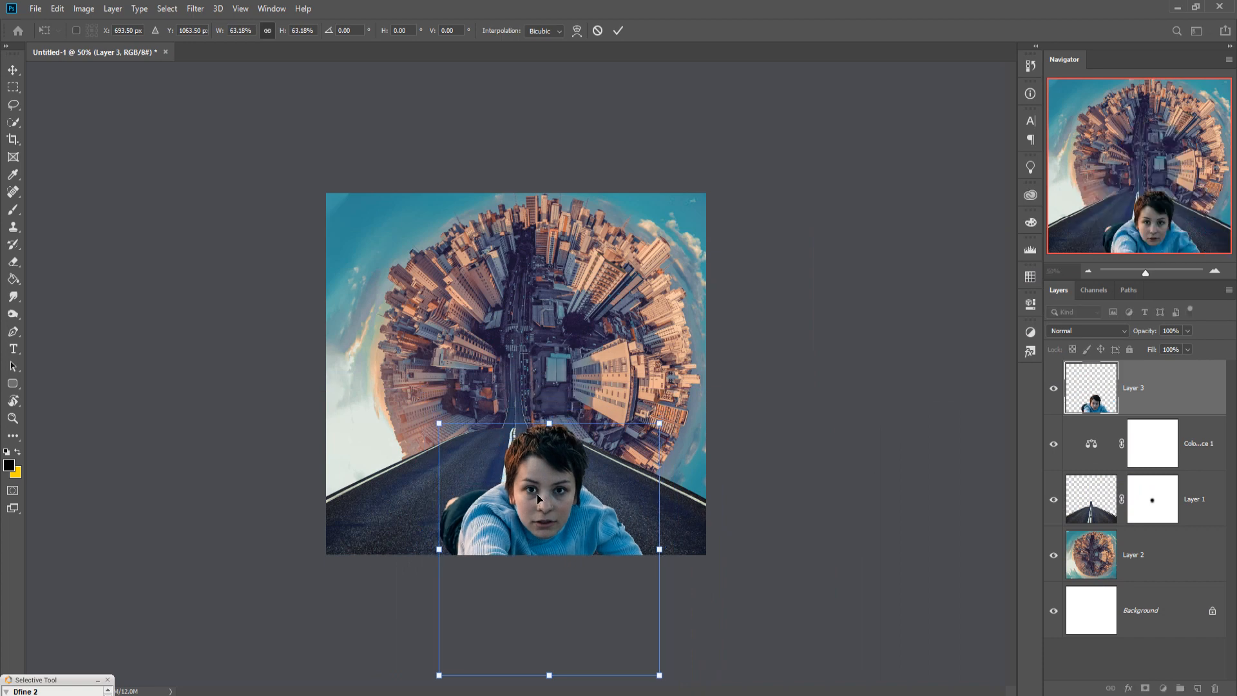
pyautogui.moveTo(540, 498); pyautogui.dragTo(540, 405)
pyautogui.moveTo(548, 331); pyautogui.dragTo(553, 414)
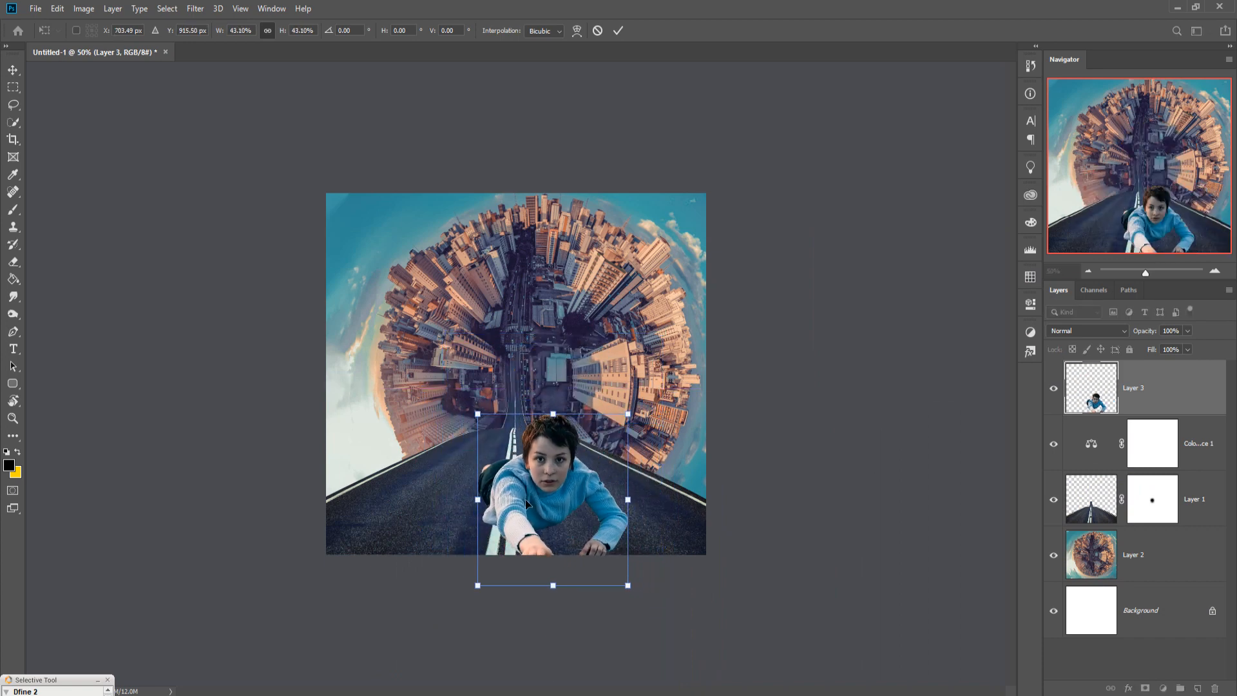
pyautogui.moveTo(526, 504); pyautogui.dragTo(523, 473)
pyautogui.moveTo(558, 397); pyautogui.dragTo(558, 422)
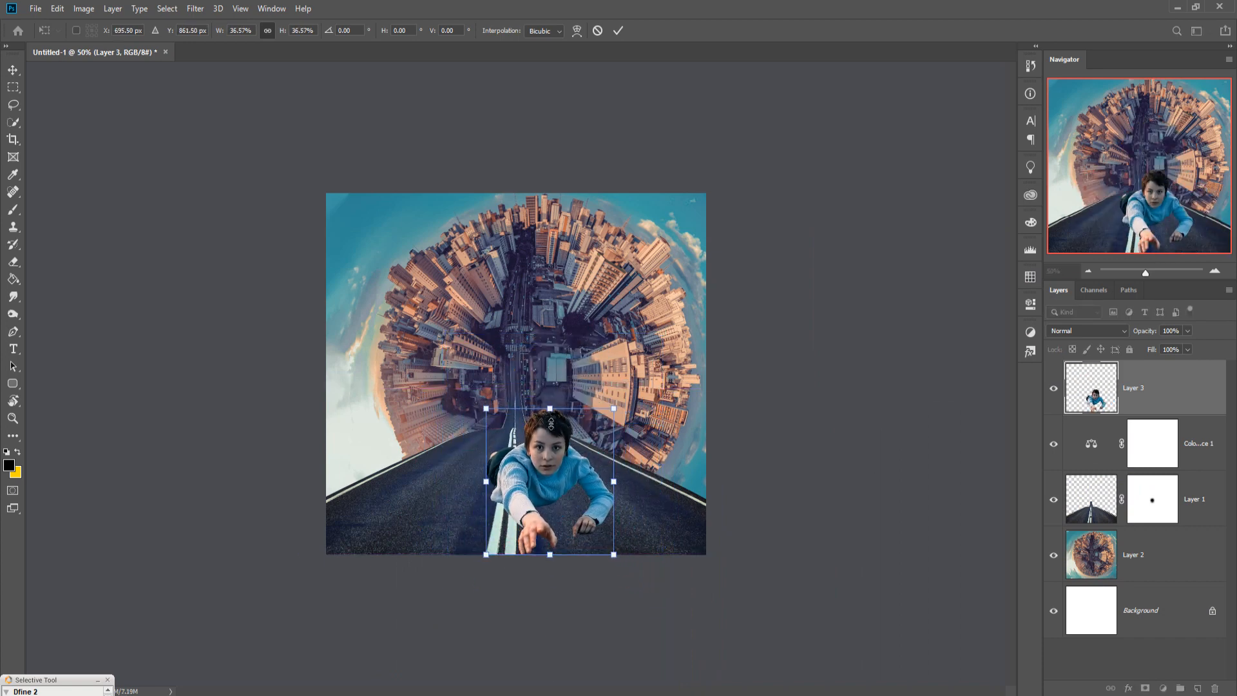
pyautogui.moveTo(559, 490); pyautogui.dragTo(553, 480)
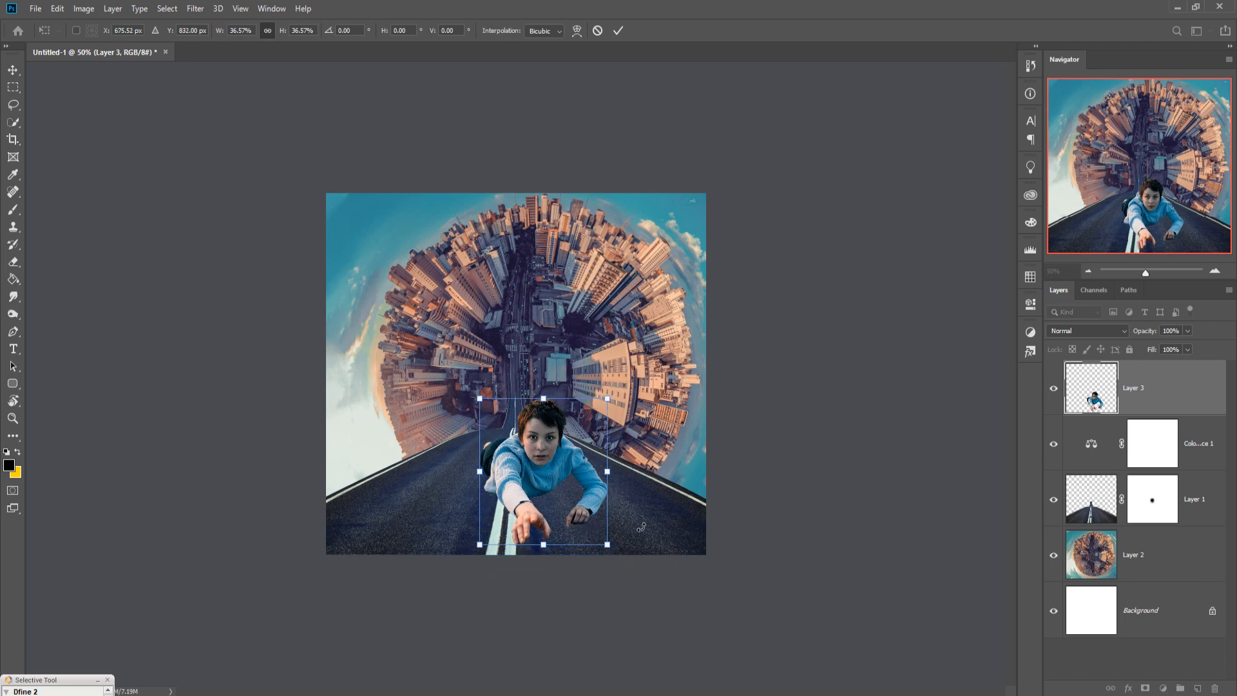
pyautogui.moveTo(641, 527); pyautogui.dragTo(637, 534)
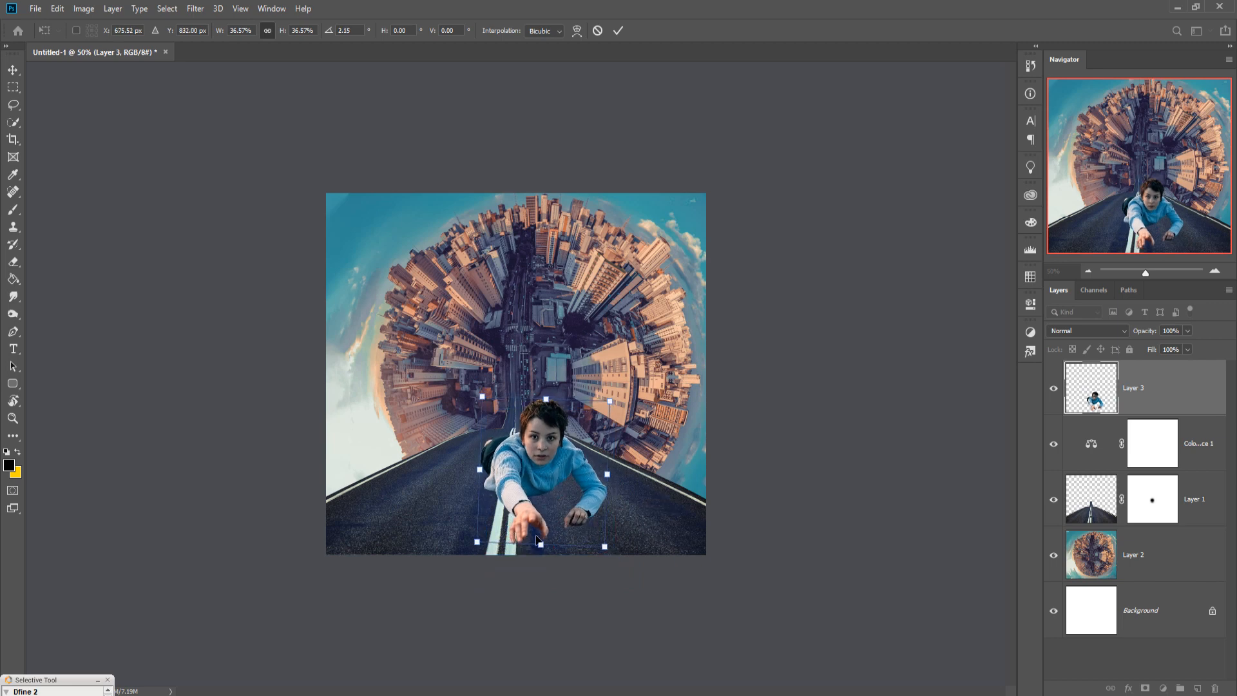
pyautogui.moveTo(522, 503); pyautogui.dragTo(476, 512)
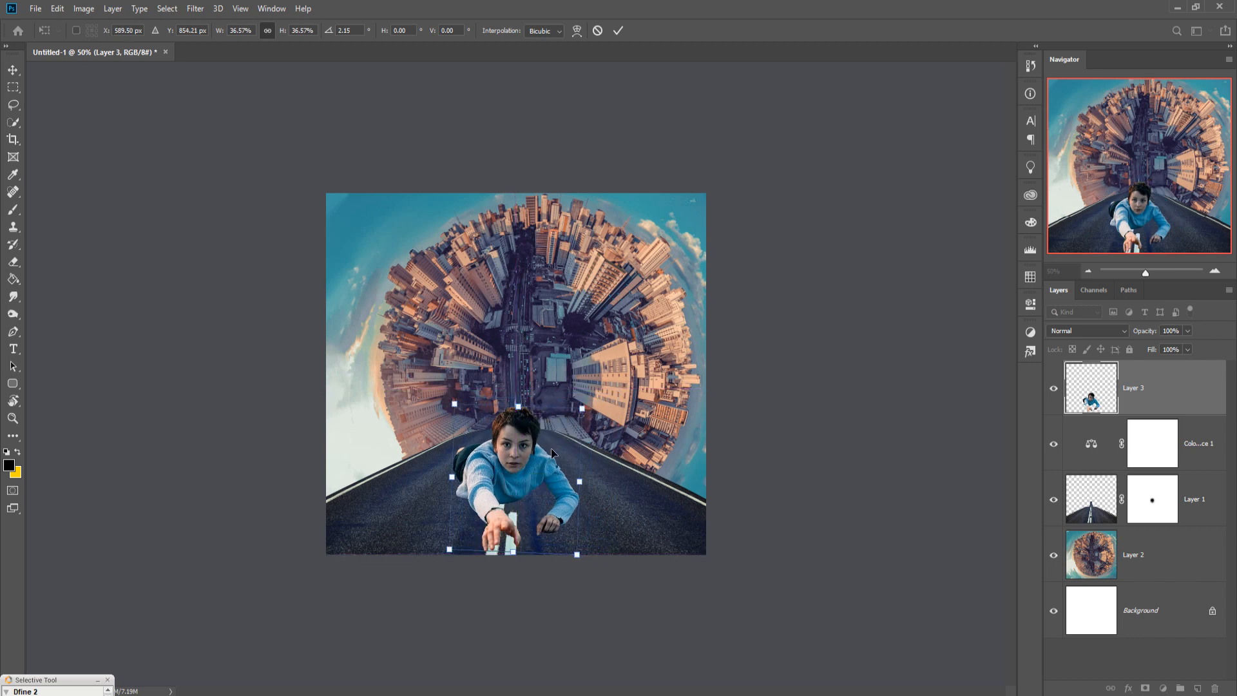
pyautogui.click(617, 31)
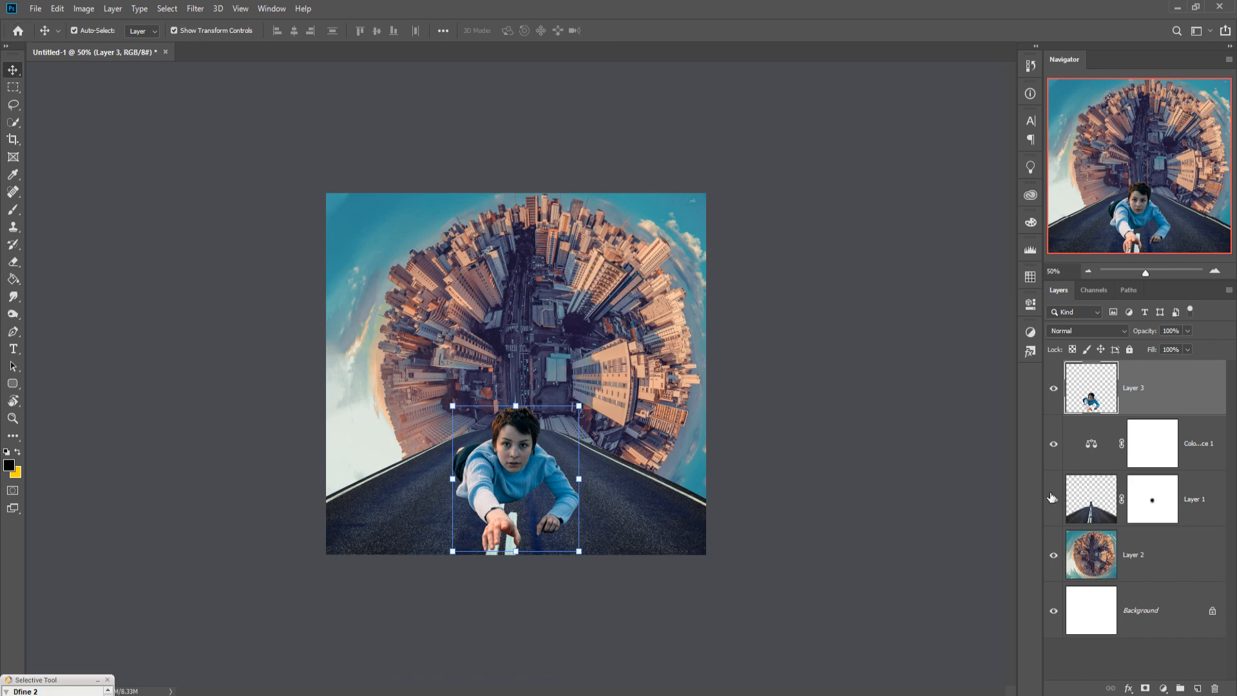
# Add a new layer beneath the person and paint a soft black shadow under the body with a 100 px brush.
pyautogui.click(1197, 432)
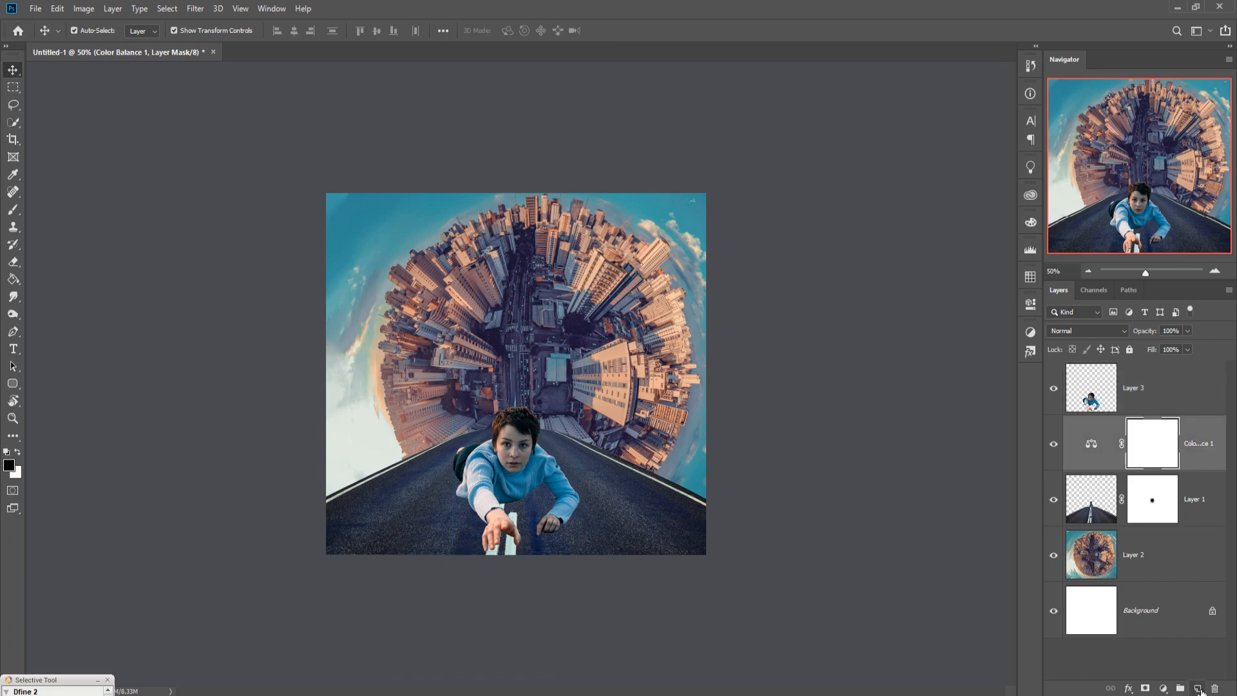
pyautogui.click(1197, 688)
pyautogui.click(11, 217)
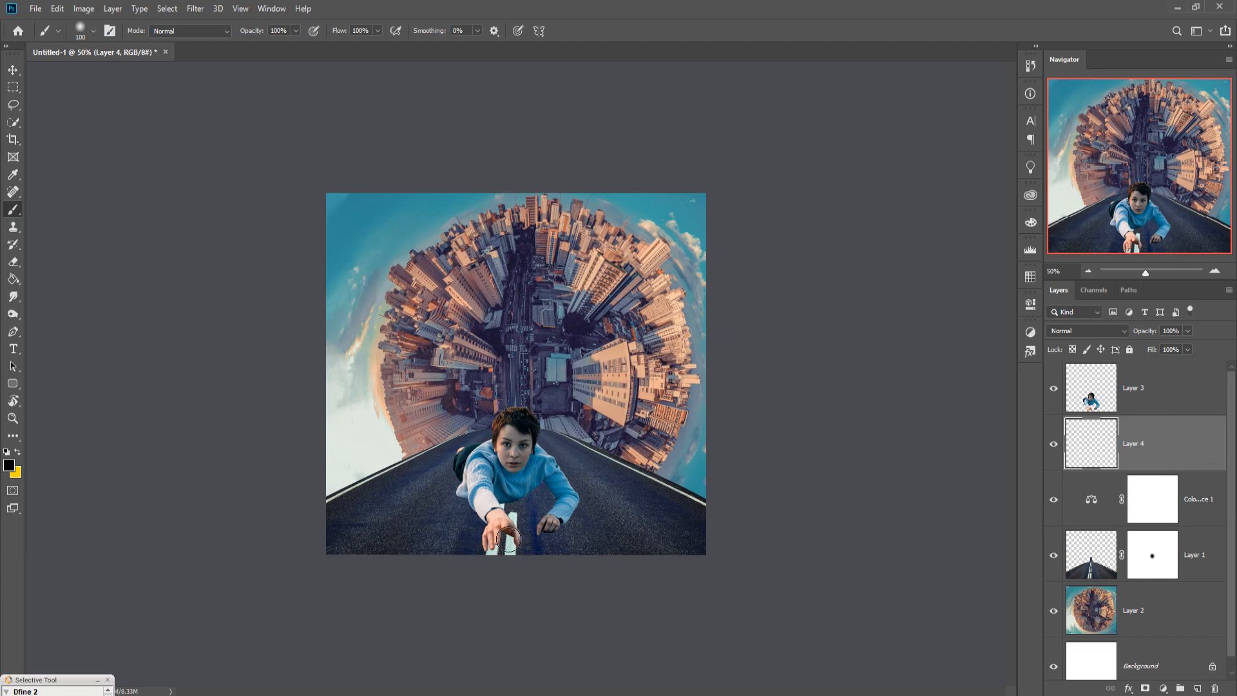
pyautogui.click(464, 497)
pyautogui.moveTo(548, 489); pyautogui.dragTo(554, 555)
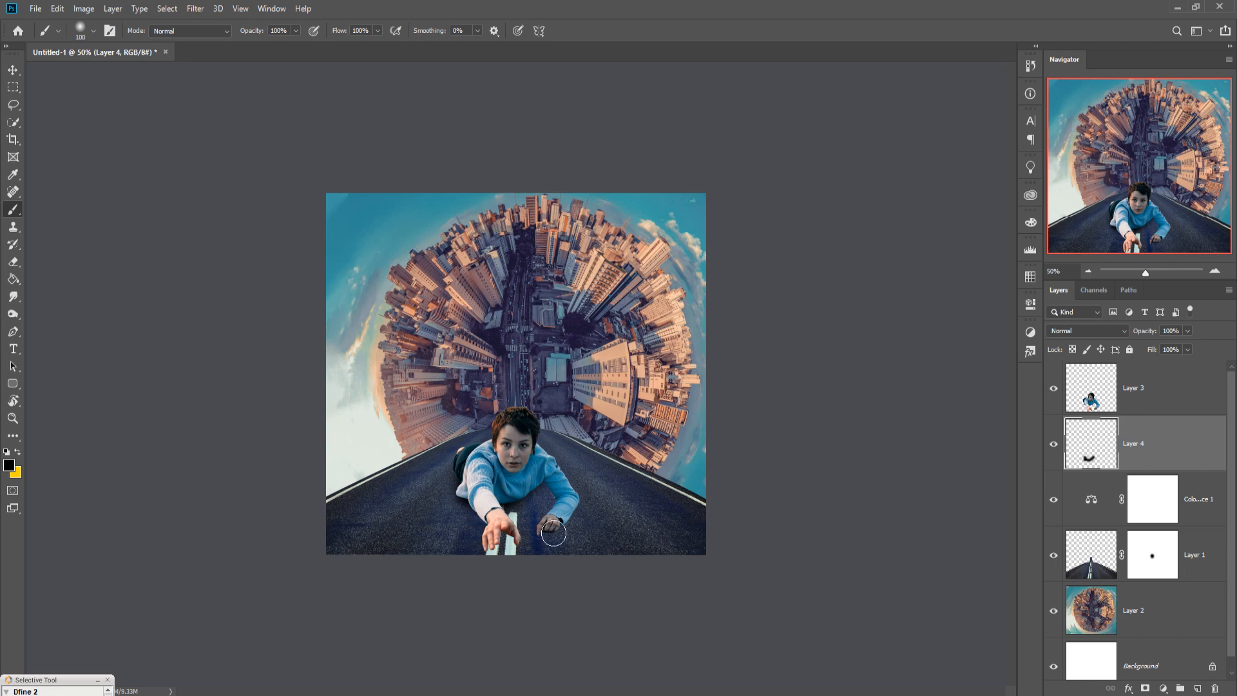
# Paint a shadow under the resting hand with a 70 px brush and lower the shadow layer's opacity to 79%.
pyautogui.press('[')
pyautogui.press('[')
pyautogui.moveTo(569, 512); pyautogui.dragTo(534, 537)
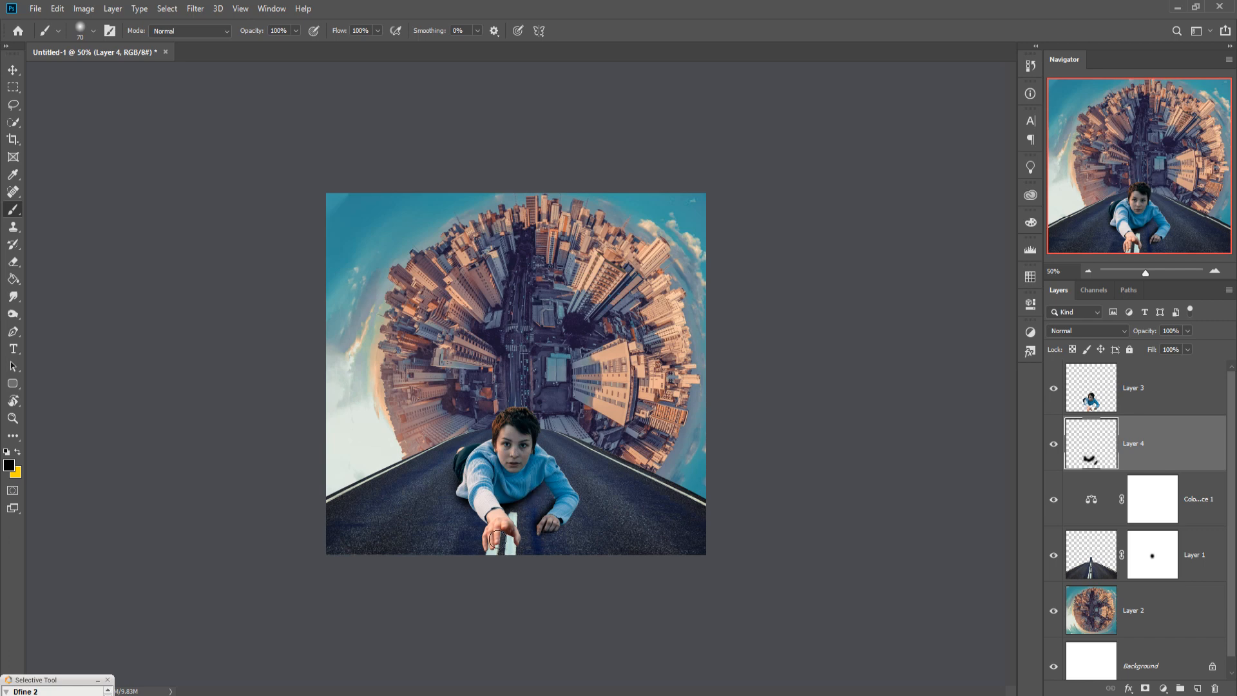
pyautogui.click(13, 70)
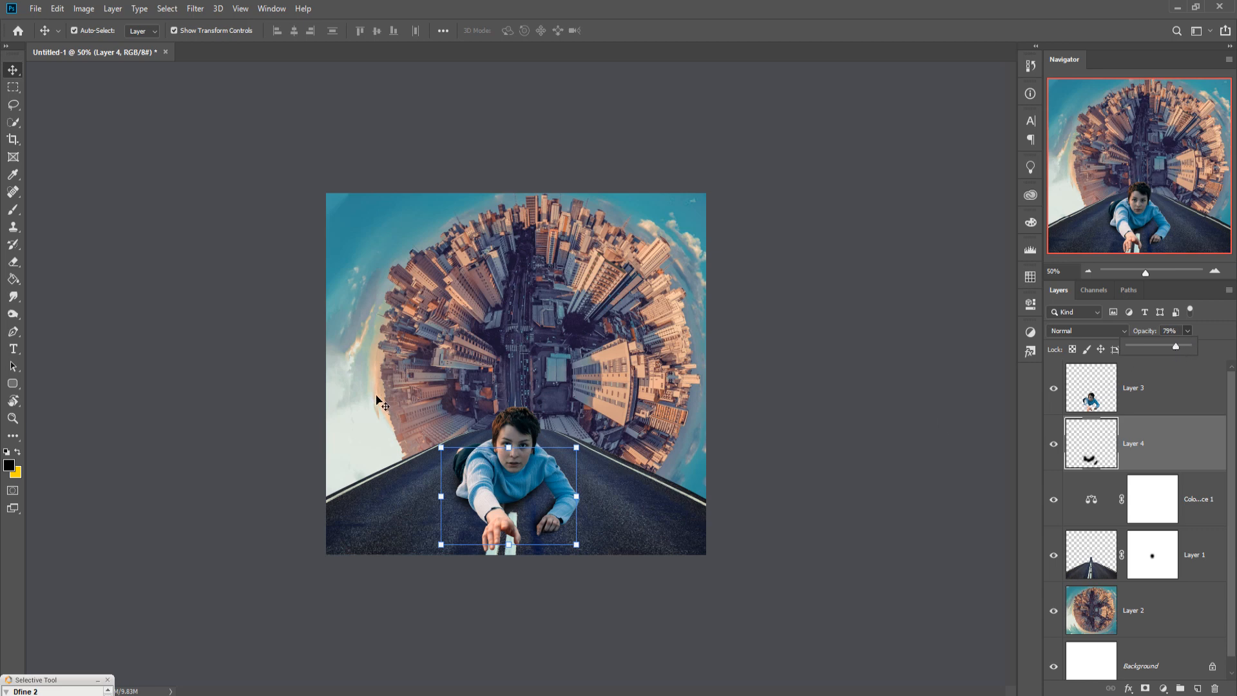
# Open car-1093927_1920.jpg and trace a Pen path along the red car's right fender and around its right front tyre.
pyautogui.press('l')
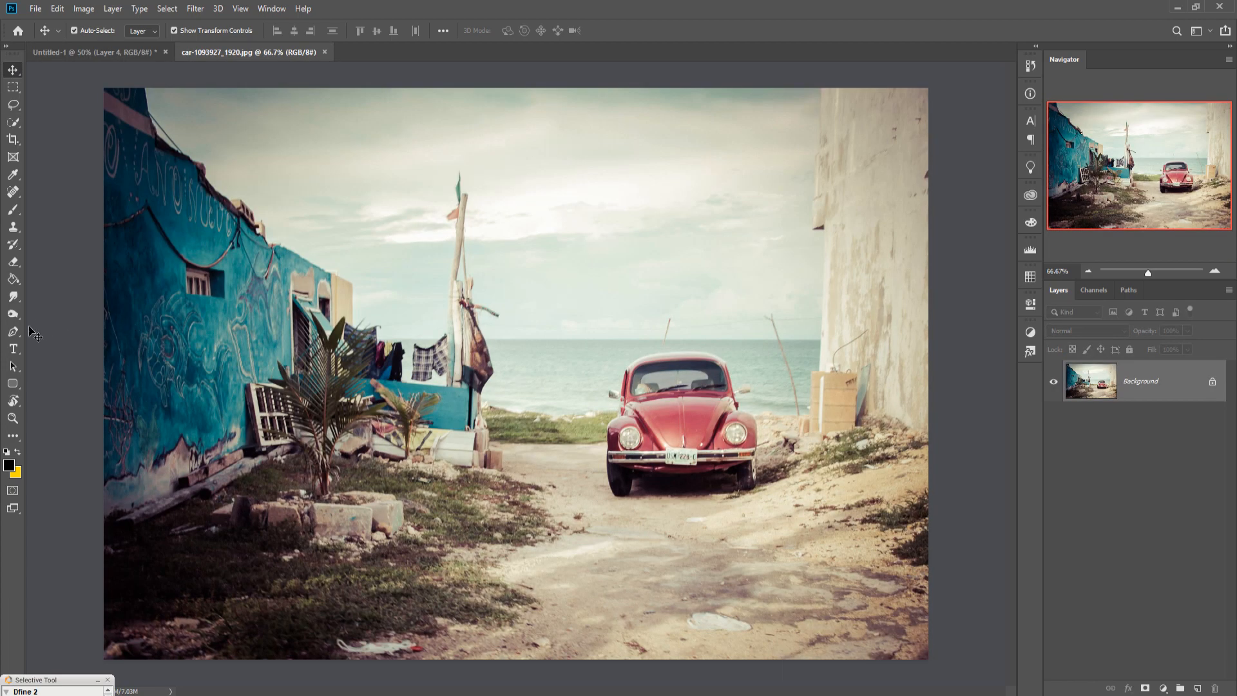
pyautogui.click(13, 332)
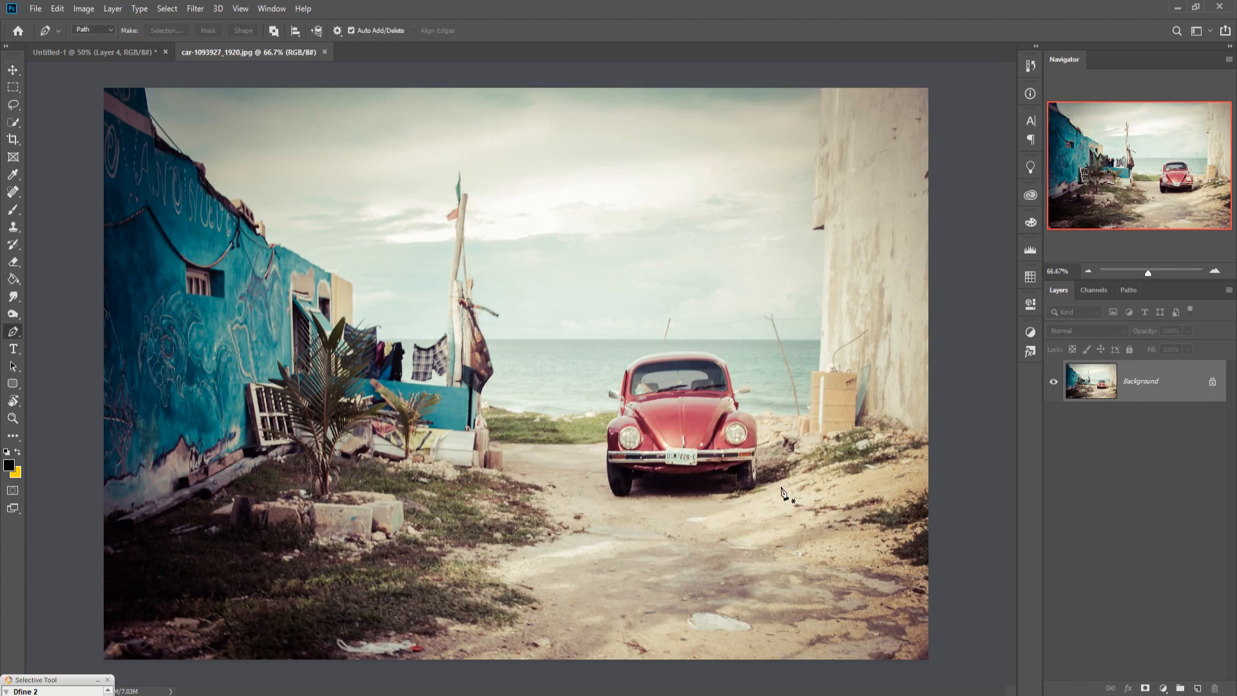
pyautogui.hotkey('ctrl', '+')
pyautogui.hotkey('ctrl', '+')
pyautogui.hotkey('ctrl', '+')
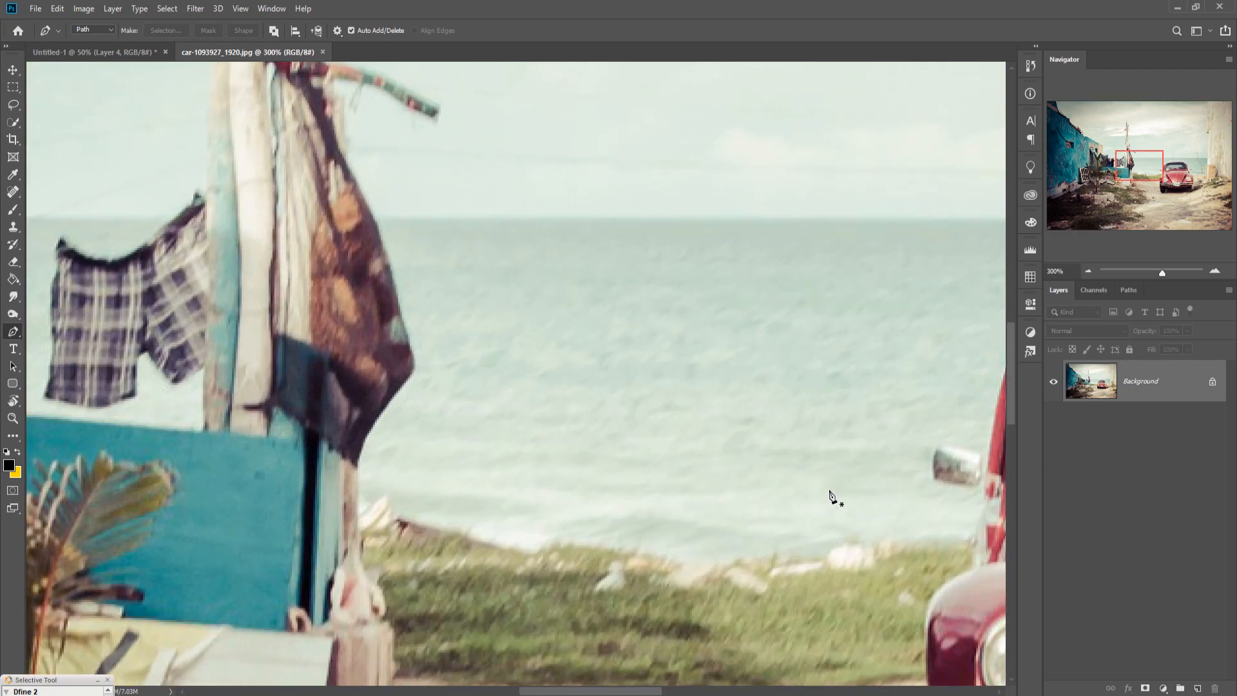
pyautogui.moveTo(905, 509); pyautogui.dragTo(262, 260)
pyautogui.moveTo(760, 406); pyautogui.dragTo(523, 353)
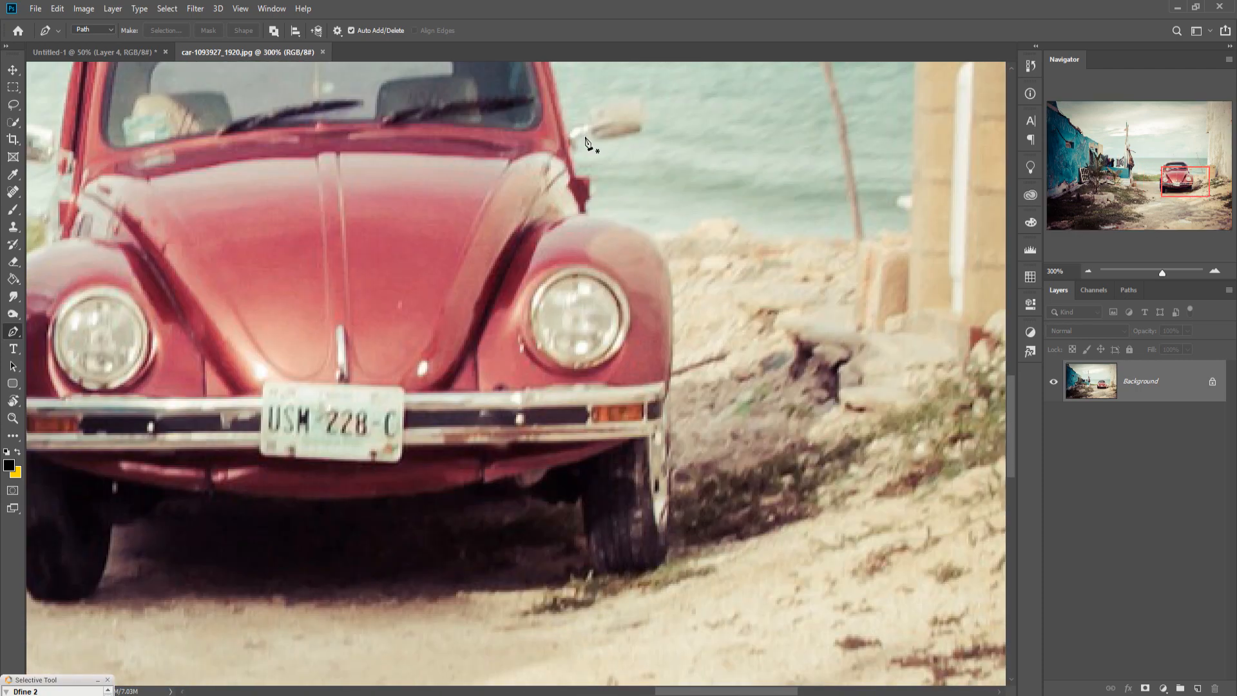
pyautogui.click(572, 174)
pyautogui.click(585, 209)
pyautogui.click(595, 218)
pyautogui.click(642, 232)
pyautogui.click(667, 262)
pyautogui.click(671, 354)
pyautogui.click(670, 489)
pyautogui.click(665, 556)
pyautogui.click(651, 567)
pyautogui.click(600, 572)
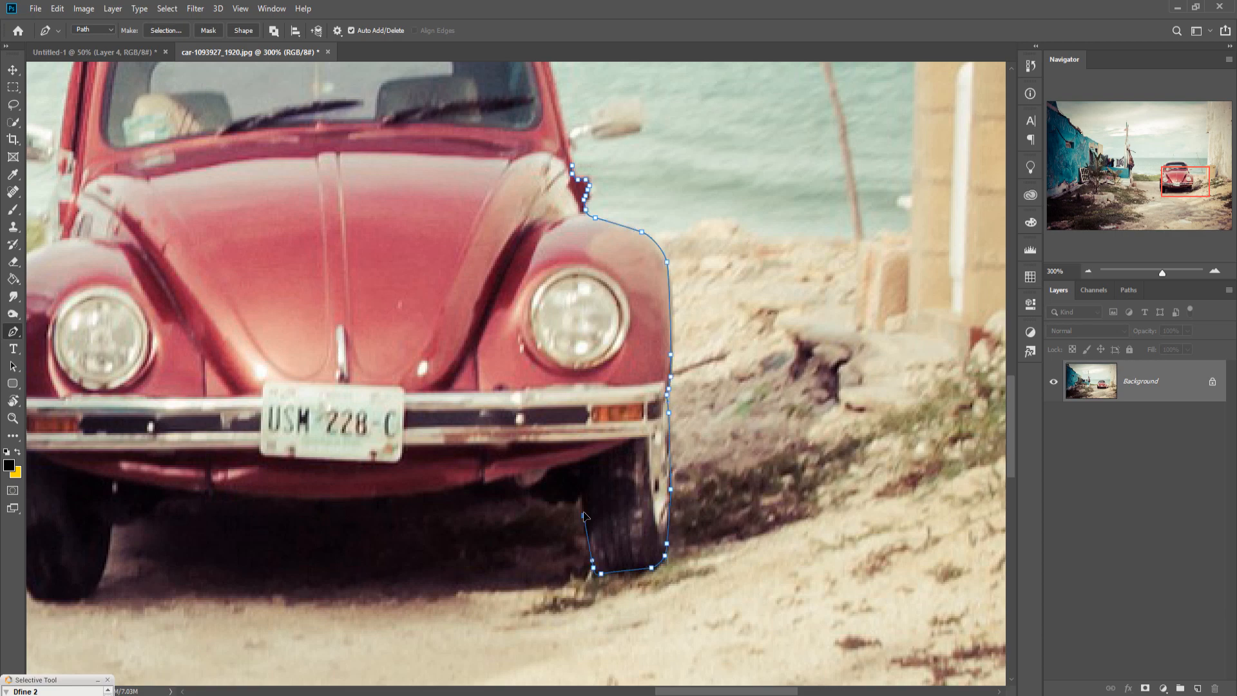
# Continue the path along the car's underside and around the bottom of its left front tyre.
pyautogui.click(581, 498)
pyautogui.click(473, 497)
pyautogui.click(321, 509)
pyautogui.click(195, 516)
pyautogui.click(111, 544)
pyautogui.click(50, 600)
pyautogui.moveTo(58, 599); pyautogui.dragTo(450, 681)
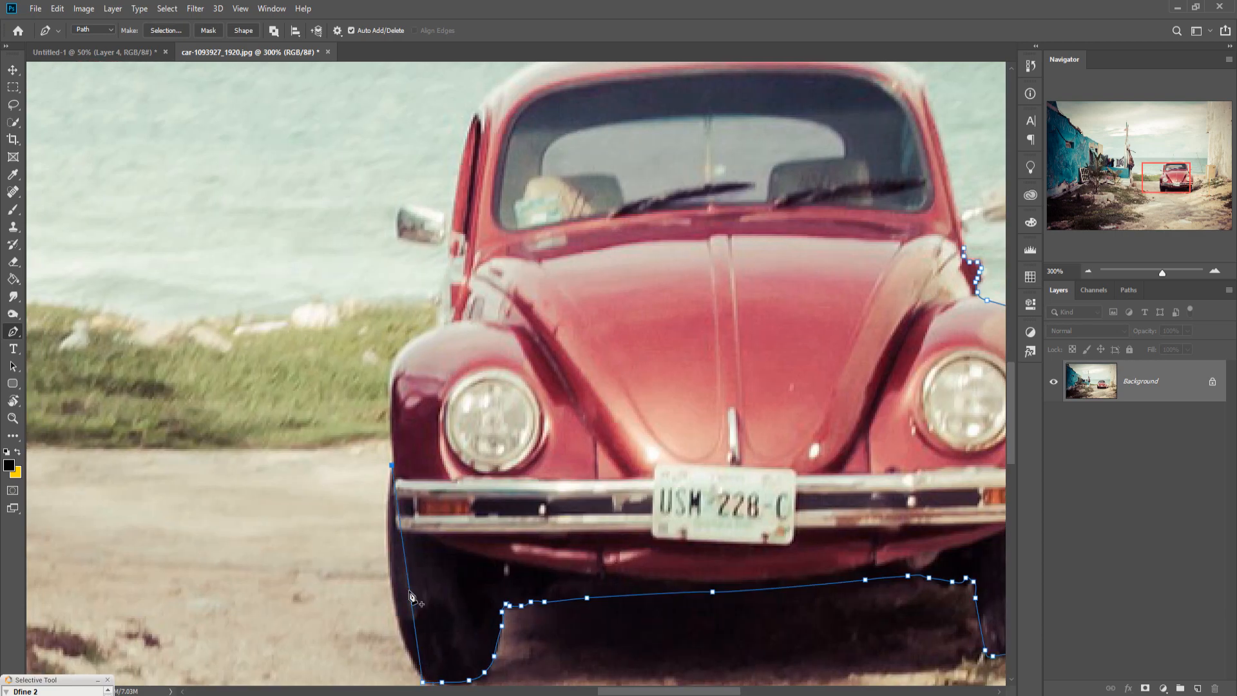
# Continue the path up the car's left tyre and fender to the base of the door pillar, leaving out the mirror.
pyautogui.click(394, 595)
pyautogui.click(392, 465)
pyautogui.click(396, 360)
pyautogui.click(438, 324)
pyautogui.click(387, 437)
pyautogui.hotkey('ctrl', 'z')
pyautogui.moveTo(389, 416); pyautogui.dragTo(392, 416)
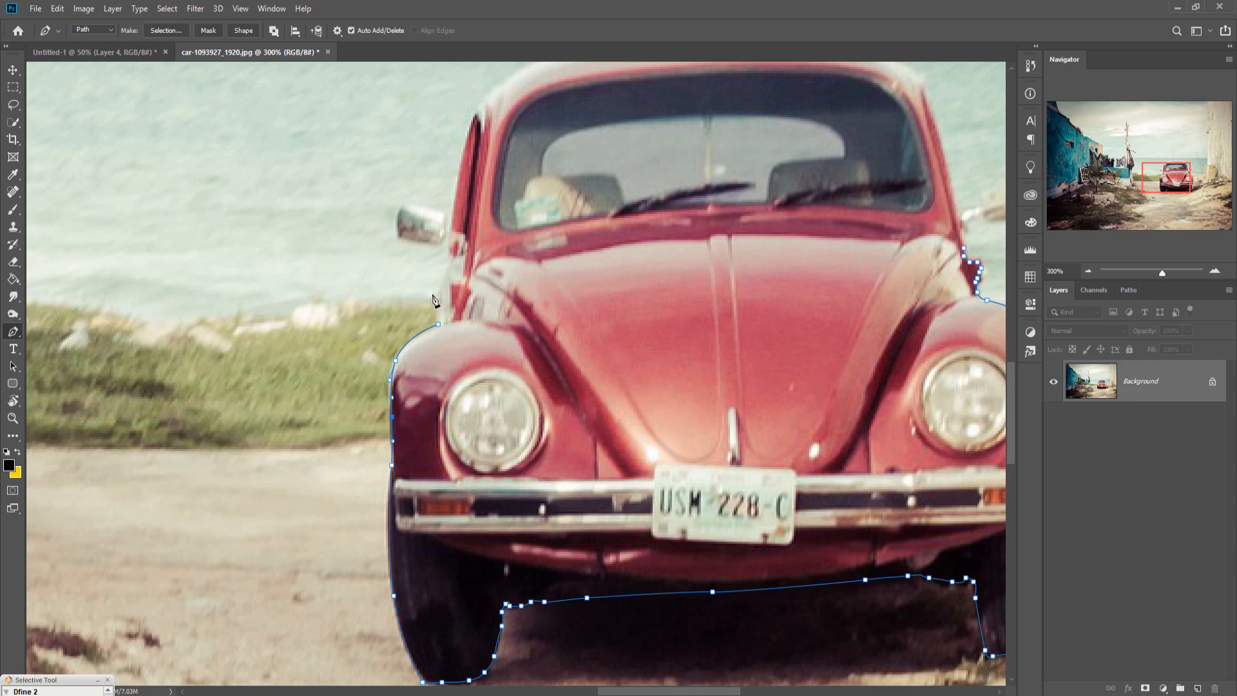
pyautogui.click(438, 292)
pyautogui.click(444, 276)
pyautogui.click(448, 248)
# Trace the path up the left pillar, over the roof and down the right pillar, closing it at its starting point.
pyautogui.click(489, 96)
pyautogui.moveTo(474, 150); pyautogui.dragTo(459, 139)
pyautogui.moveTo(547, 193); pyautogui.dragTo(508, 336)
pyautogui.click(509, 201)
pyautogui.click(607, 181)
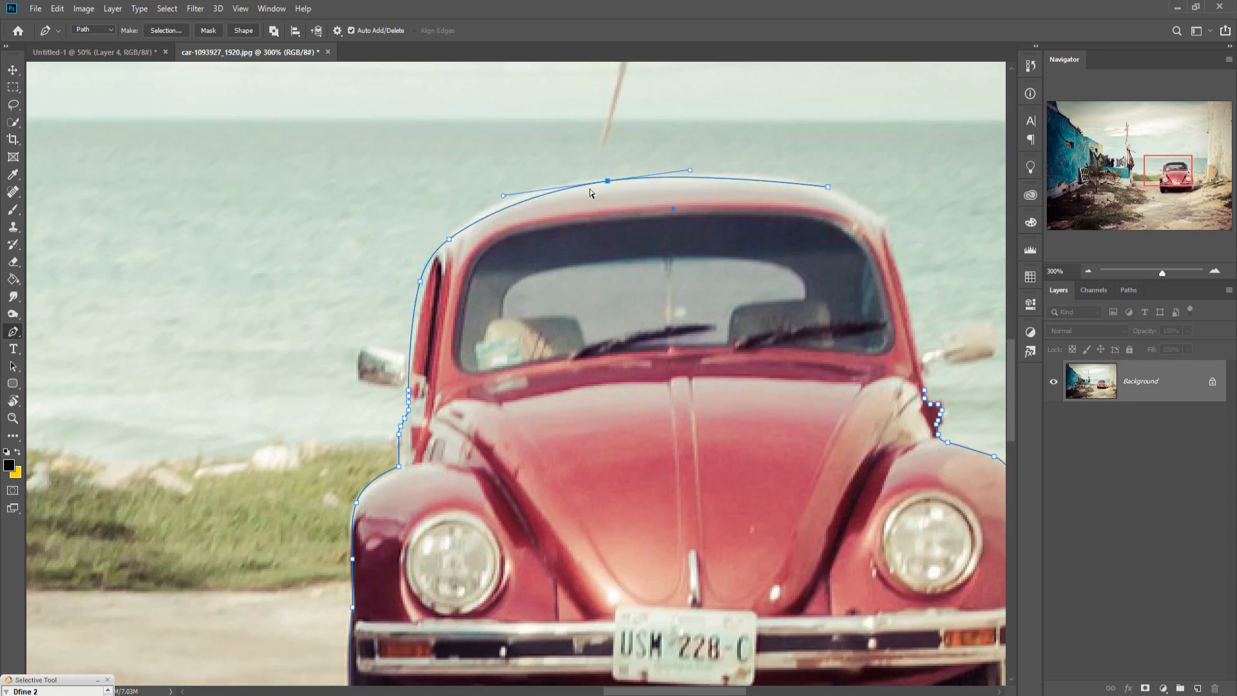
pyautogui.click(762, 176)
pyautogui.click(828, 187)
pyautogui.click(853, 204)
pyautogui.click(876, 219)
pyautogui.click(891, 255)
pyautogui.click(911, 333)
pyautogui.click(916, 365)
pyautogui.click(925, 390)
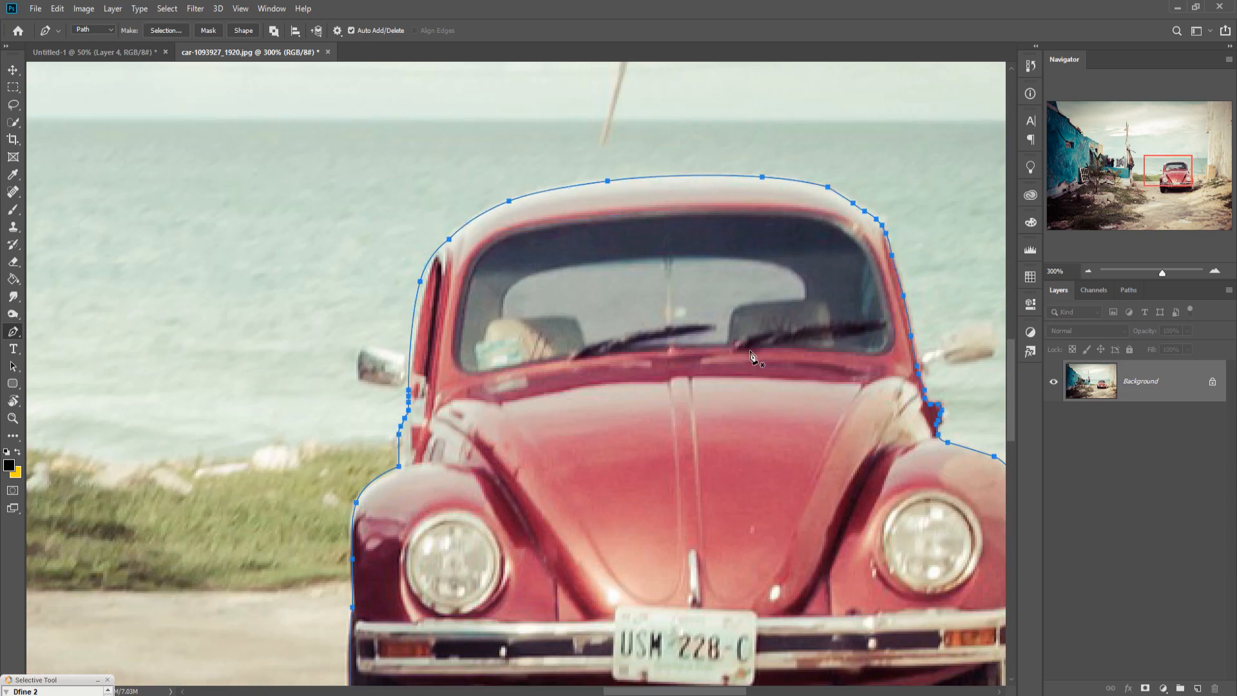
# Convert the closed car path into a new anti-aliased selection with a 0-pixel feather.
pyautogui.rightClick(750, 349)
pyautogui.click(788, 400)
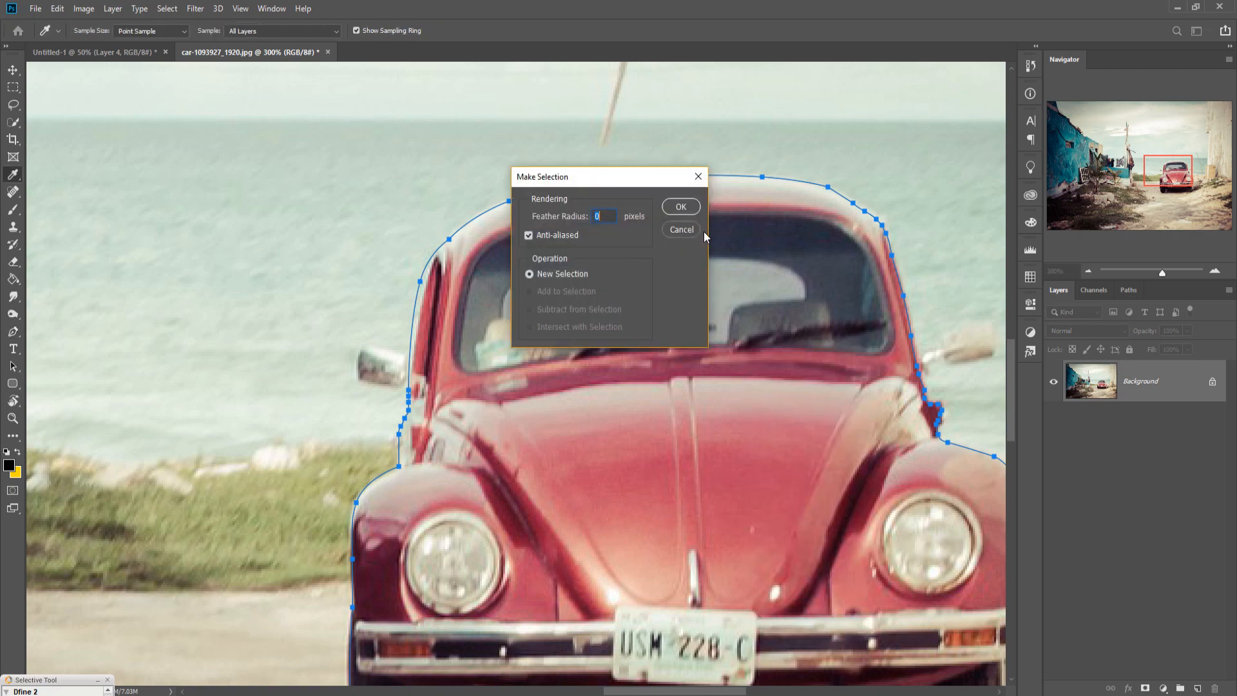
pyautogui.click(677, 207)
# Bring the selected car into the square composite as a new layer beneath the person and minimize the car photo.
pyautogui.click(12, 69)
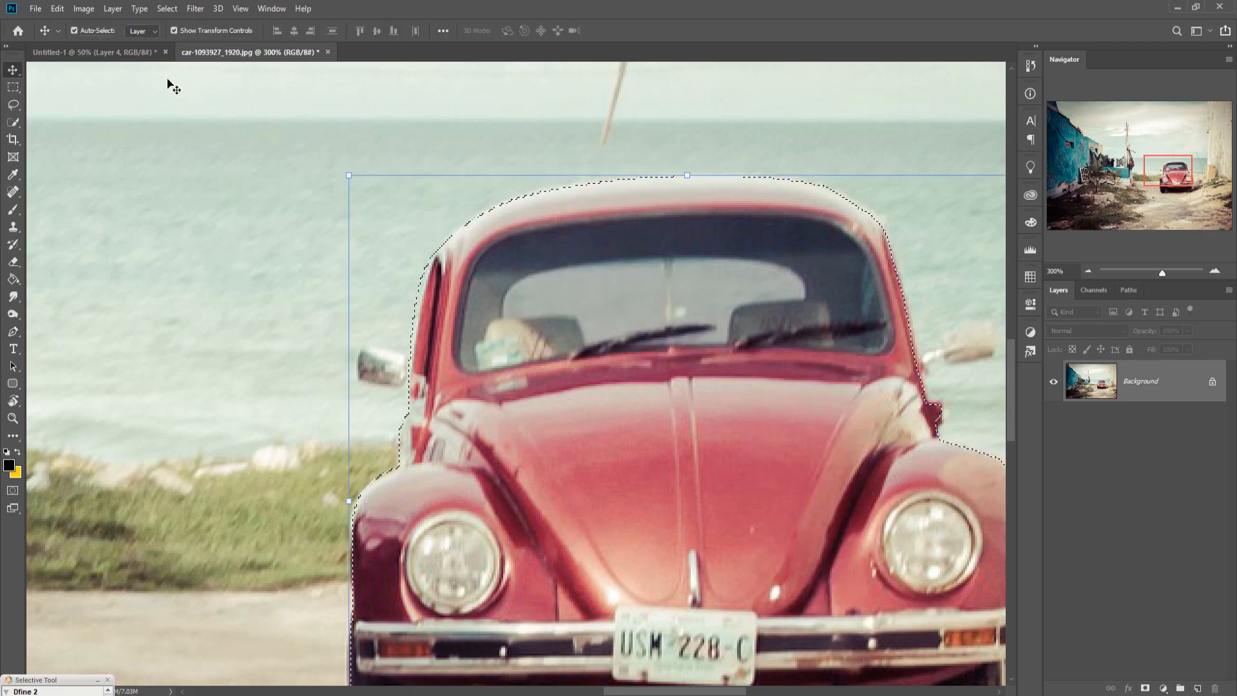
pyautogui.moveTo(248, 56); pyautogui.dragTo(457, 80)
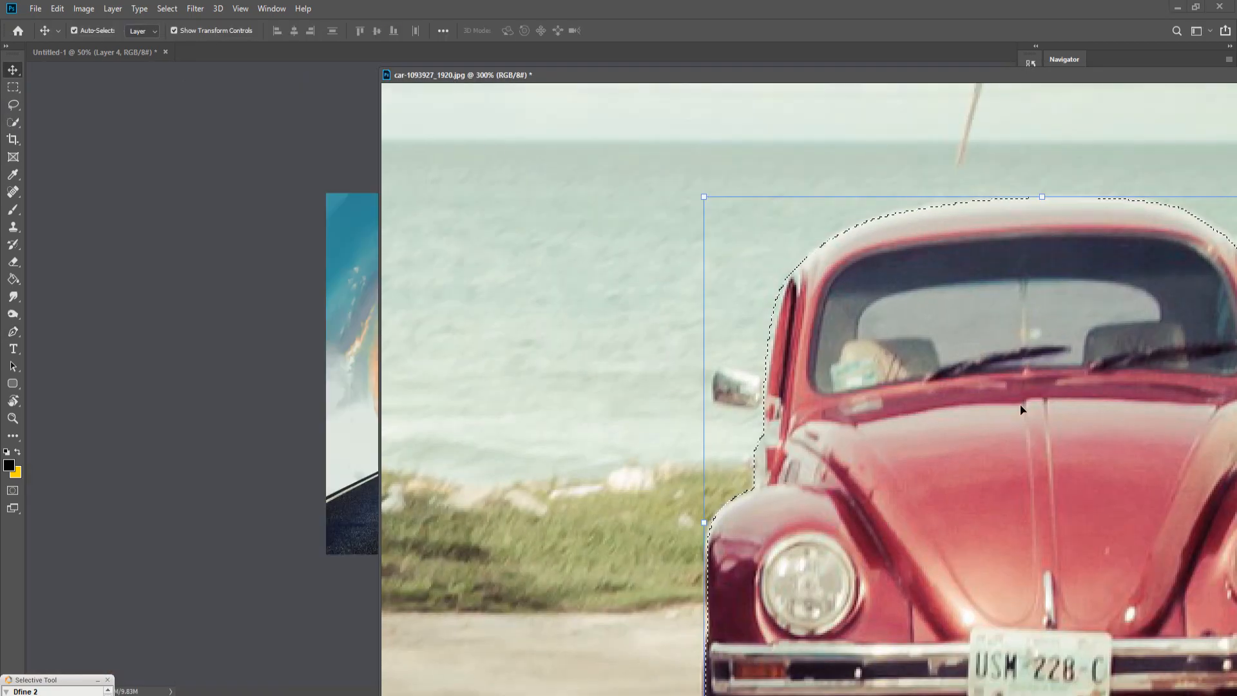
pyautogui.moveTo(716, 73); pyautogui.dragTo(819, 72)
pyautogui.moveTo(1001, 411); pyautogui.dragTo(419, 358)
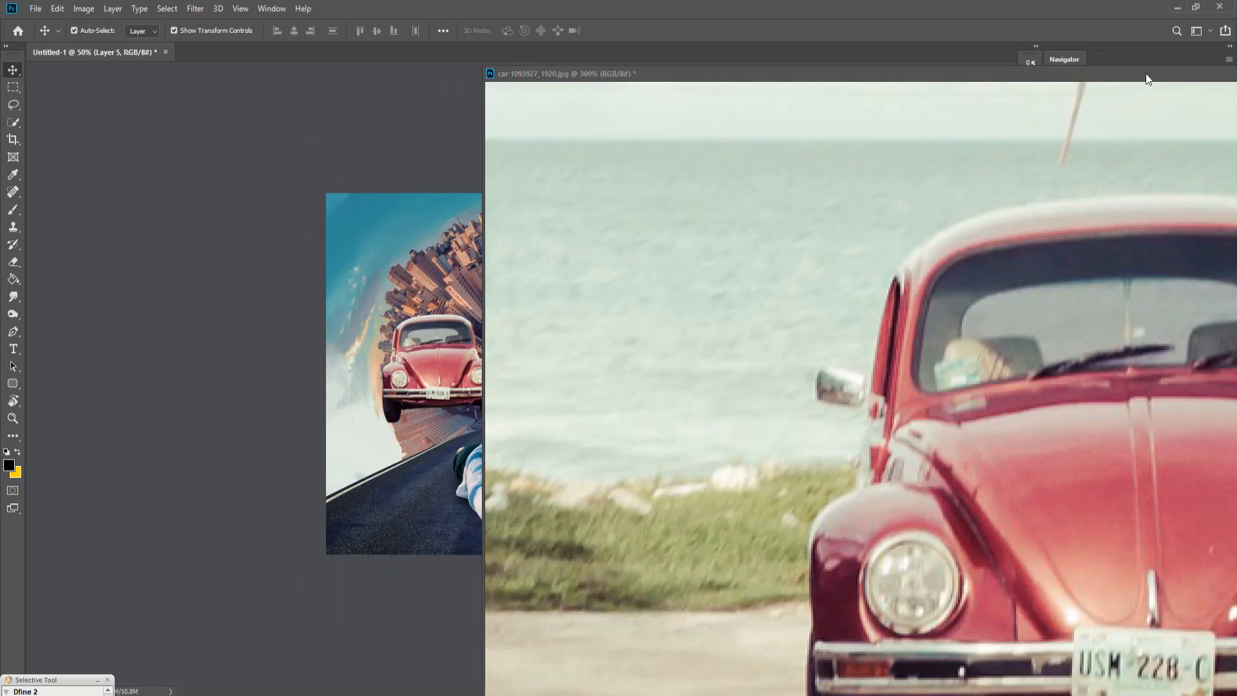
pyautogui.moveTo(1145, 74); pyautogui.dragTo(547, 464)
pyautogui.click(805, 465)
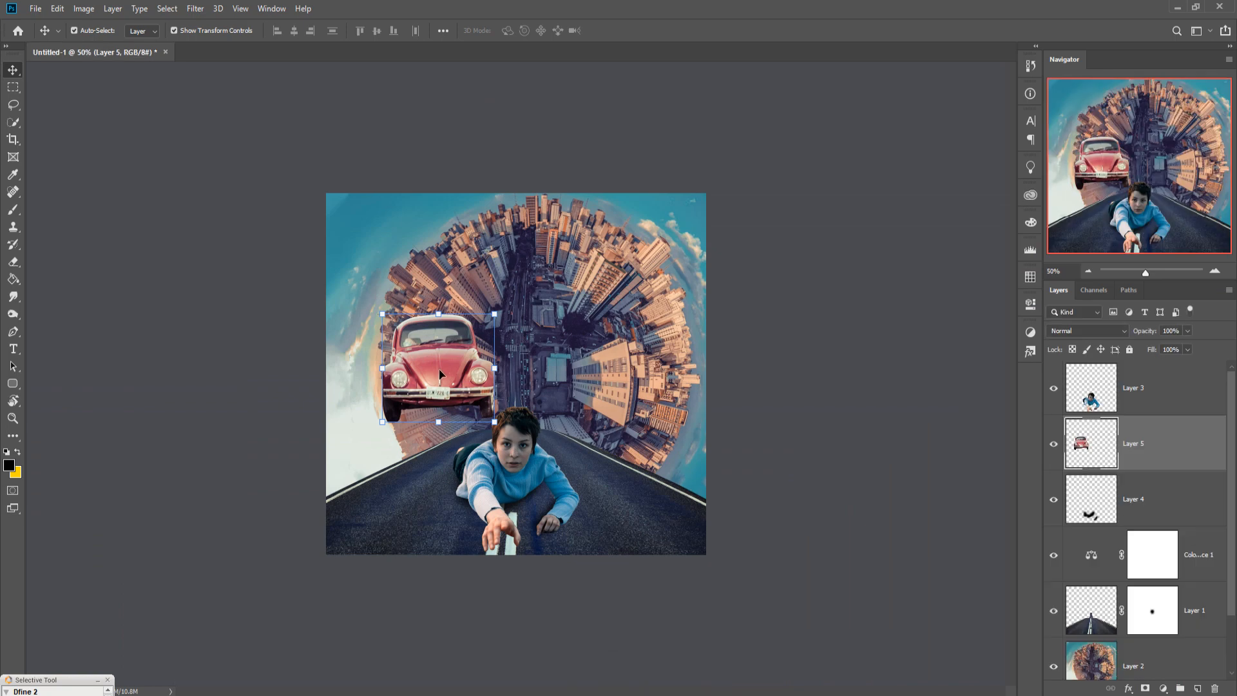
# Scale the car to about 48.92%, rotate it about 1.18°, and place it on the road behind the person's right side.
pyautogui.moveTo(489, 335); pyautogui.dragTo(611, 416)
pyautogui.moveTo(572, 467); pyautogui.dragTo(581, 463)
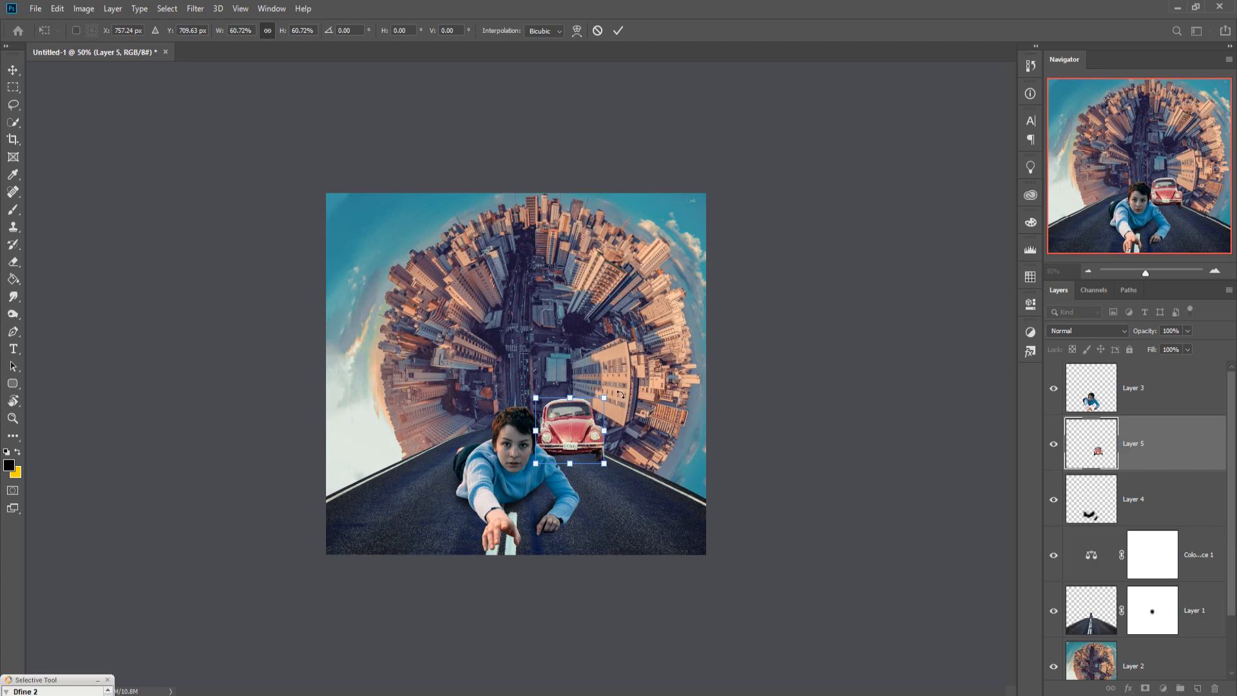
pyautogui.moveTo(621, 394); pyautogui.dragTo(594, 429)
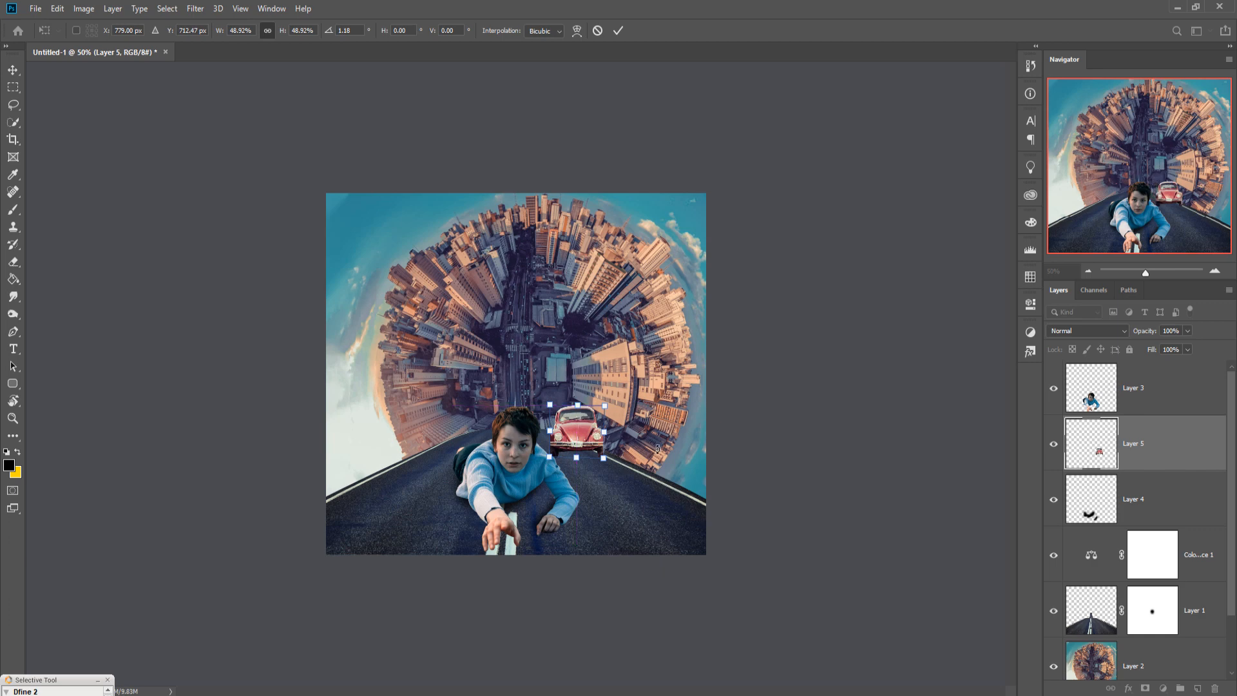
pyautogui.click(618, 30)
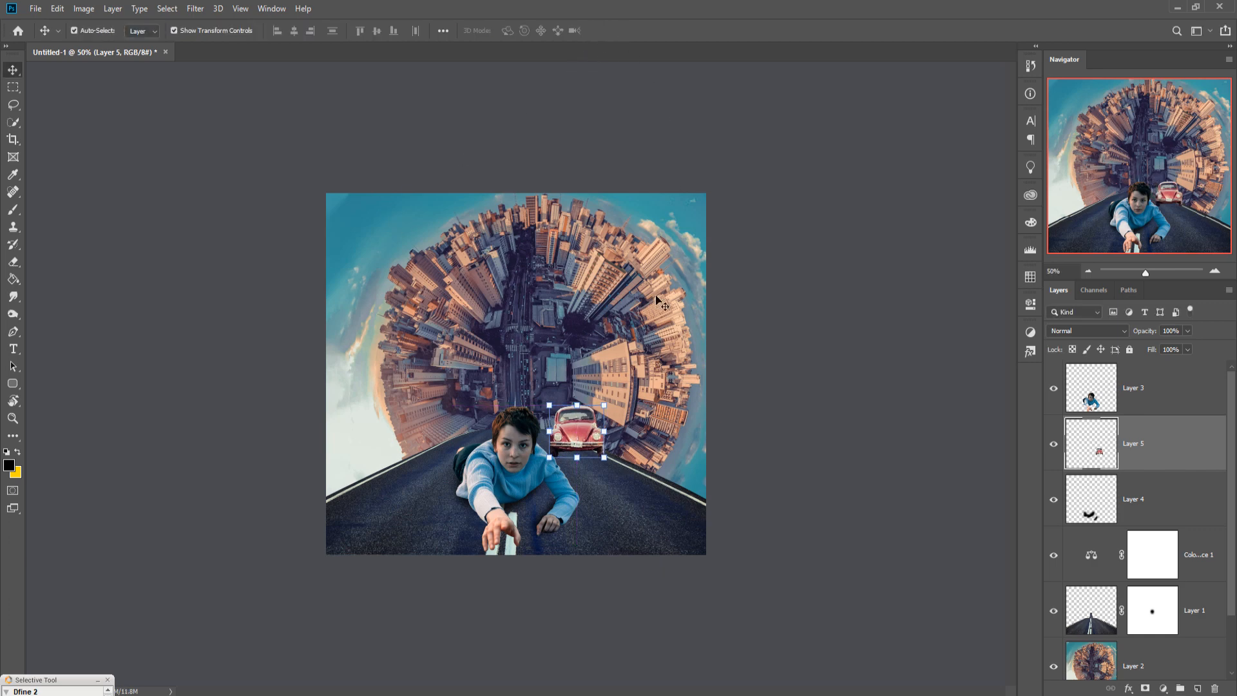
# Outline the glass area inside the car's windshield with the Lasso tool, delete it to show the city behind, and deselect.
pyautogui.click(16, 105)
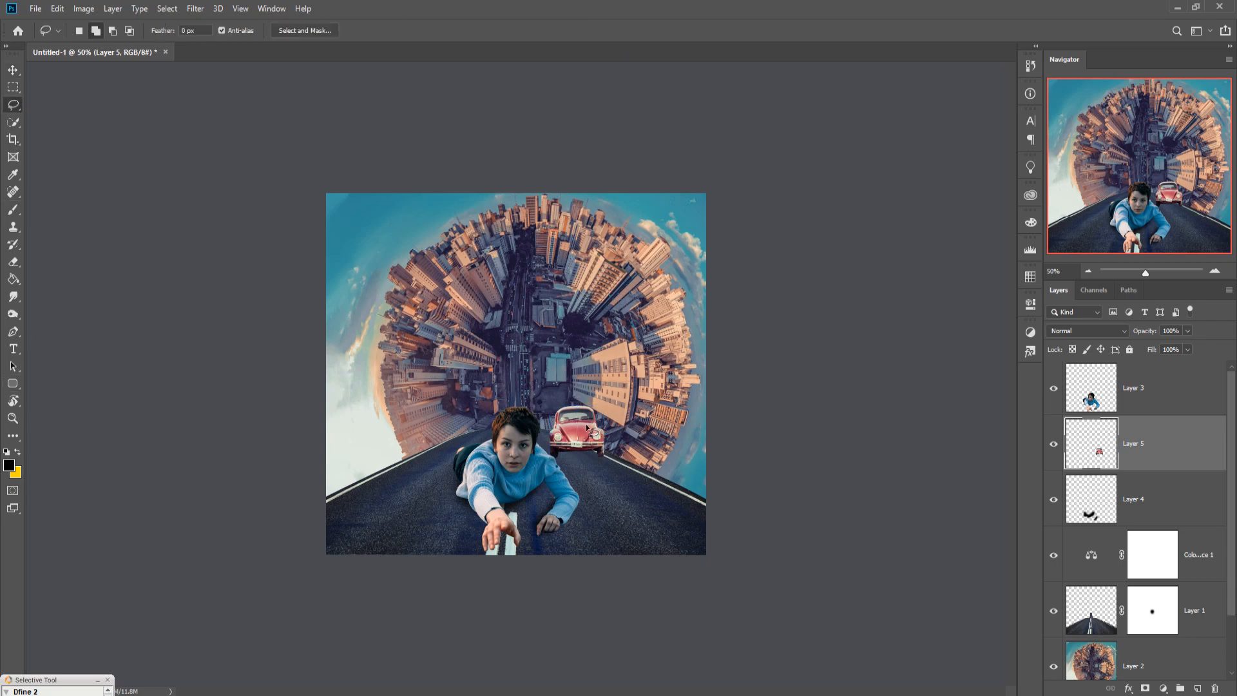
pyautogui.hotkey('ctrl', '+')
pyautogui.hotkey('ctrl', '+')
pyautogui.hotkey('ctrl', '+')
pyautogui.hotkey('ctrl', '+')
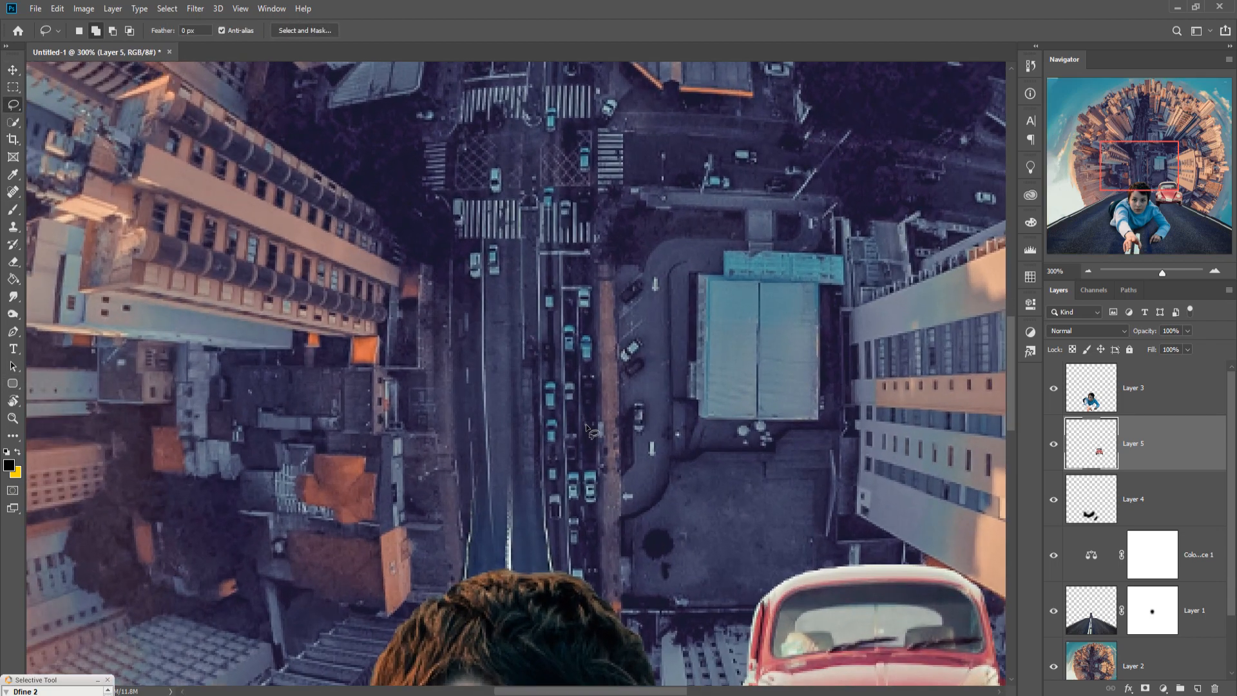
pyautogui.moveTo(699, 484); pyautogui.dragTo(213, 255)
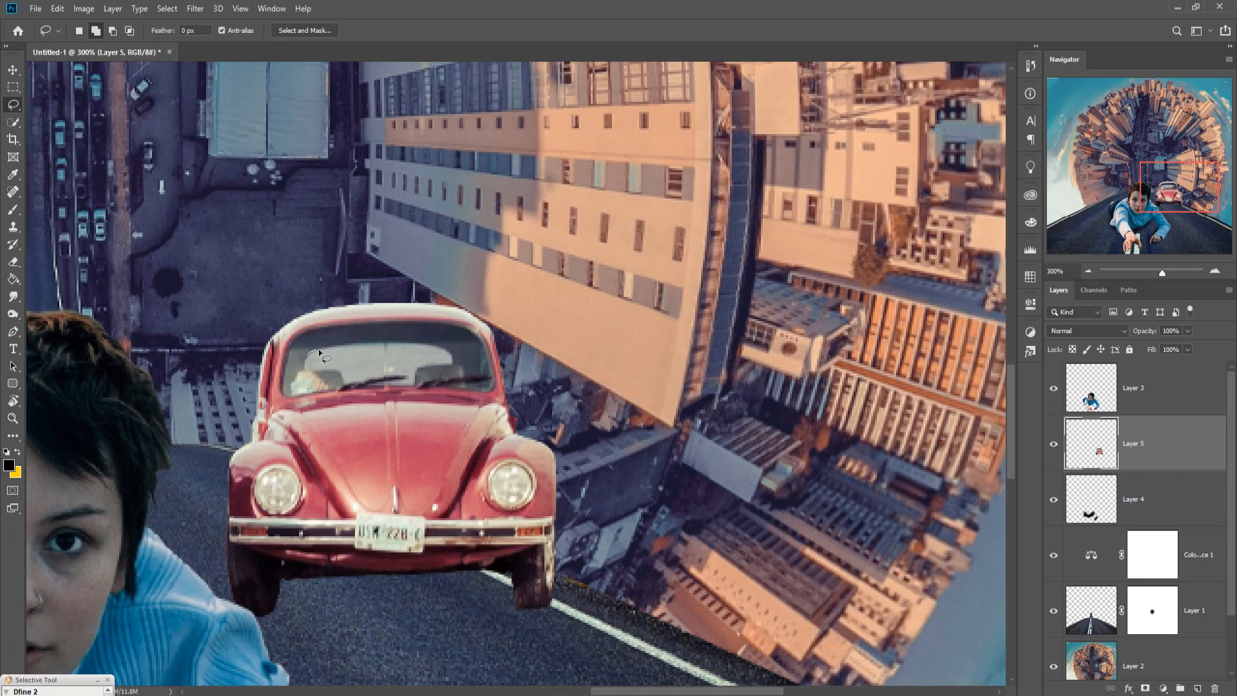
pyautogui.moveTo(361, 345)
pyautogui.mouseDown()
pyautogui.moveTo(439, 345)
pyautogui.moveTo(454, 362)
pyautogui.moveTo(409, 386)
pyautogui.moveTo(345, 387)
pyautogui.moveTo(310, 361)
pyautogui.mouseUp()
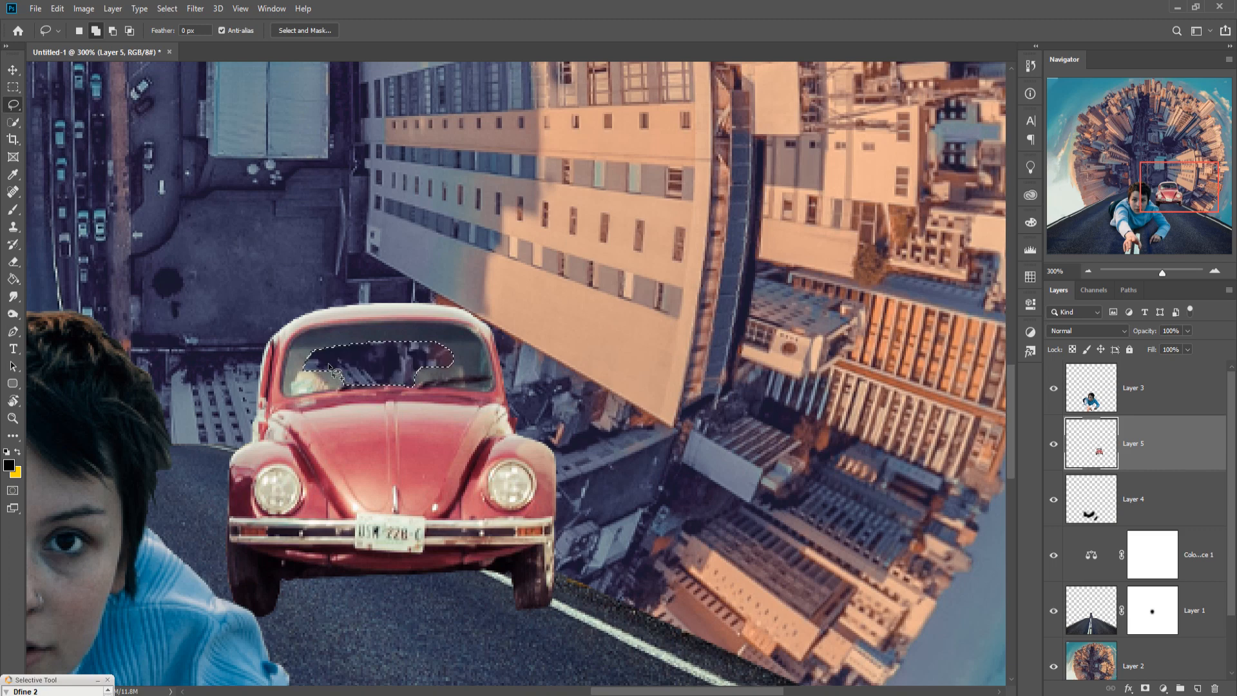
pyautogui.click(165, 9)
pyautogui.click(171, 36)
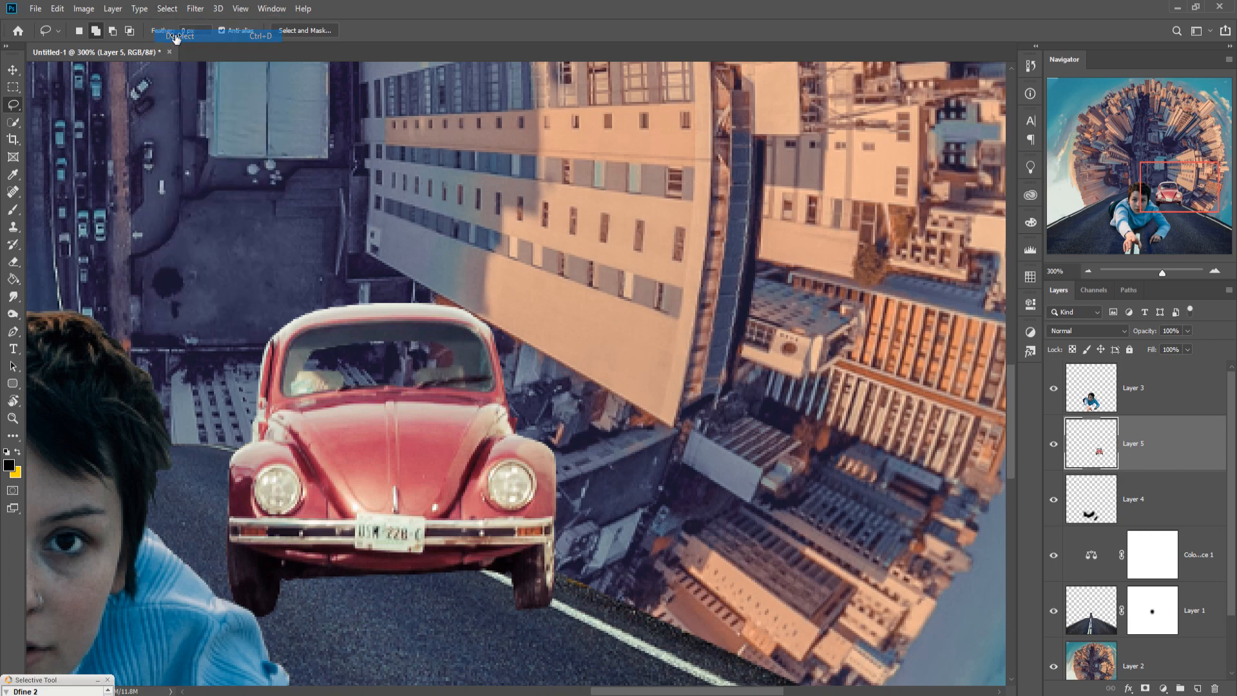
# Add a new layer directly beneath the car layer and paint one soft black dab on the road under the car.
pyautogui.click(12, 69)
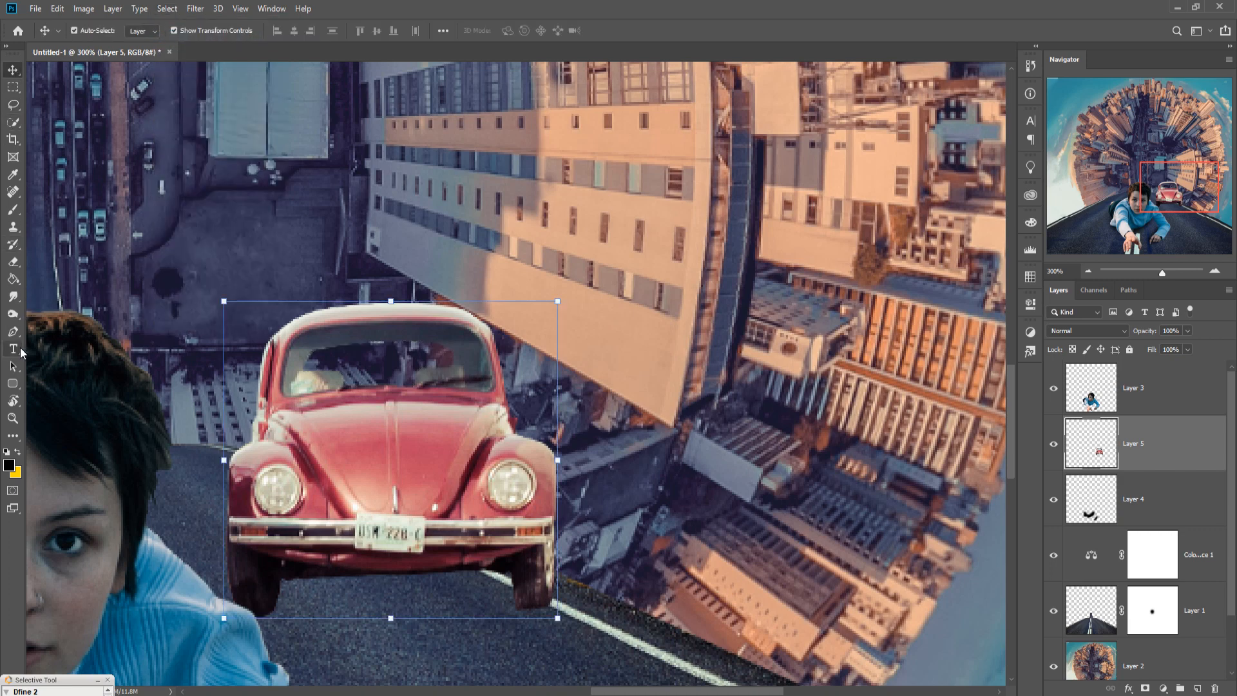
pyautogui.click(13, 212)
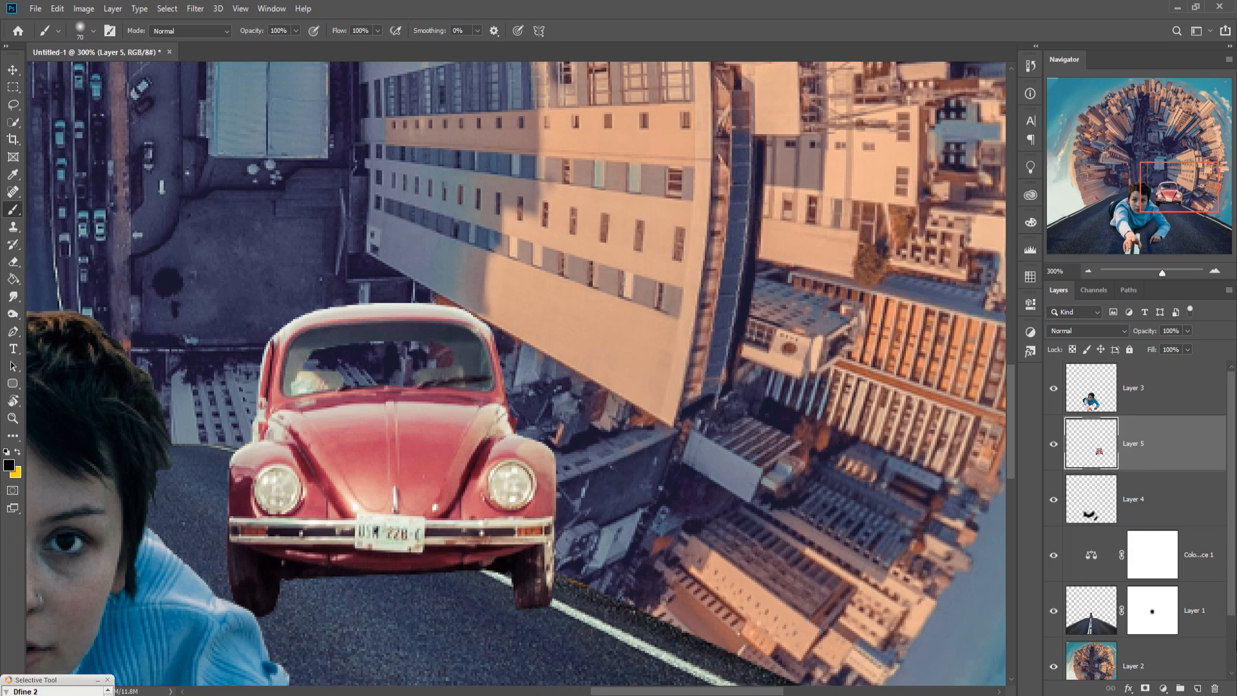
pyautogui.click(1198, 688)
pyautogui.moveTo(1182, 460); pyautogui.dragTo(1175, 514)
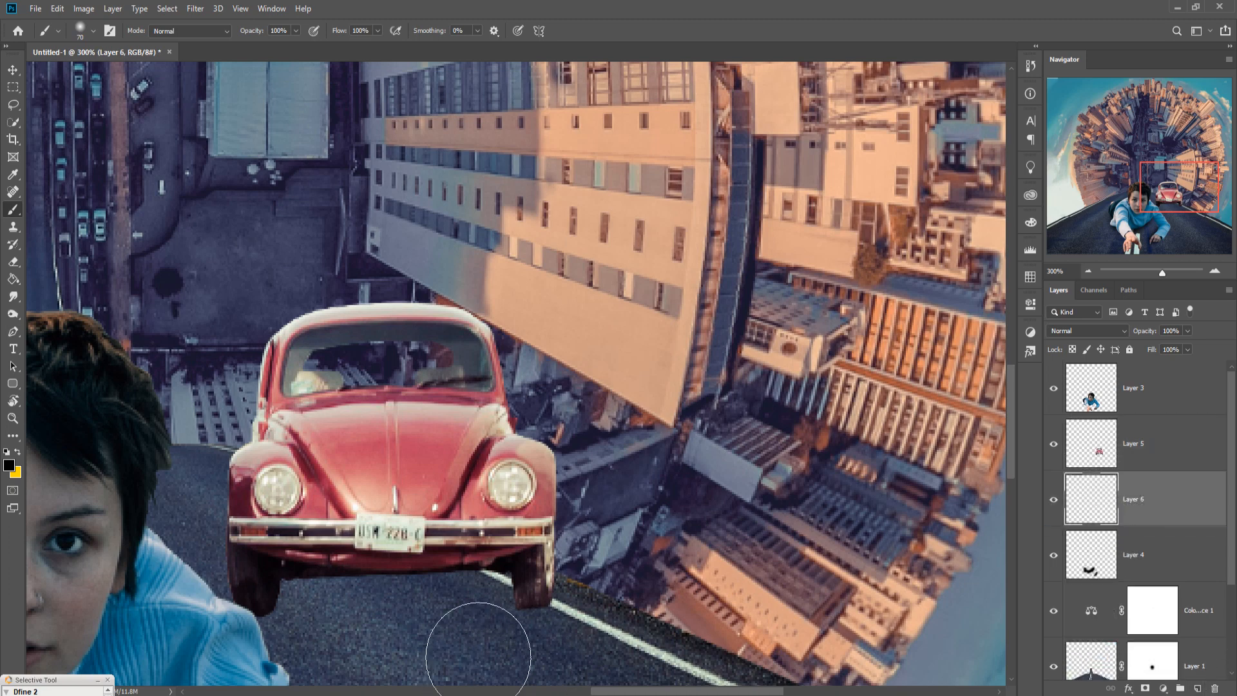
pyautogui.click(424, 601)
# Stretch the black shadow dab horizontally to 525.23% width while keeping its height at 100%.
pyautogui.click(10, 71)
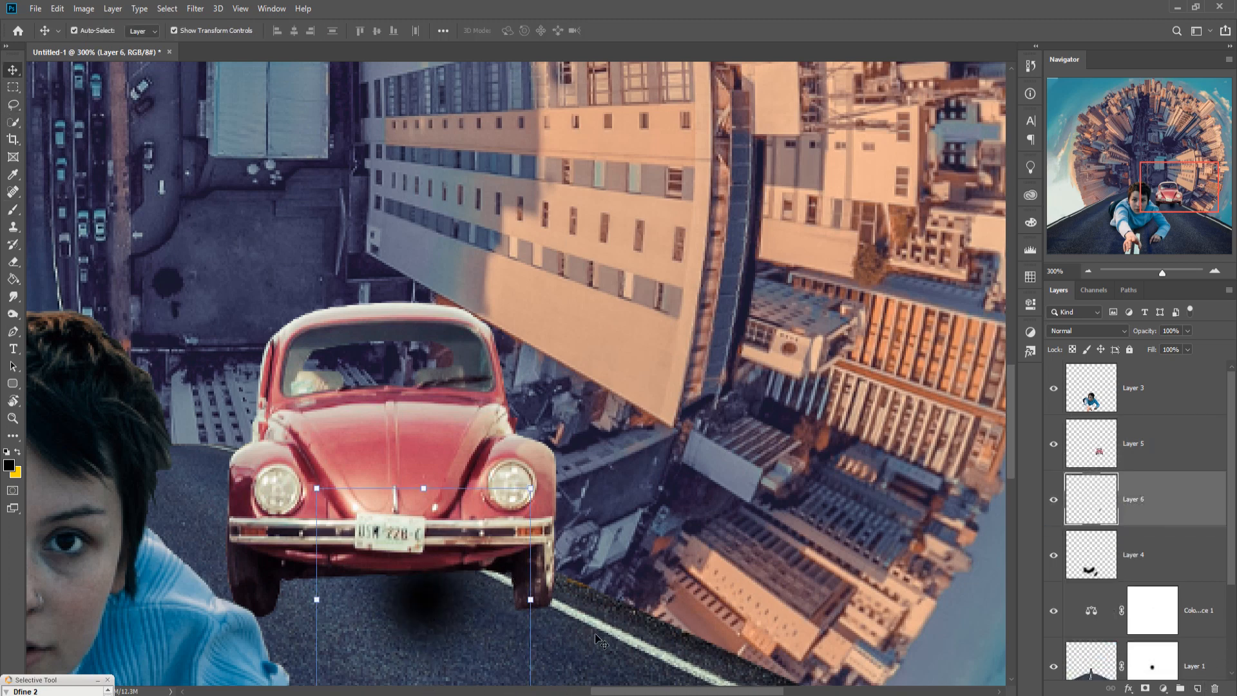
pyautogui.moveTo(539, 610); pyautogui.dragTo(966, 588)
pyautogui.moveTo(507, 604)
pyautogui.mouseDown()
pyautogui.moveTo(29, 612)
pyautogui.moveTo(64, 614)
pyautogui.mouseUp()
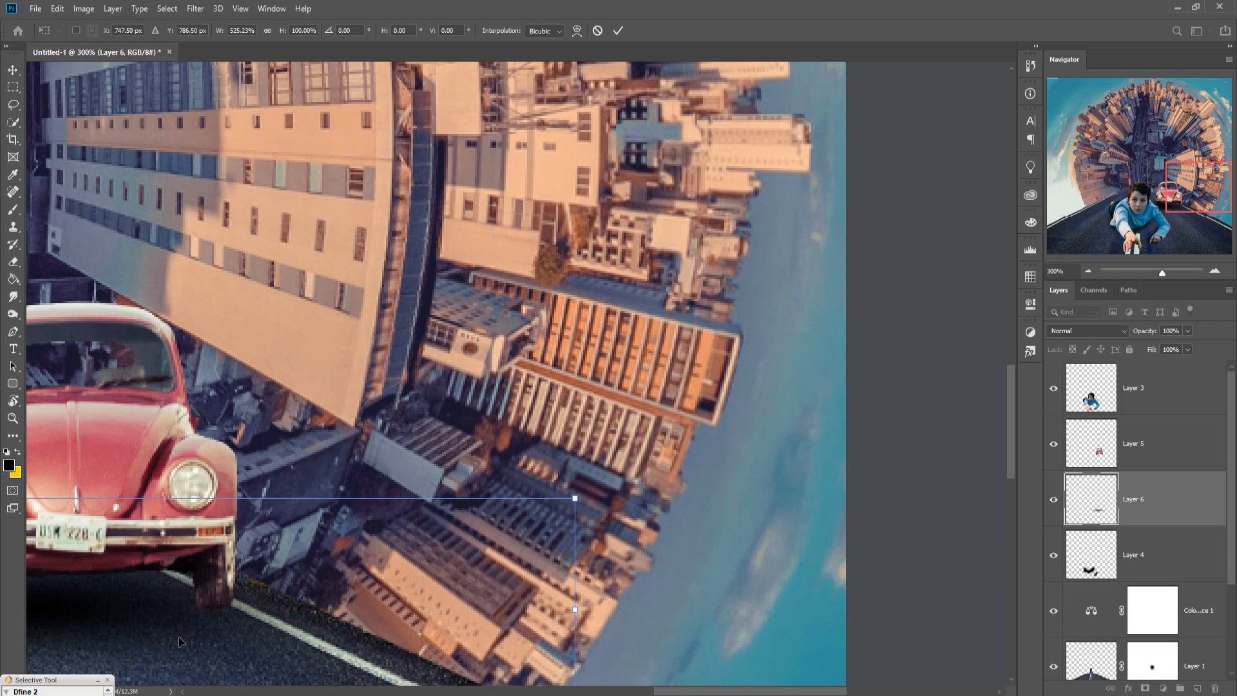
# Position the stretched shadow under the car at X 773.50 px, Y 783.50 px and apply the transform.
pyautogui.hotkey('ctrl', '-')
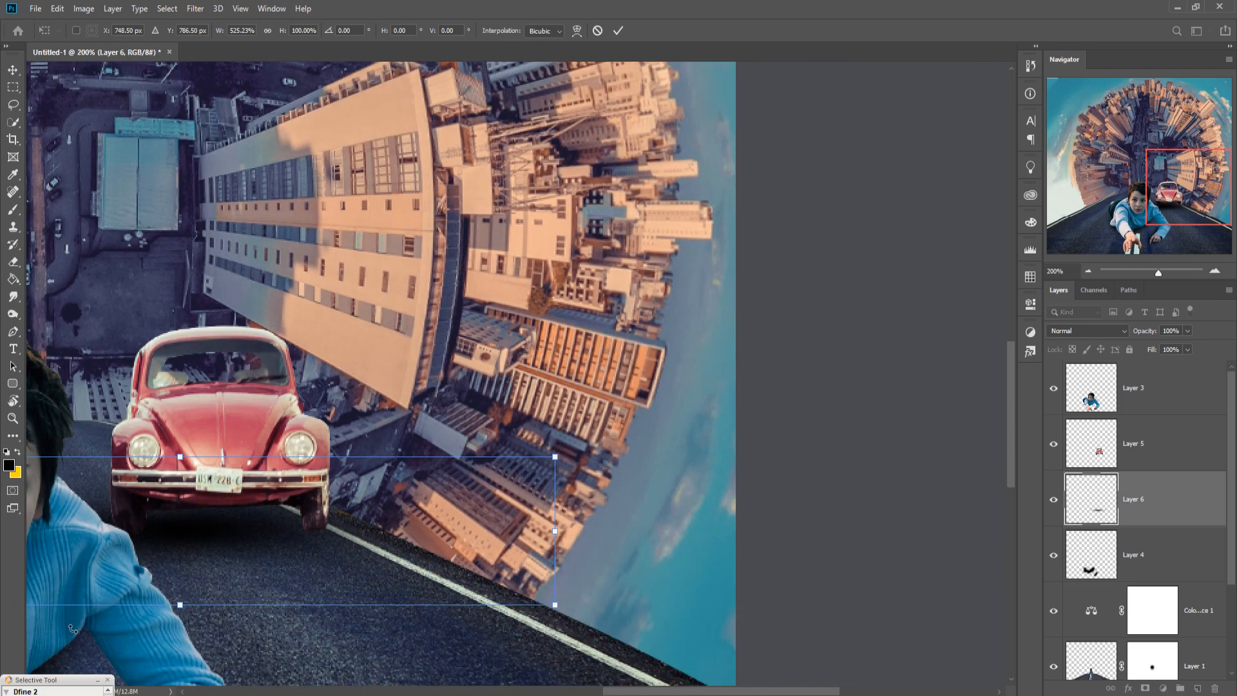
pyautogui.press('Right')
pyautogui.press('Right')
pyautogui.press('Right')
pyautogui.press('Right')
pyautogui.press('Right')
pyautogui.press('Right')
pyautogui.press('Right')
pyautogui.press('Right')
pyautogui.press('Right')
pyautogui.press('Right')
pyautogui.press('Right')
pyautogui.press('Right')
pyautogui.press('Right')
pyautogui.press('Right')
pyautogui.press('Right')
pyautogui.press('Right')
pyautogui.press('Right')
pyautogui.press('Right')
pyautogui.press('Right')
pyautogui.press('Right')
pyautogui.press('Right')
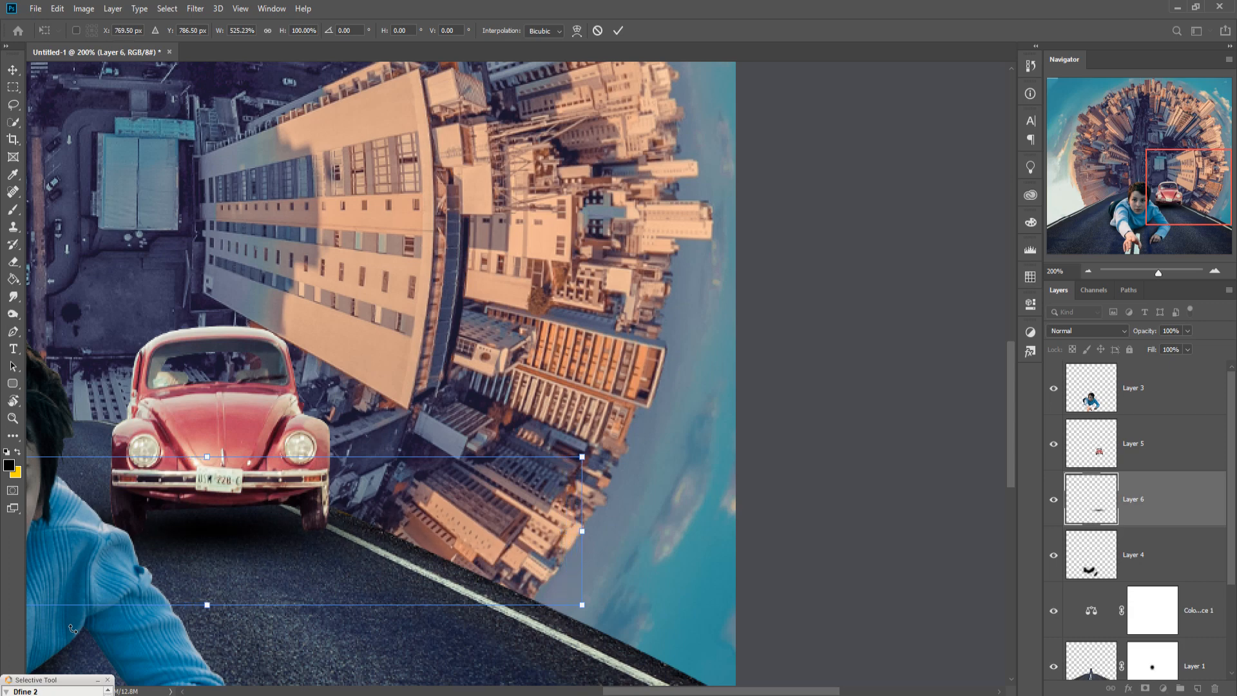
pyautogui.press('Up')
pyautogui.press('Up')
pyautogui.press('Up')
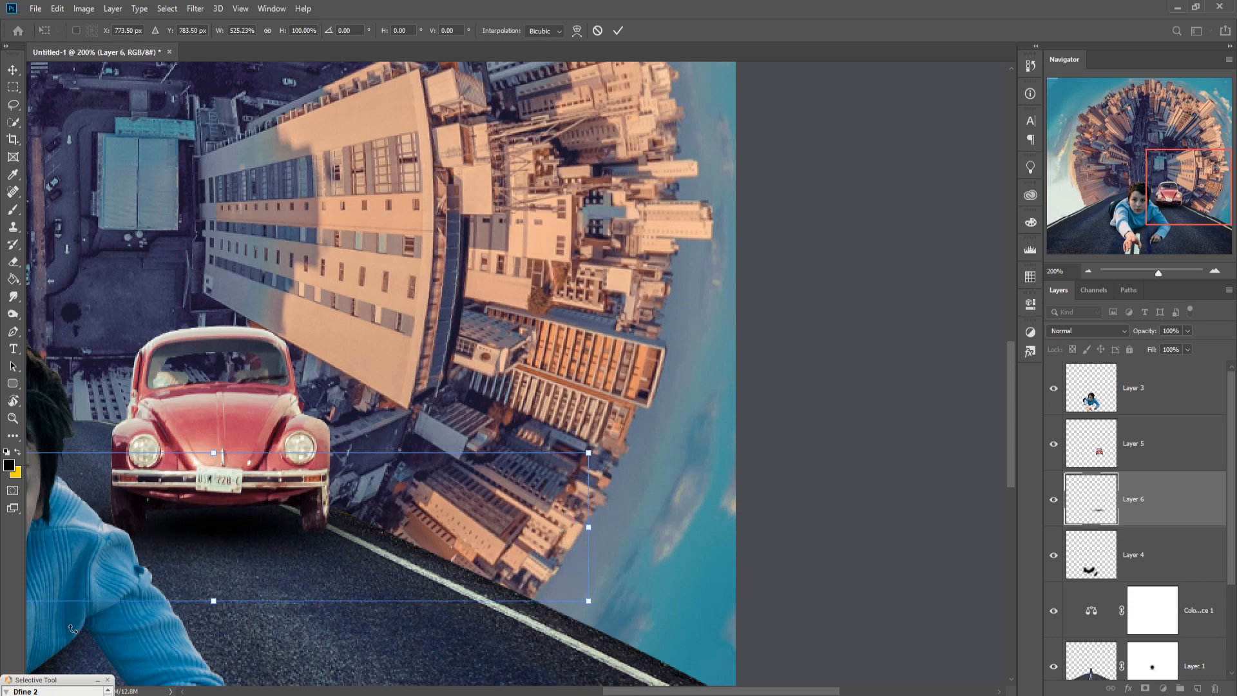
pyautogui.click(618, 30)
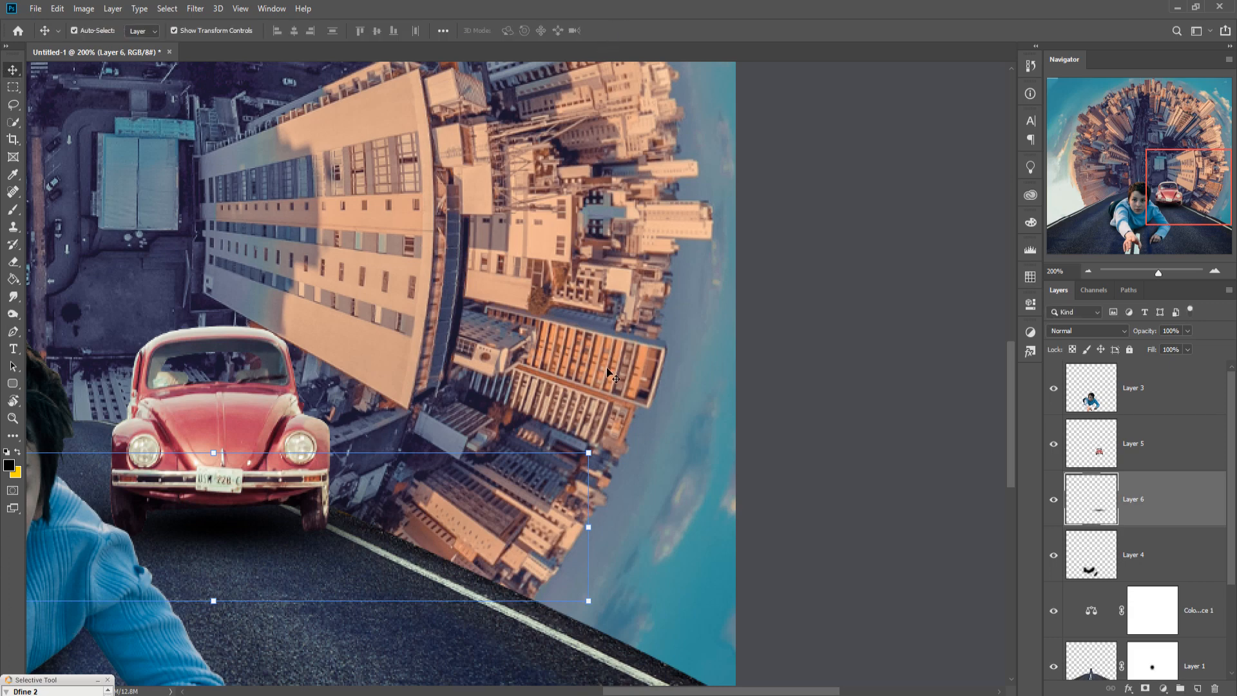
# Apply the Camera Raw Filter to the car layer with Saturation set to +27.
pyautogui.click(1100, 447)
pyautogui.click(195, 8)
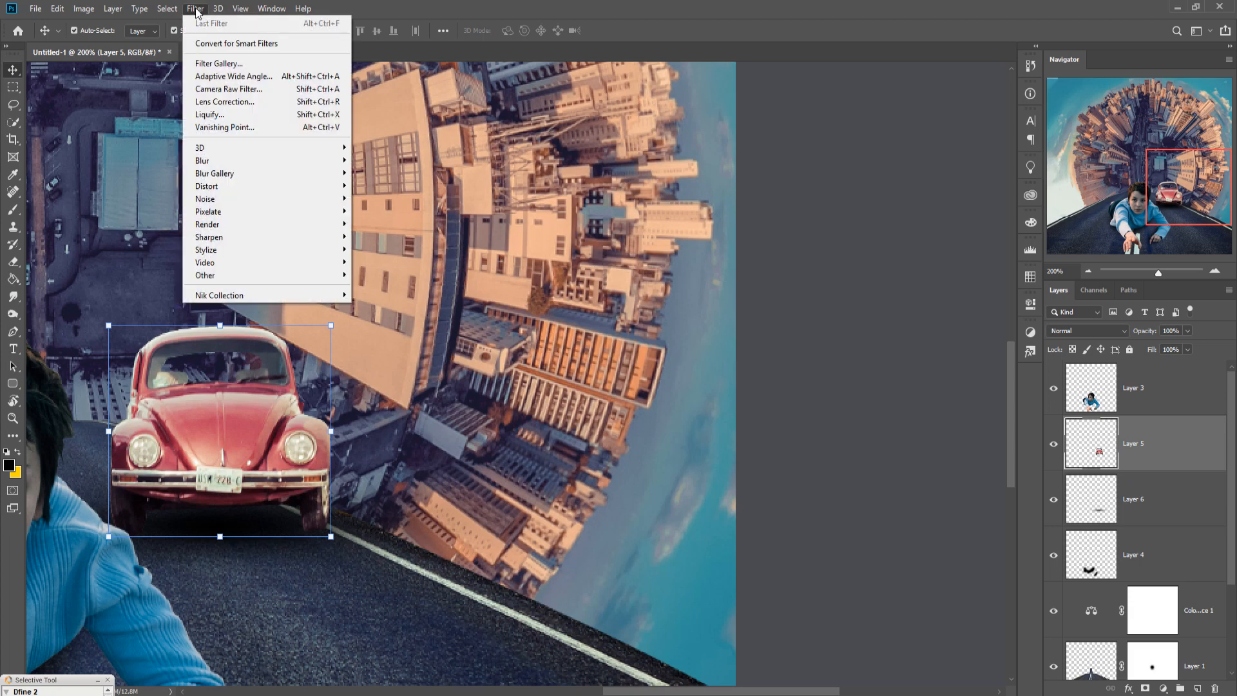
pyautogui.click(228, 89)
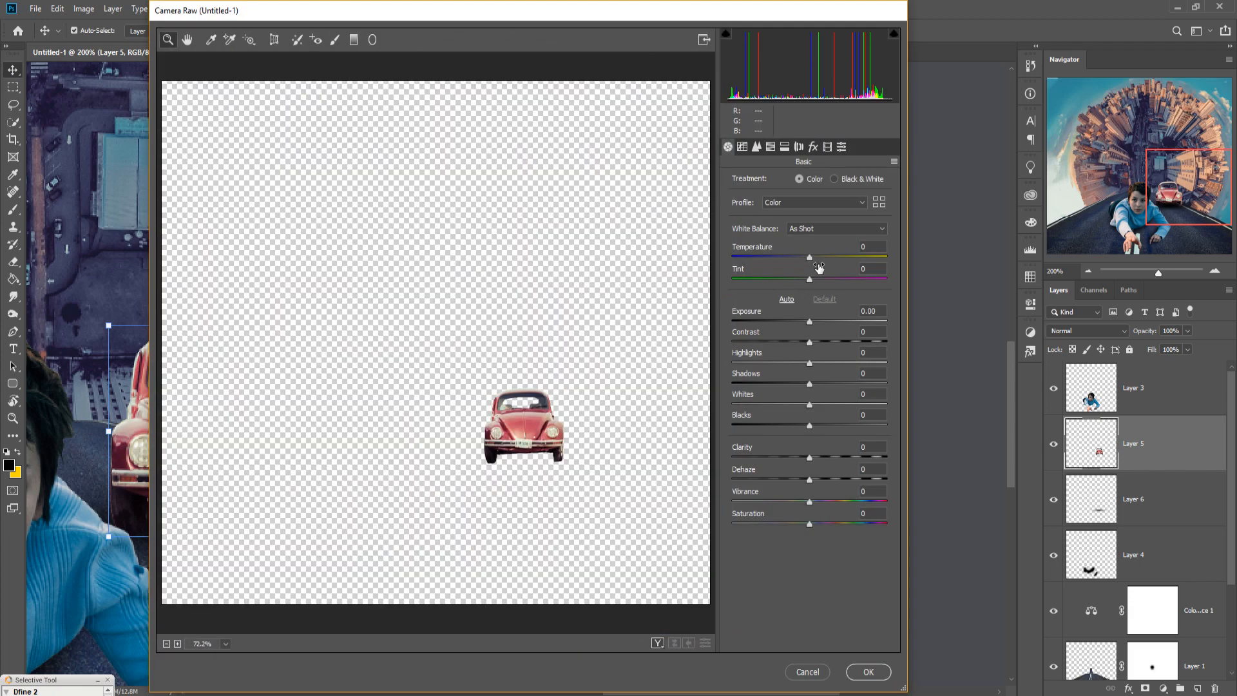
pyautogui.click(785, 149)
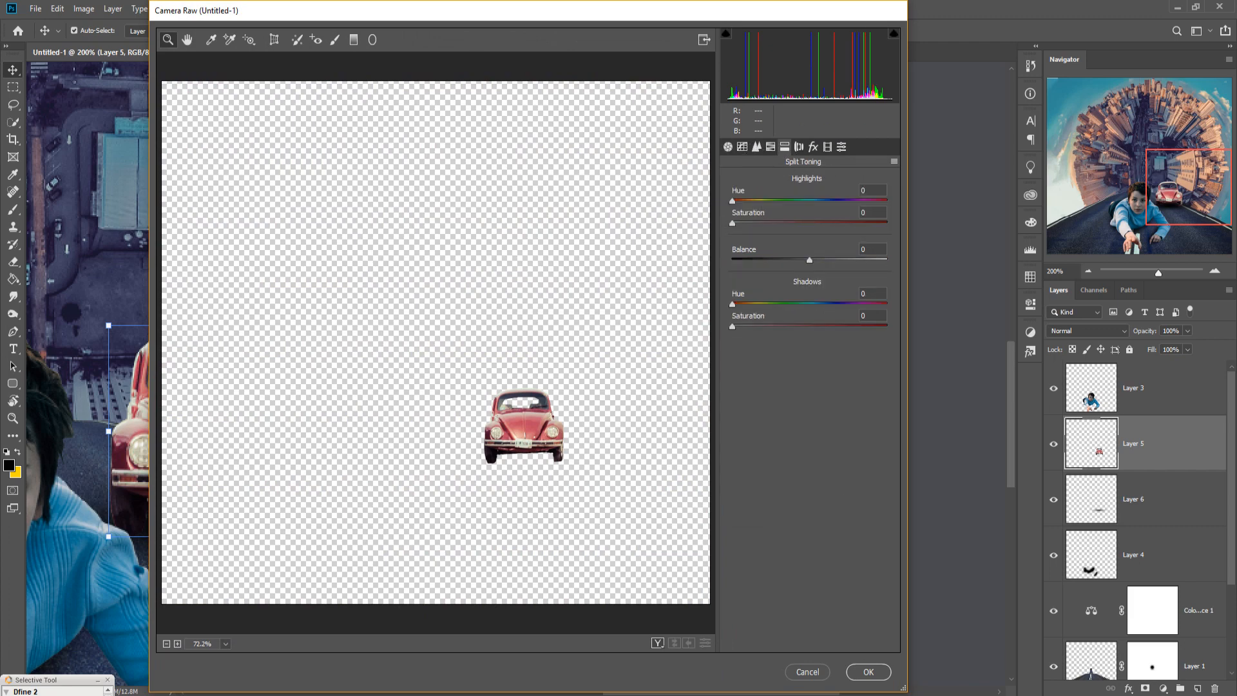
pyautogui.click(727, 147)
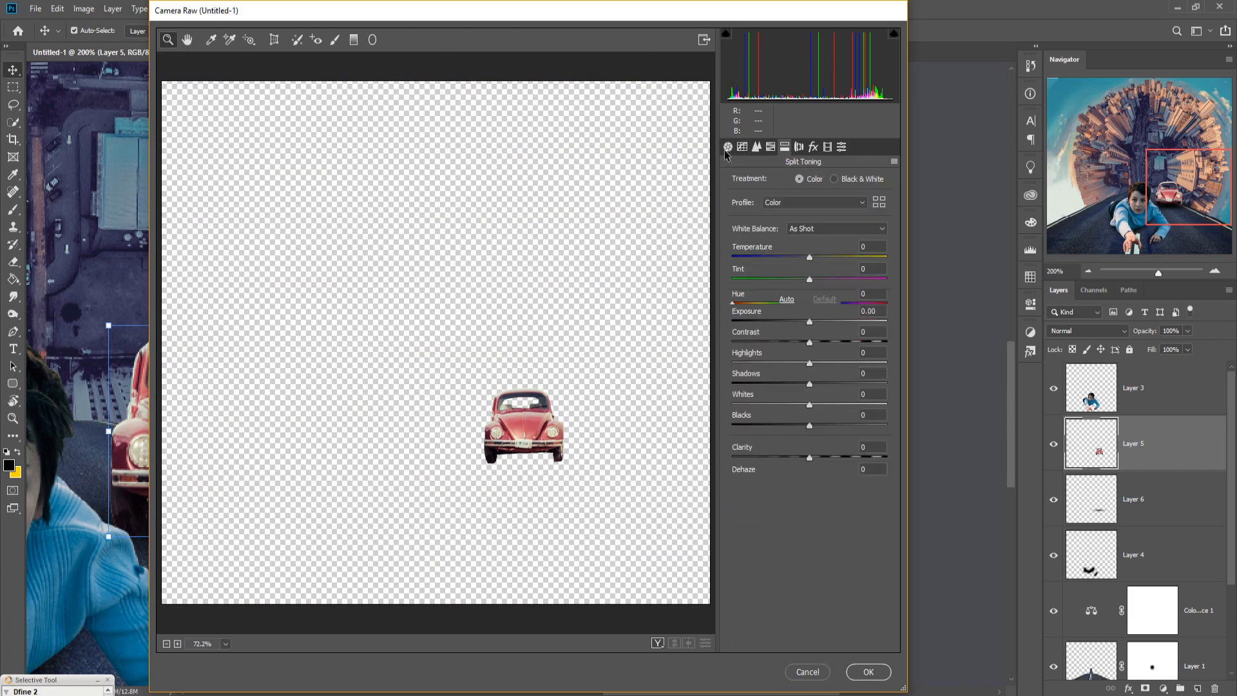
pyautogui.moveTo(810, 523); pyautogui.dragTo(830, 523)
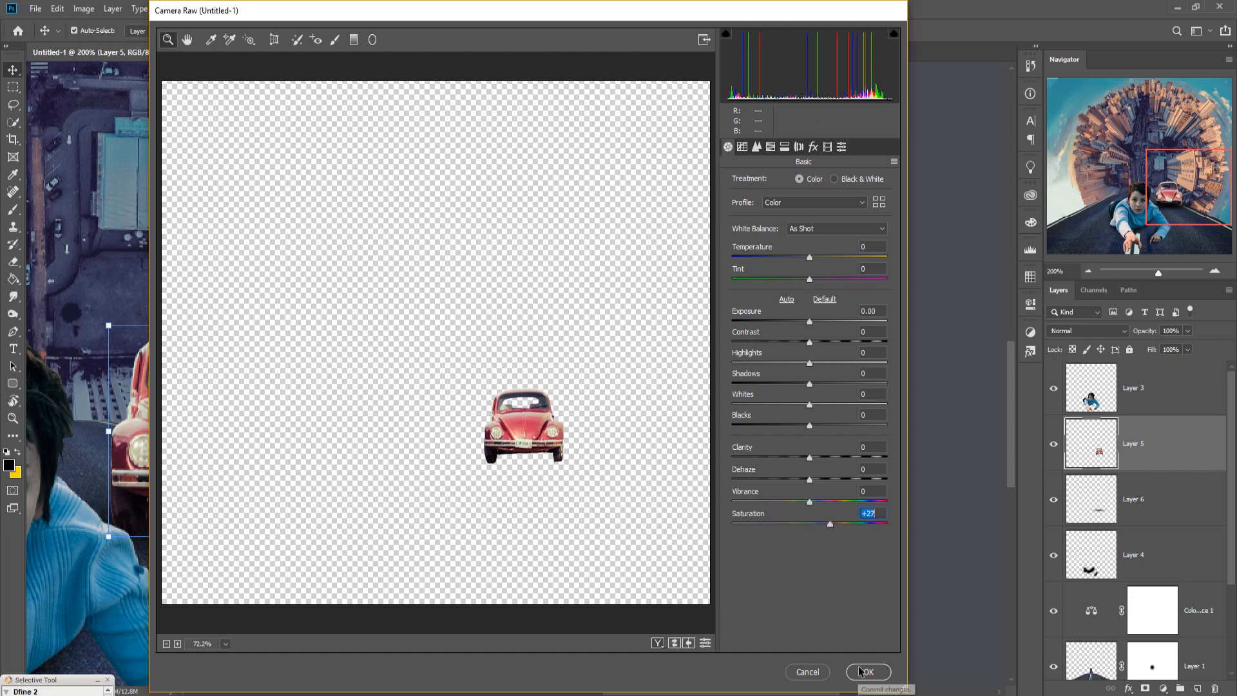
pyautogui.click(863, 671)
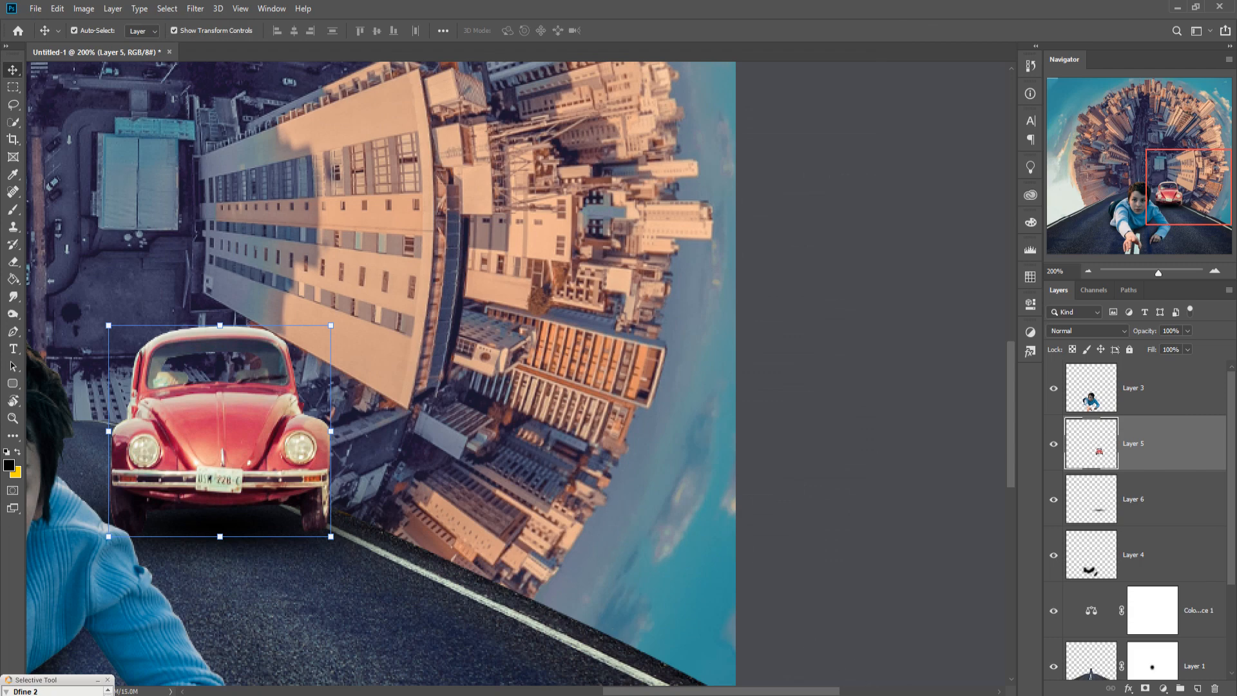
# Bring the orange lens flare image into the composite as a new layer beneath the person and minimize the flare document.
pyautogui.press('F9')
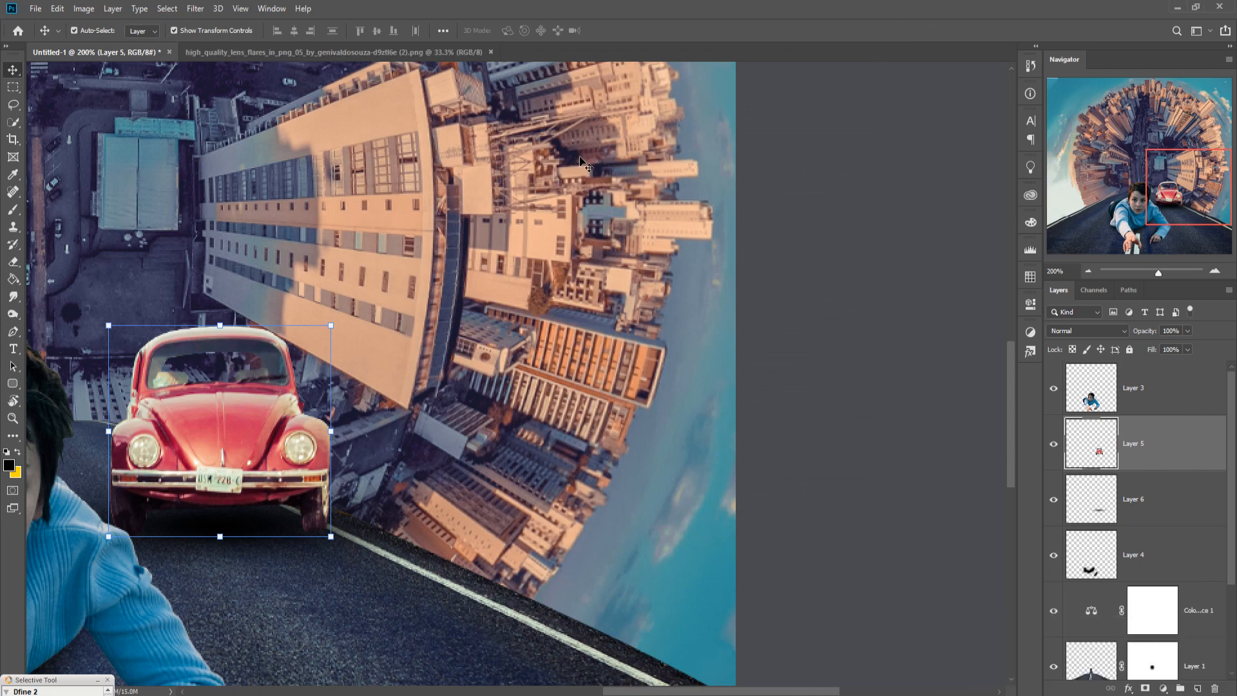
pyautogui.click(347, 52)
pyautogui.moveTo(348, 49); pyautogui.dragTo(801, 149)
pyautogui.moveTo(850, 353); pyautogui.dragTo(361, 331)
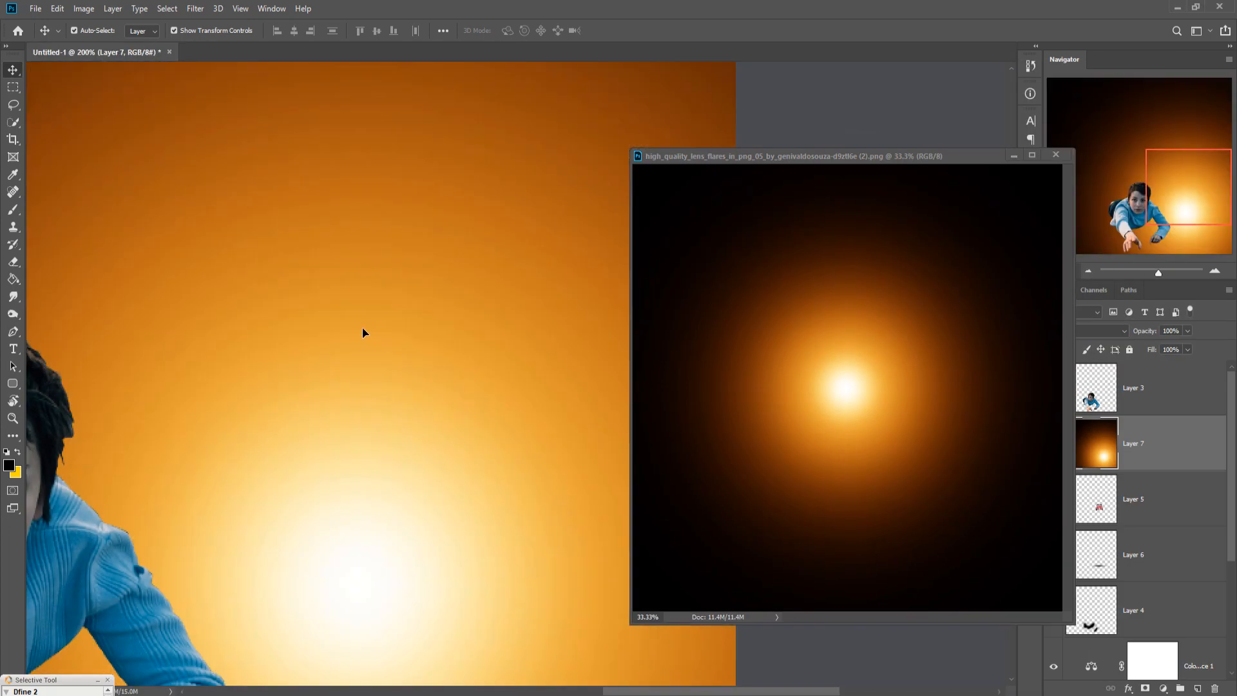
pyautogui.click(1013, 156)
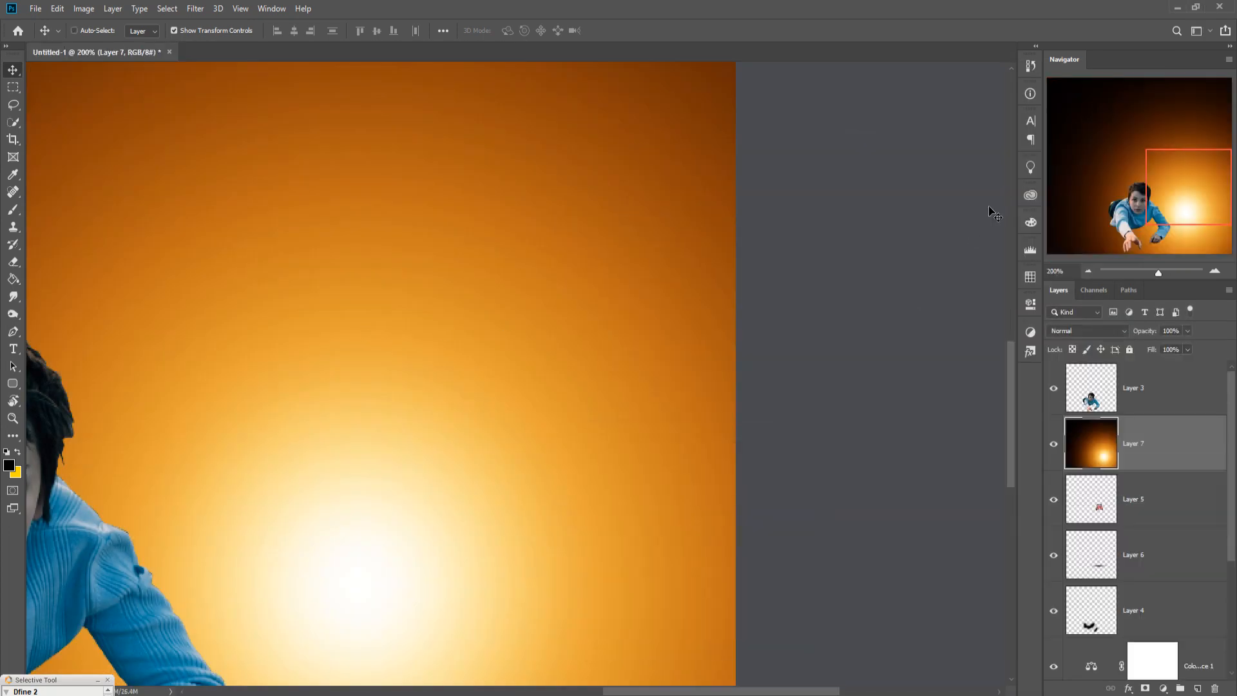
# Scale the flare layer down to cover about the canvas's lower-right quarter and set its blend mode to Screen.
pyautogui.hotkey('ctrl', '-')
pyautogui.hotkey('ctrl', '-')
pyautogui.hotkey('ctrl', '-')
pyautogui.hotkey('ctrl', '-')
pyautogui.hotkey('ctrl', '-')
pyautogui.hotkey('ctrl', '-')
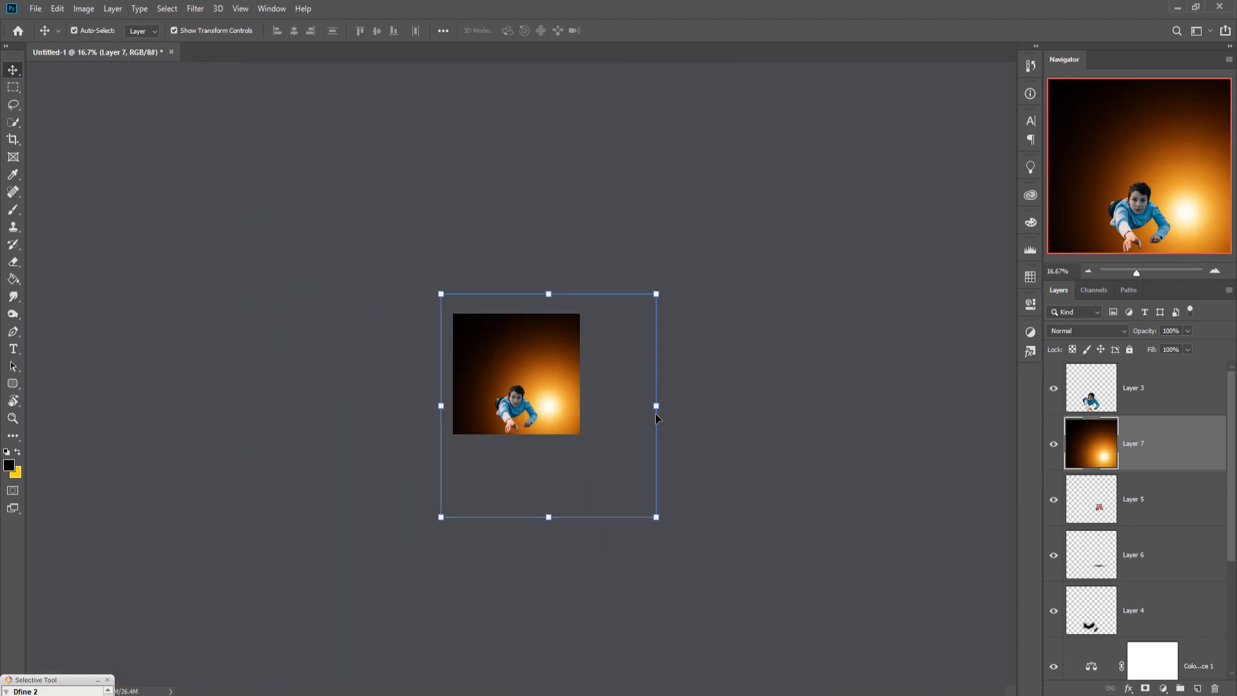
pyautogui.moveTo(653, 404); pyautogui.dragTo(560, 407)
pyautogui.click(618, 30)
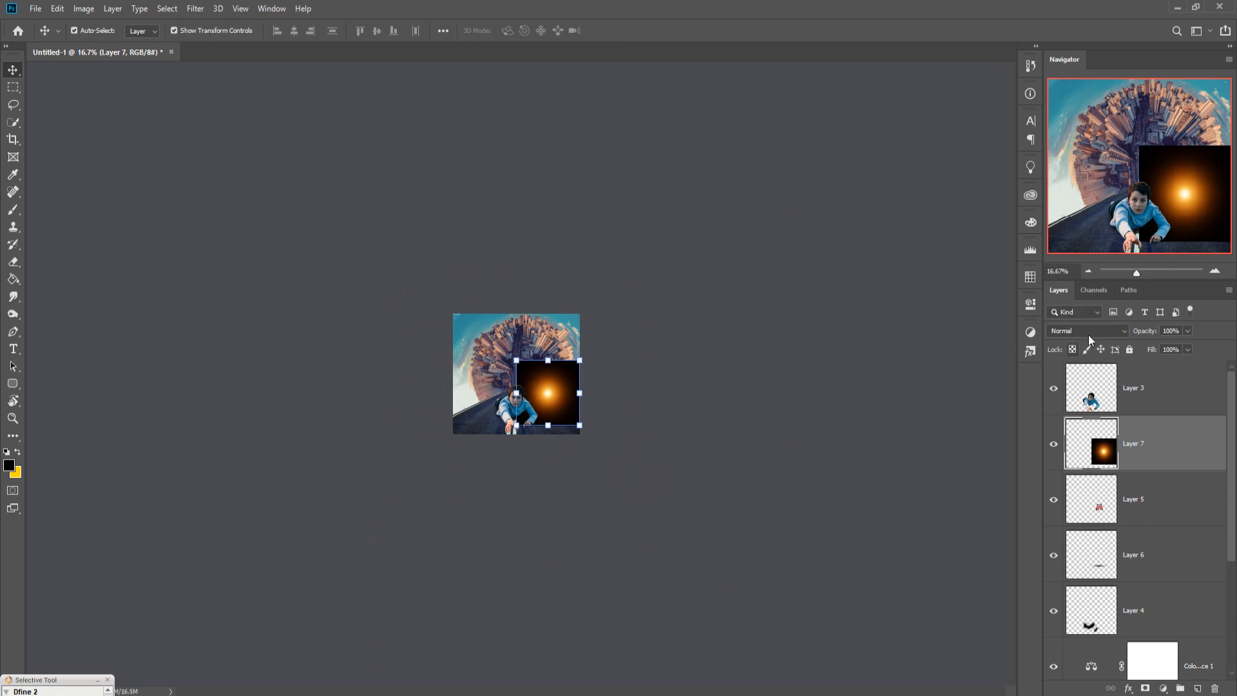
pyautogui.click(1089, 331)
pyautogui.click(1073, 443)
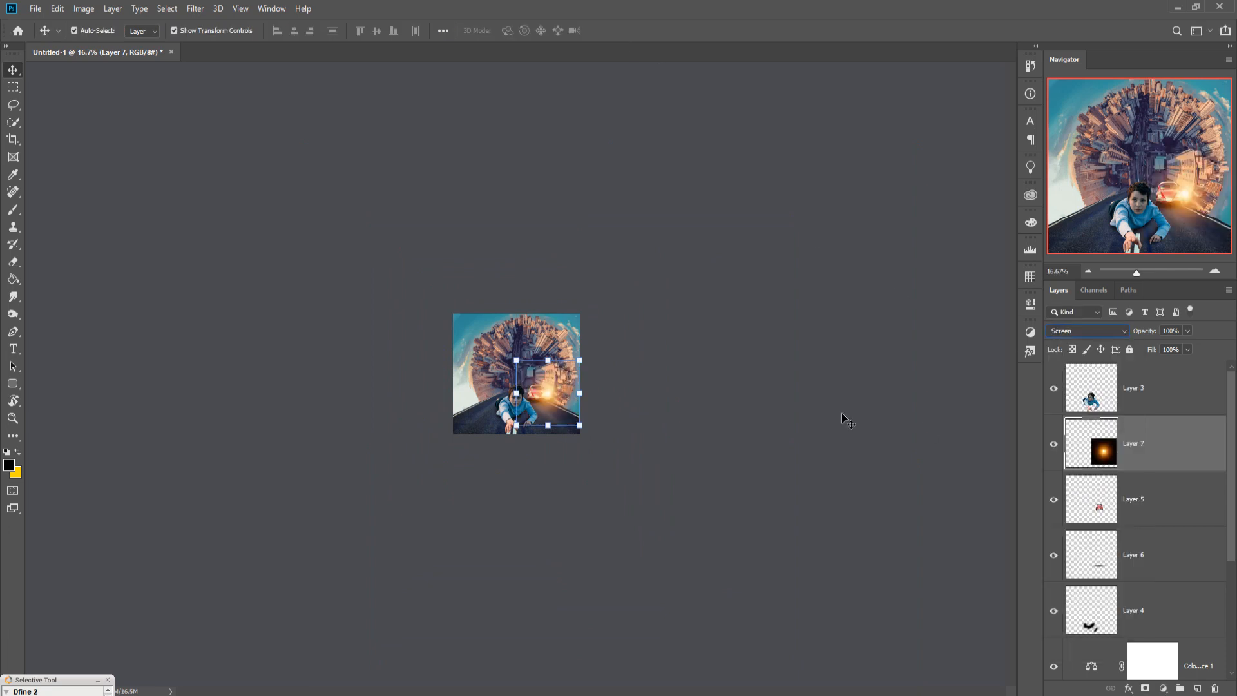
# Scale the flare further to 43.05% and place its bright center on the car's headlight farthest from the person.
pyautogui.hotkey('ctrl', '+')
pyautogui.hotkey('ctrl', '+')
pyautogui.hotkey('ctrl', '+')
pyautogui.hotkey('ctrl', '+')
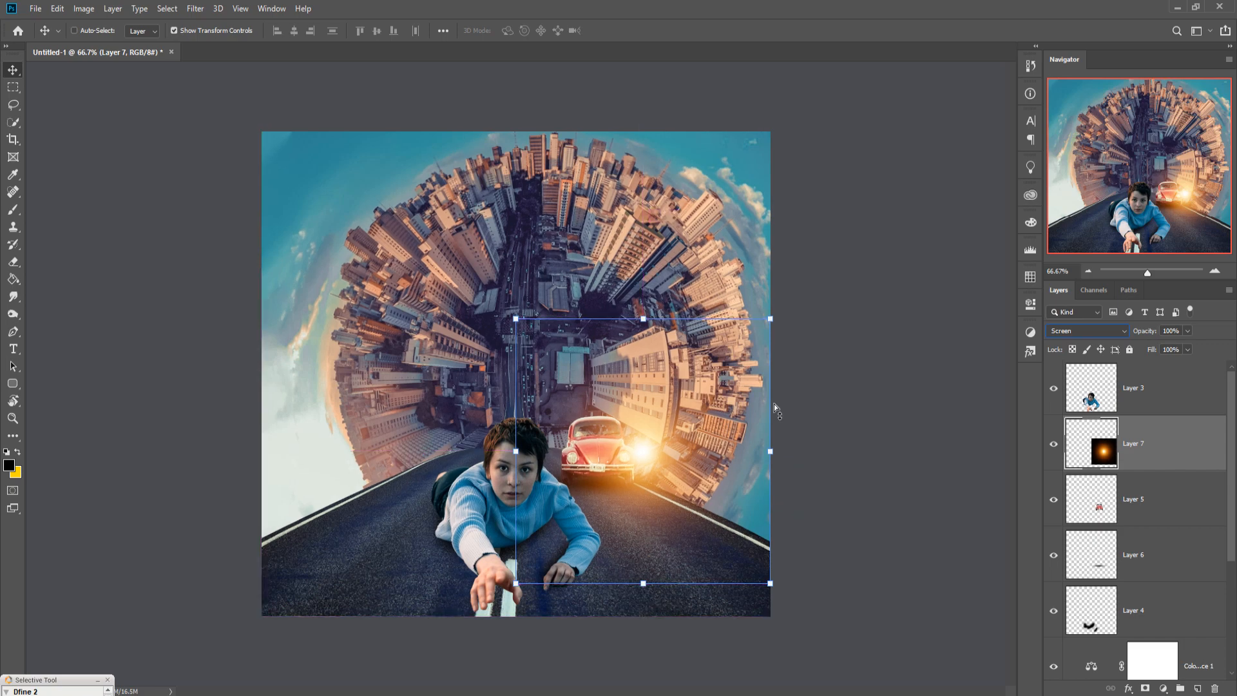
pyautogui.hotkey('ctrl', '+')
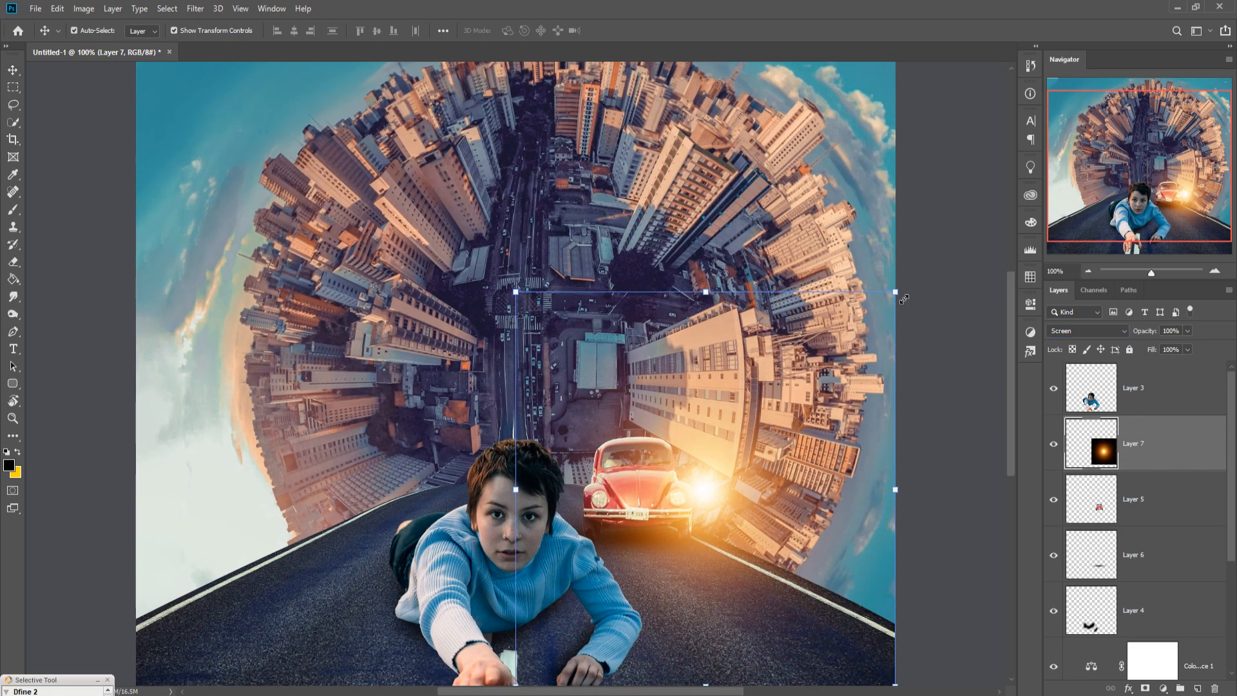
pyautogui.moveTo(897, 293); pyautogui.dragTo(680, 518)
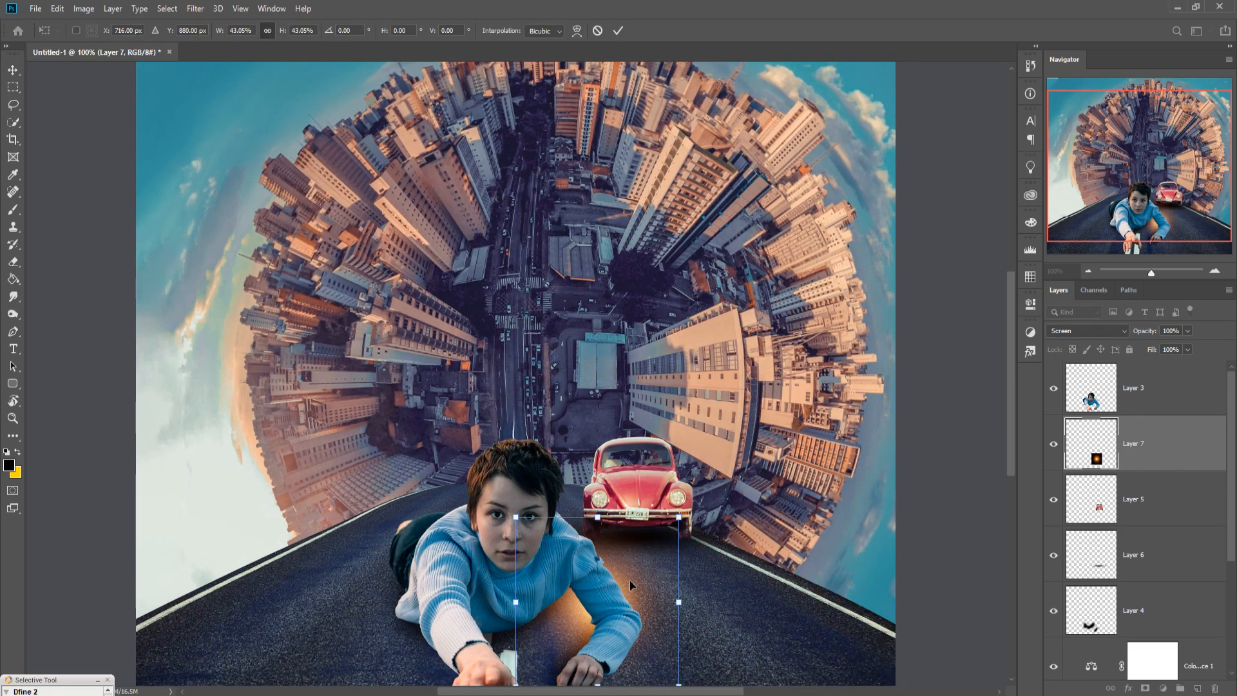
pyautogui.moveTo(627, 584); pyautogui.dragTo(707, 482)
pyautogui.click(618, 30)
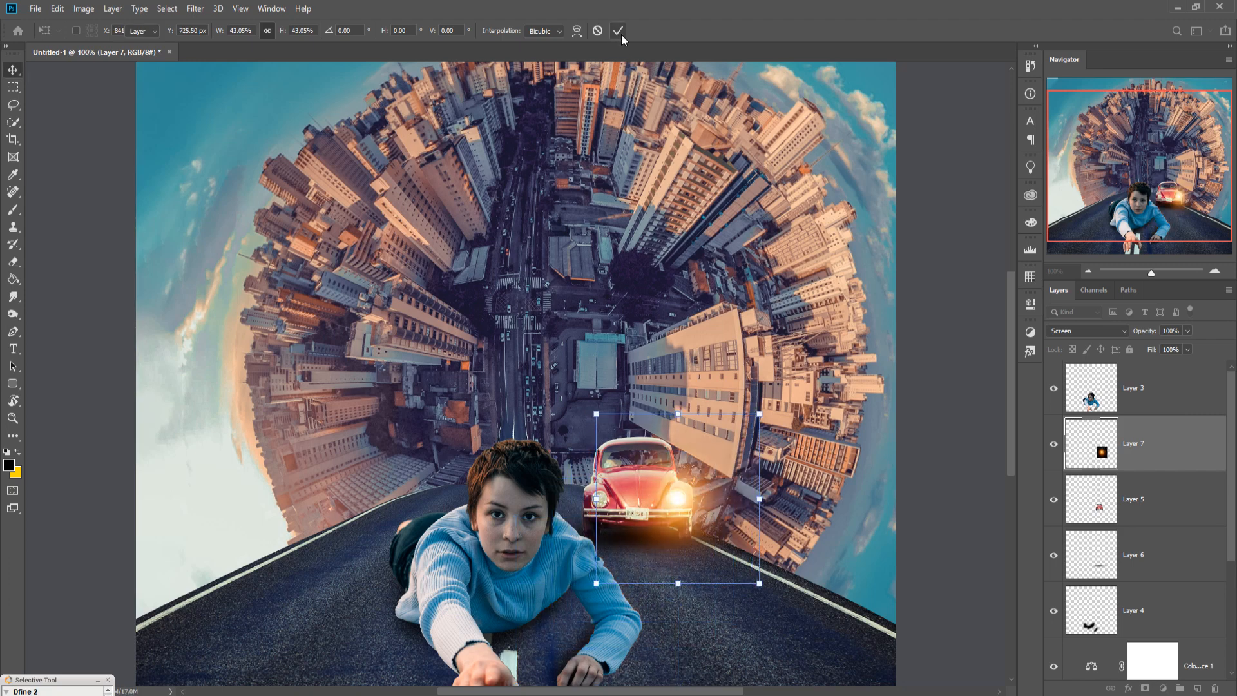
# Duplicate the flare layer under the default name and place the copy over the car's headlight nearest the person.
pyautogui.rightClick(1176, 432)
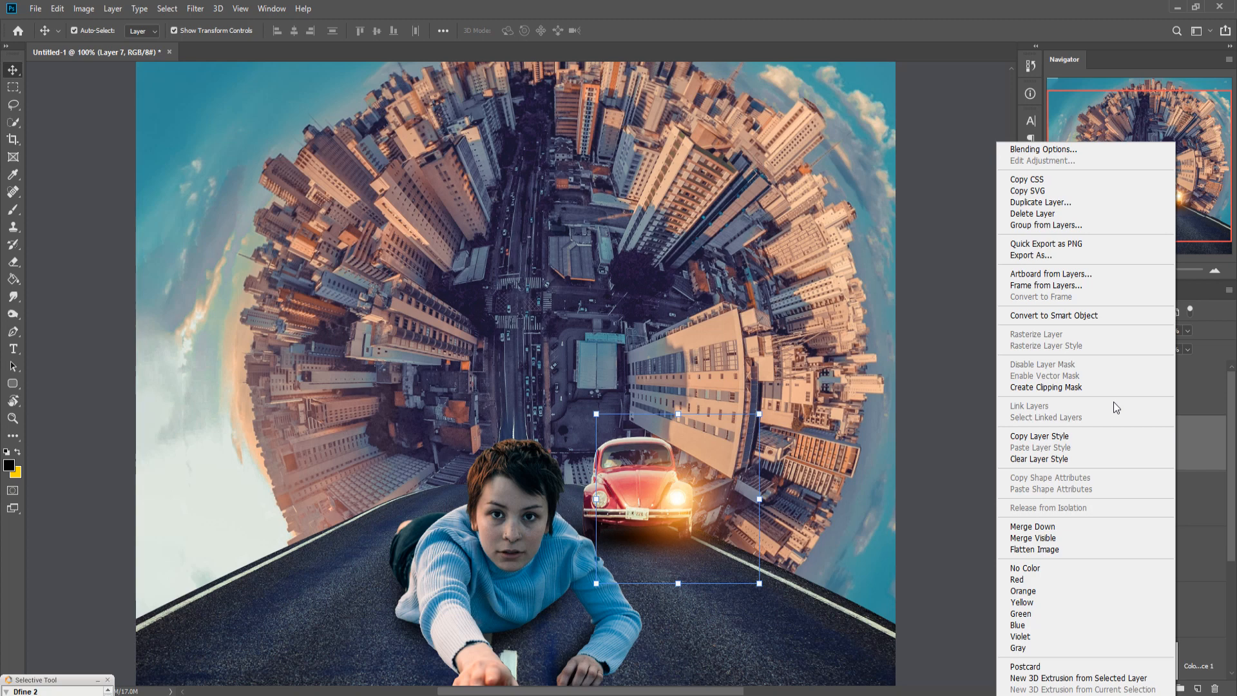
pyautogui.click(1048, 209)
pyautogui.click(715, 202)
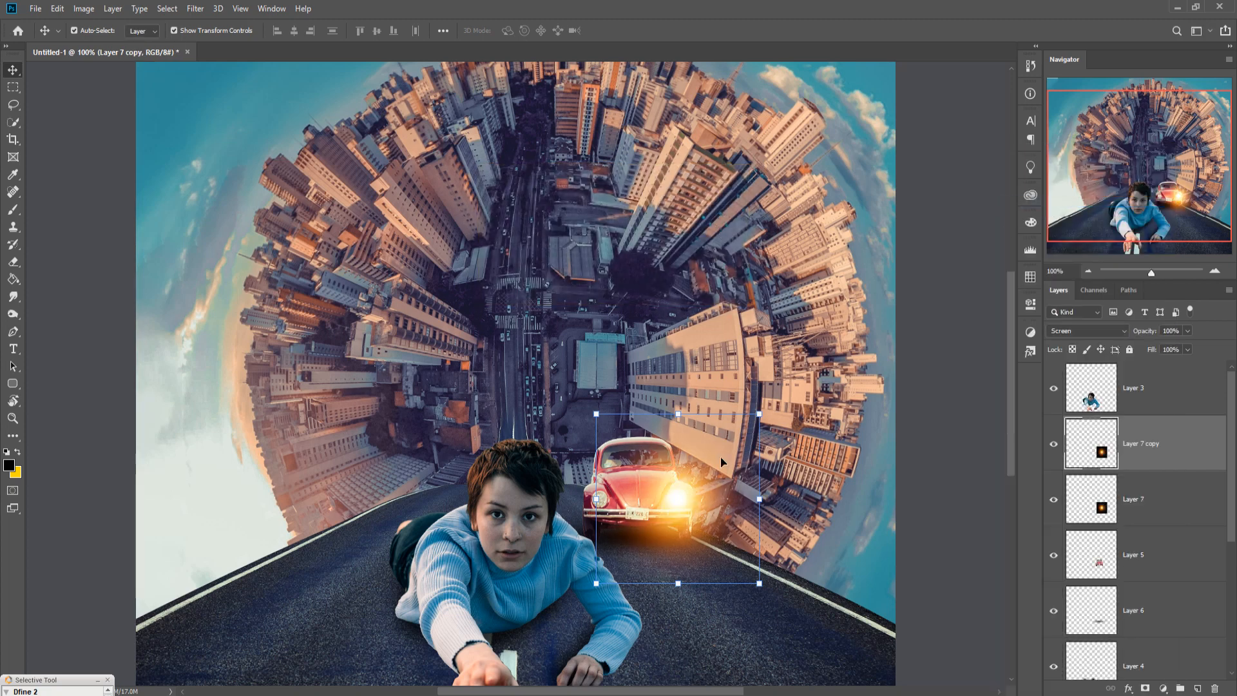
pyautogui.moveTo(683, 502); pyautogui.dragTo(602, 502)
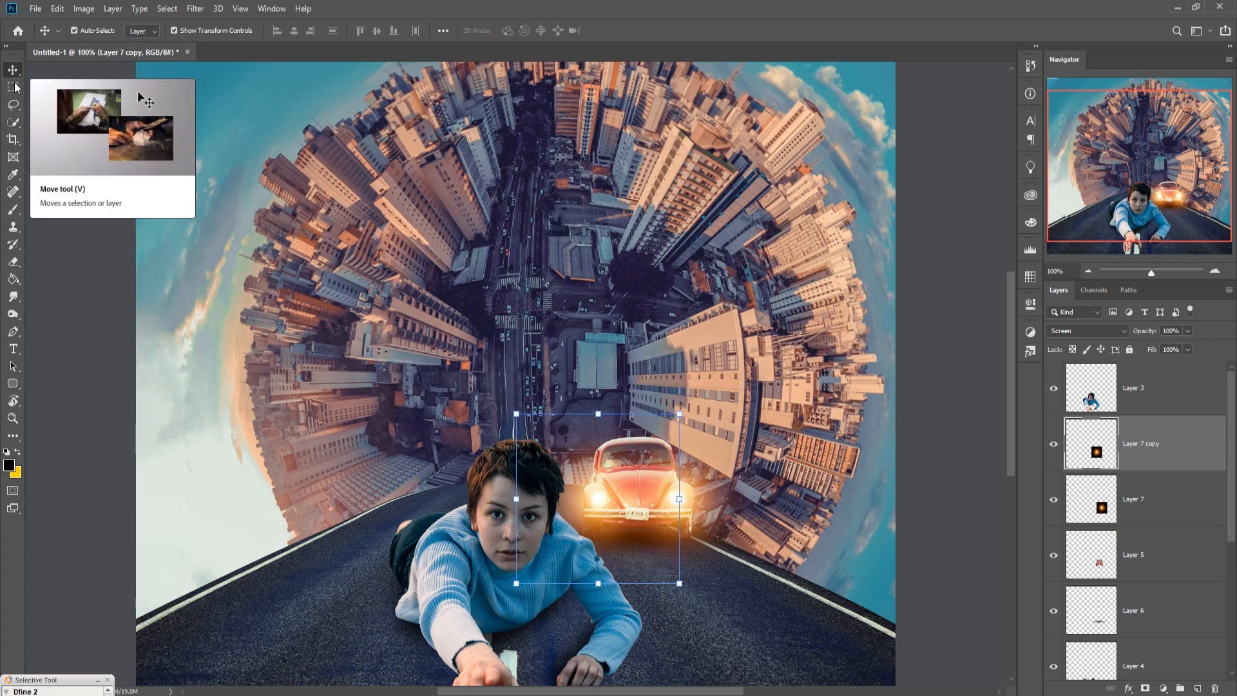
# Open the pajaros_png birds image and bring it into the composite as a new layer above the person.
pyautogui.click(1166, 385)
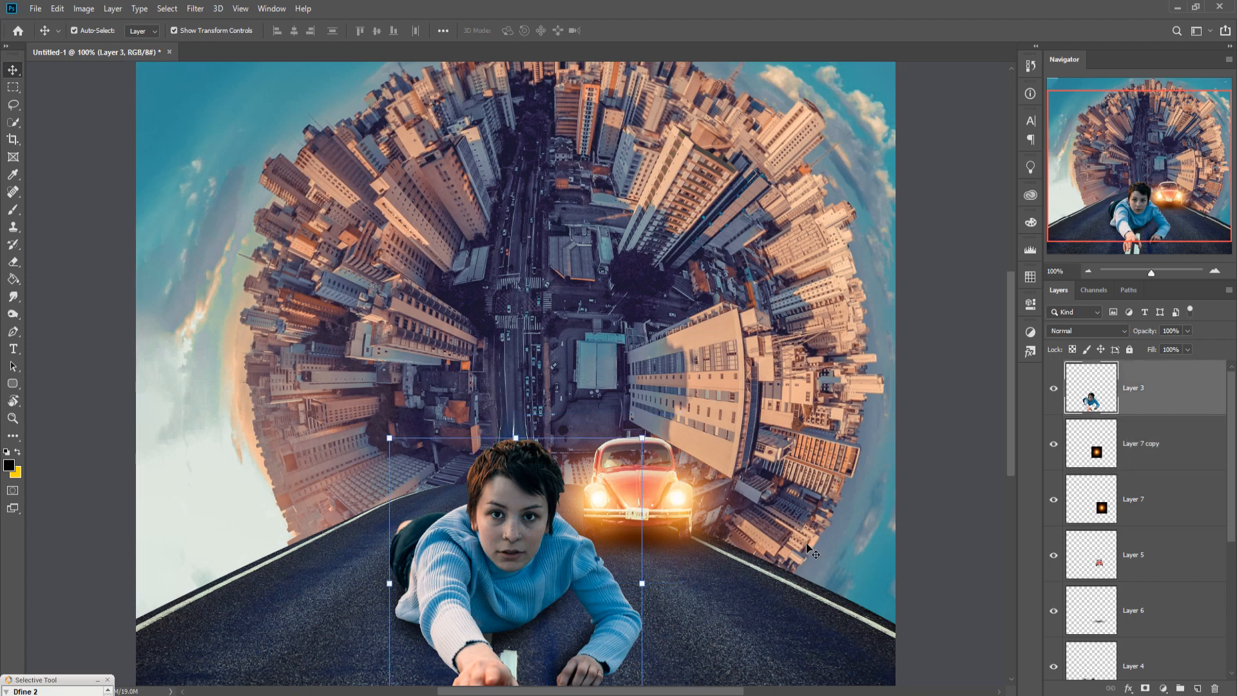
pyautogui.hotkey('ctrl', '-')
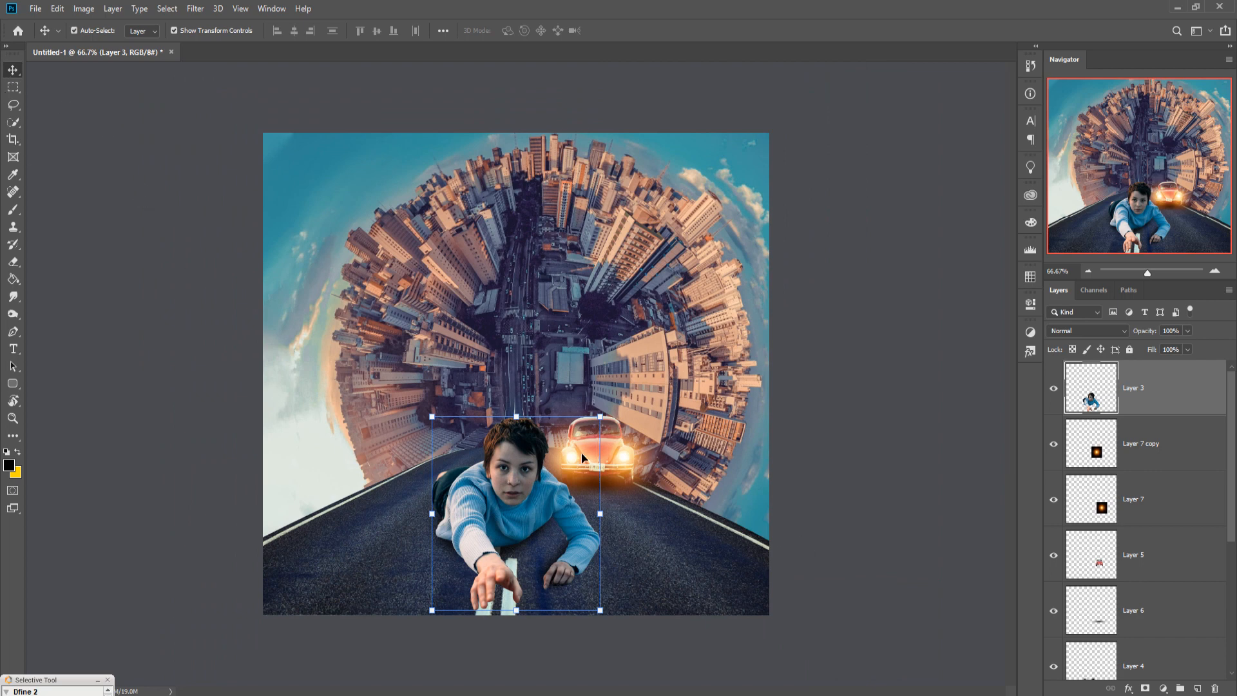
pyautogui.click(634, 695)
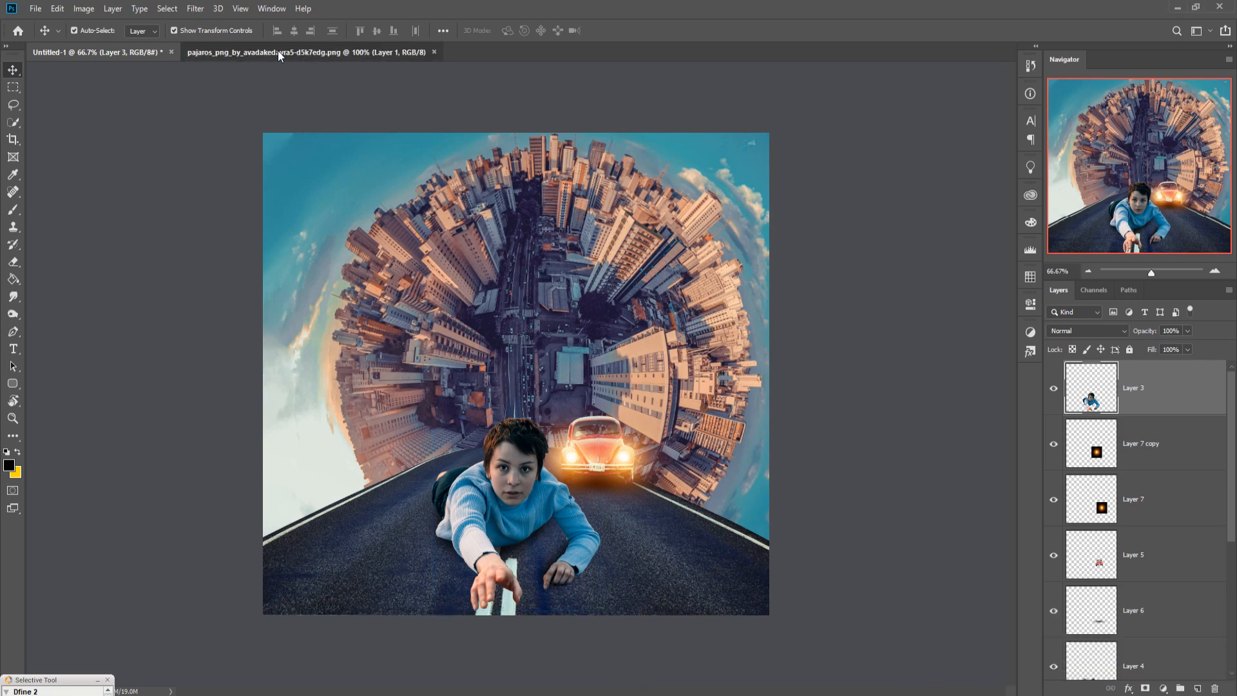
pyautogui.moveTo(278, 55); pyautogui.dragTo(809, 301)
pyautogui.moveTo(881, 326); pyautogui.dragTo(491, 124)
pyautogui.click(944, 219)
# Scale the birds layer to 181.25% and place the flock over the sky at the canvas's upper-left corner.
pyautogui.moveTo(450, 174); pyautogui.dragTo(379, 190)
pyautogui.moveTo(420, 140); pyautogui.dragTo(464, 91)
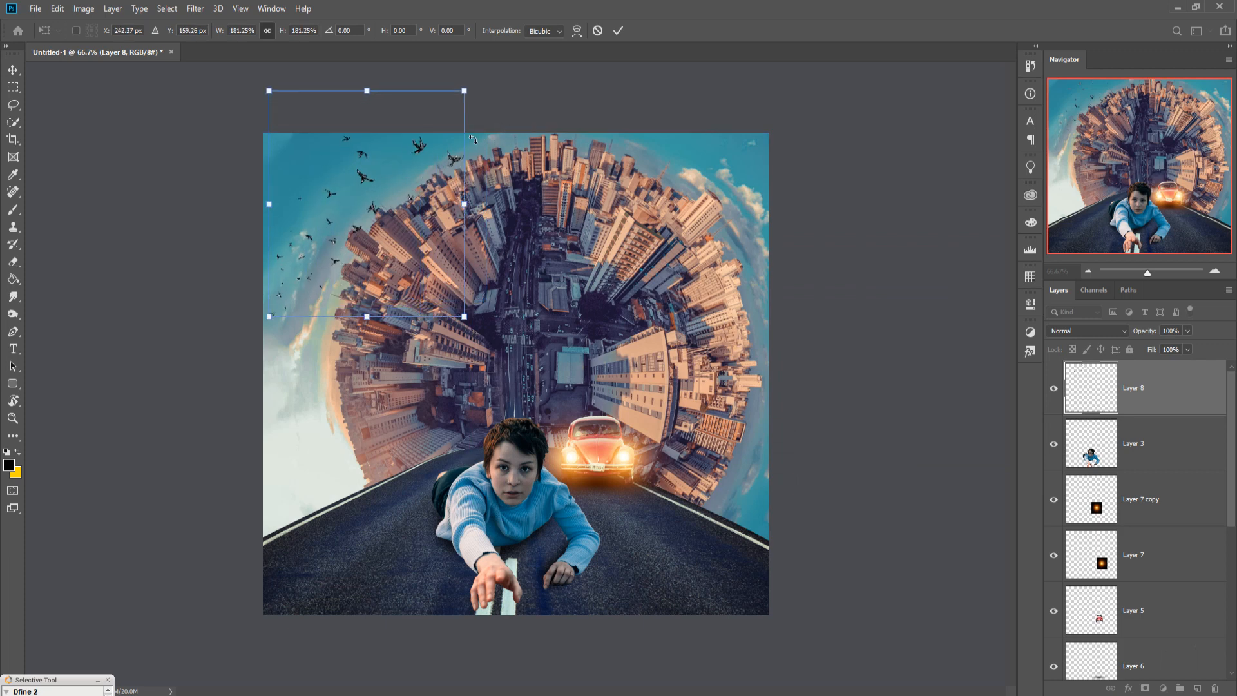
pyautogui.moveTo(365, 178); pyautogui.dragTo(369, 184)
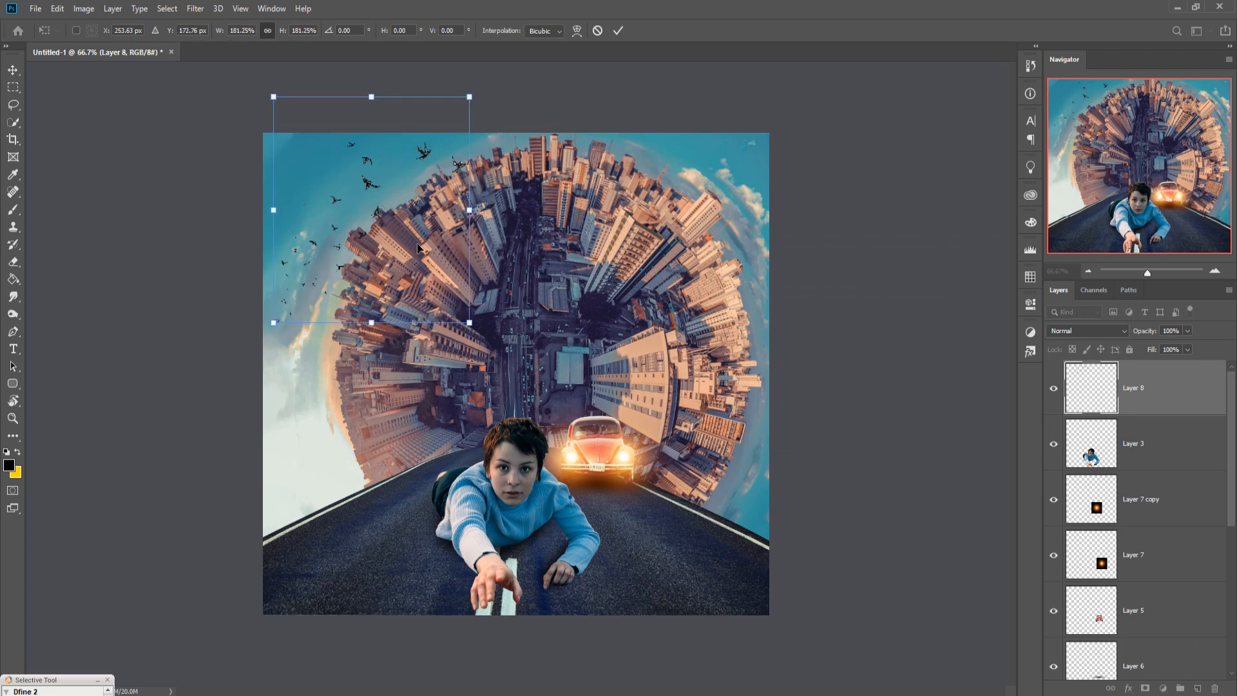
pyautogui.click(618, 31)
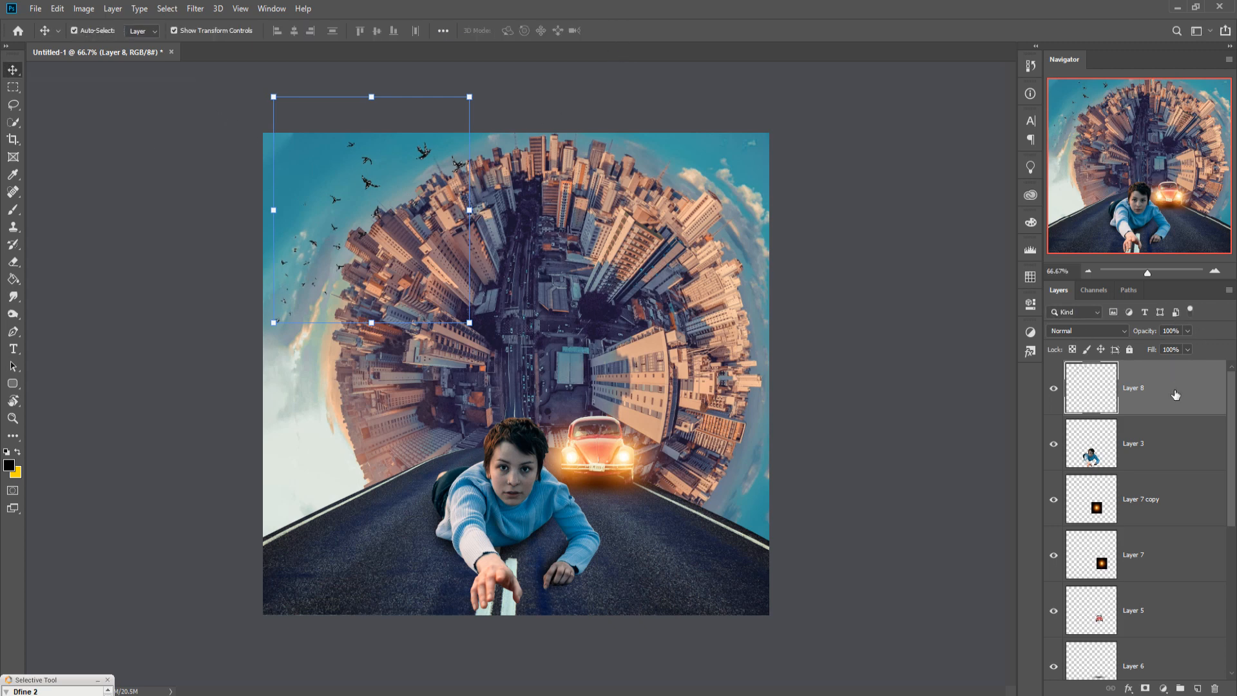
# Add a Color Balance adjustment layer above the birds and shift its midtones slightly toward blue and red.
pyautogui.click(1163, 688)
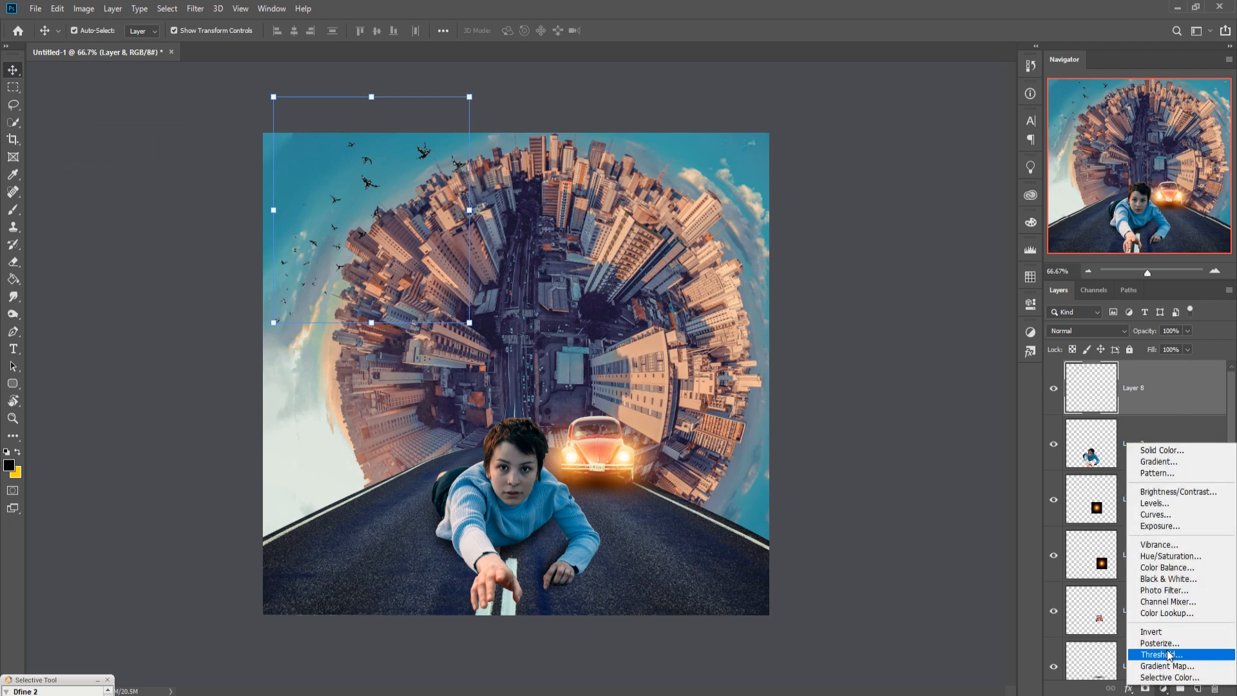
pyautogui.click(1153, 567)
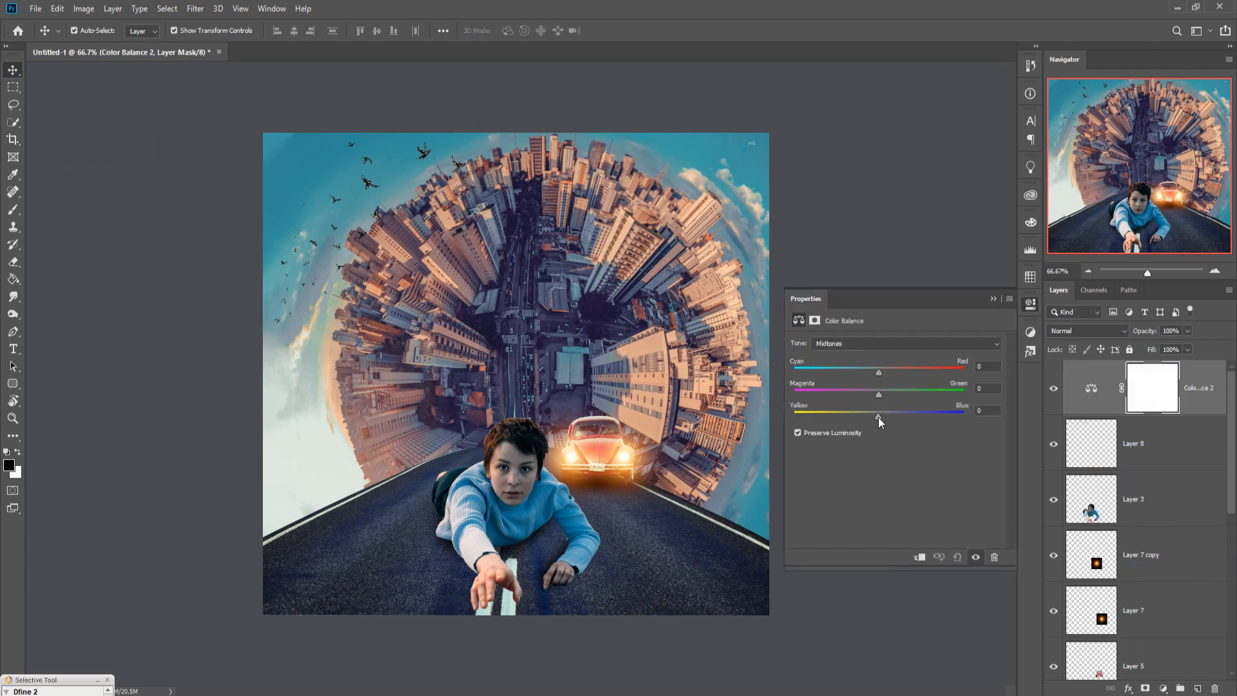
pyautogui.moveTo(878, 416); pyautogui.dragTo(892, 416)
pyautogui.moveTo(879, 373); pyautogui.dragTo(886, 372)
pyautogui.moveTo(888, 375); pyautogui.dragTo(887, 375)
pyautogui.click(992, 299)
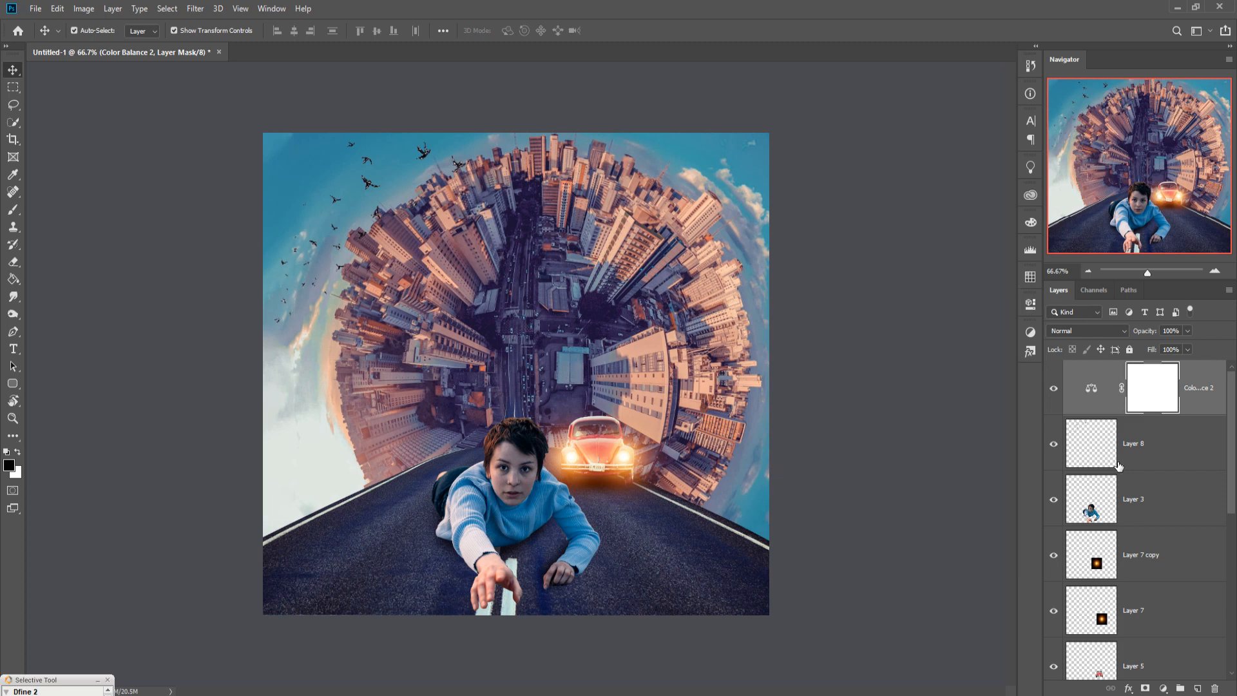
# Stamp all visible layers into a new top layer and give it a Camera Raw post-crop vignette of -18.
pyautogui.click(1202, 402)
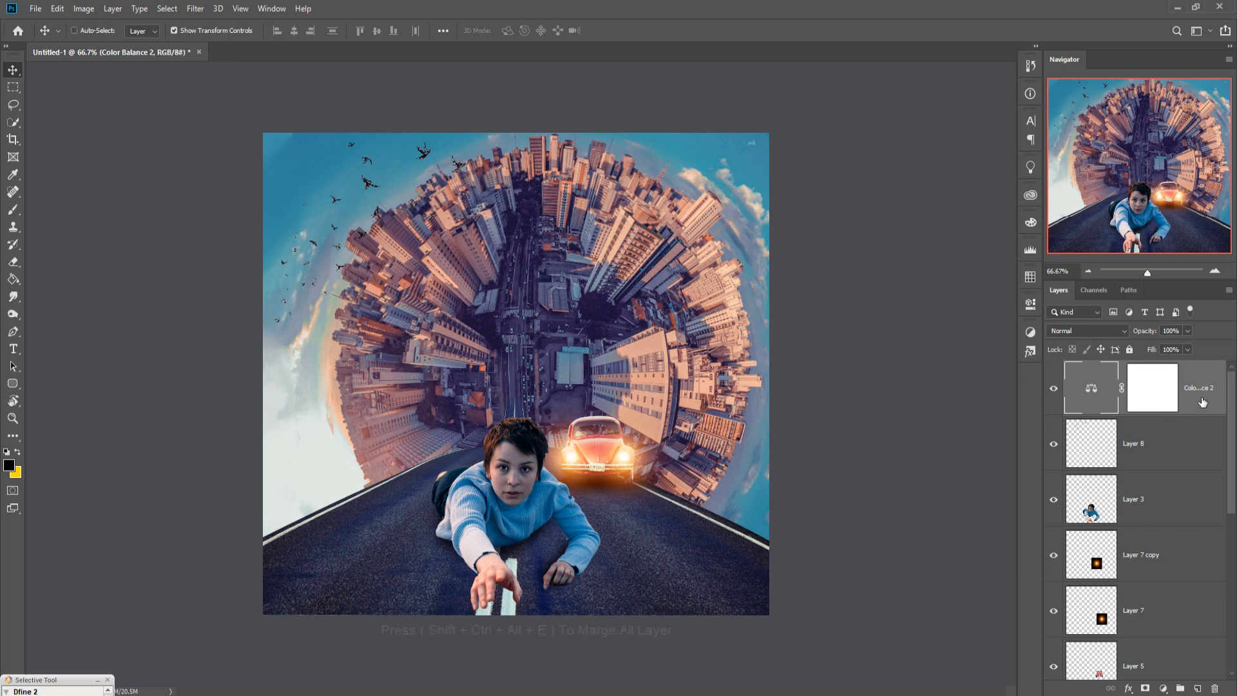
pyautogui.hotkey('ctrl', 'shift', 'alt', 'e')
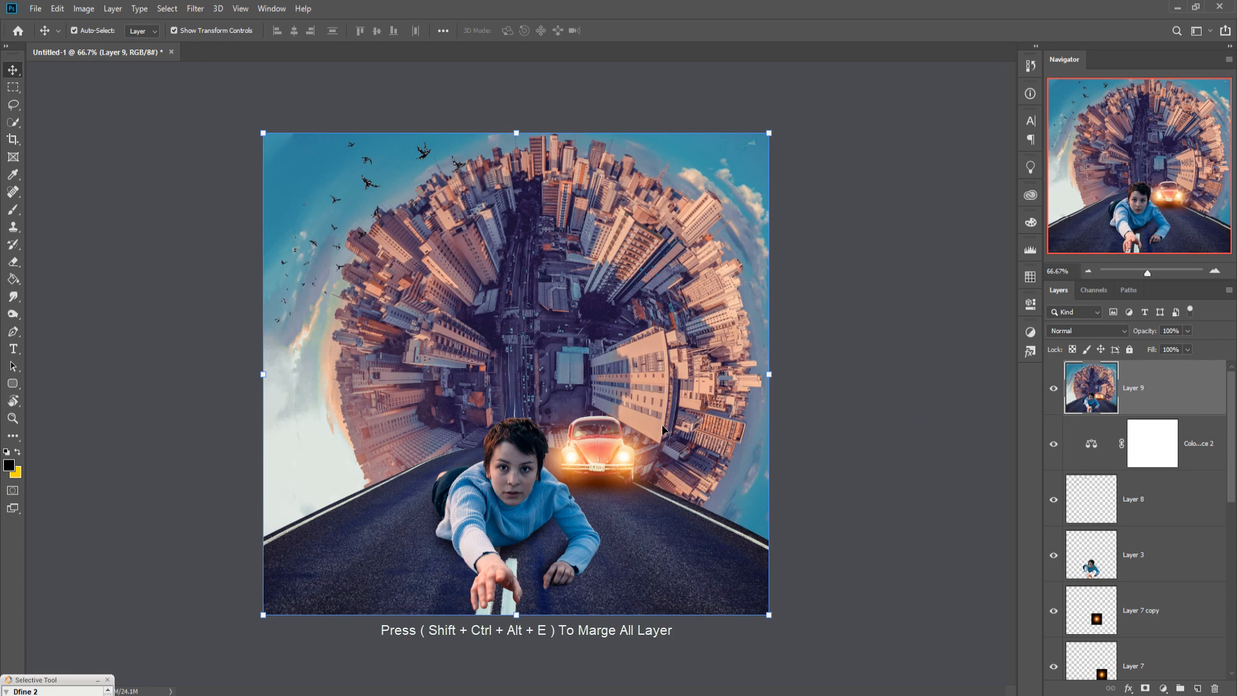
pyautogui.click(194, 9)
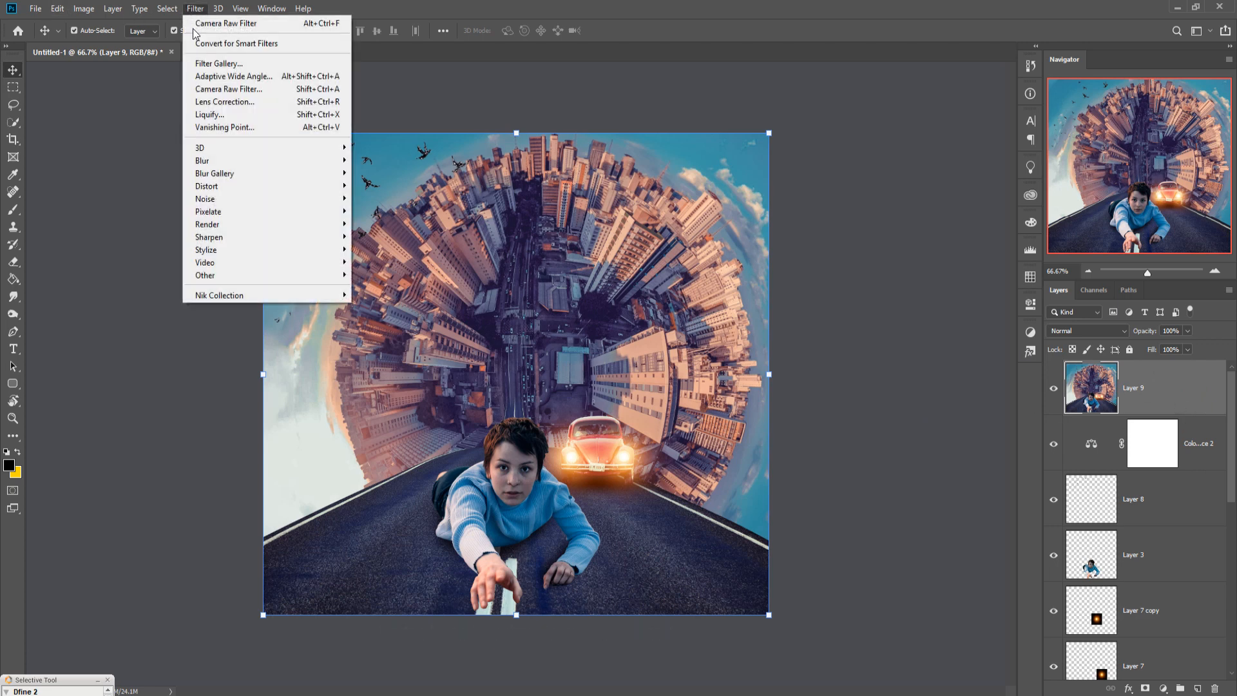
pyautogui.click(206, 88)
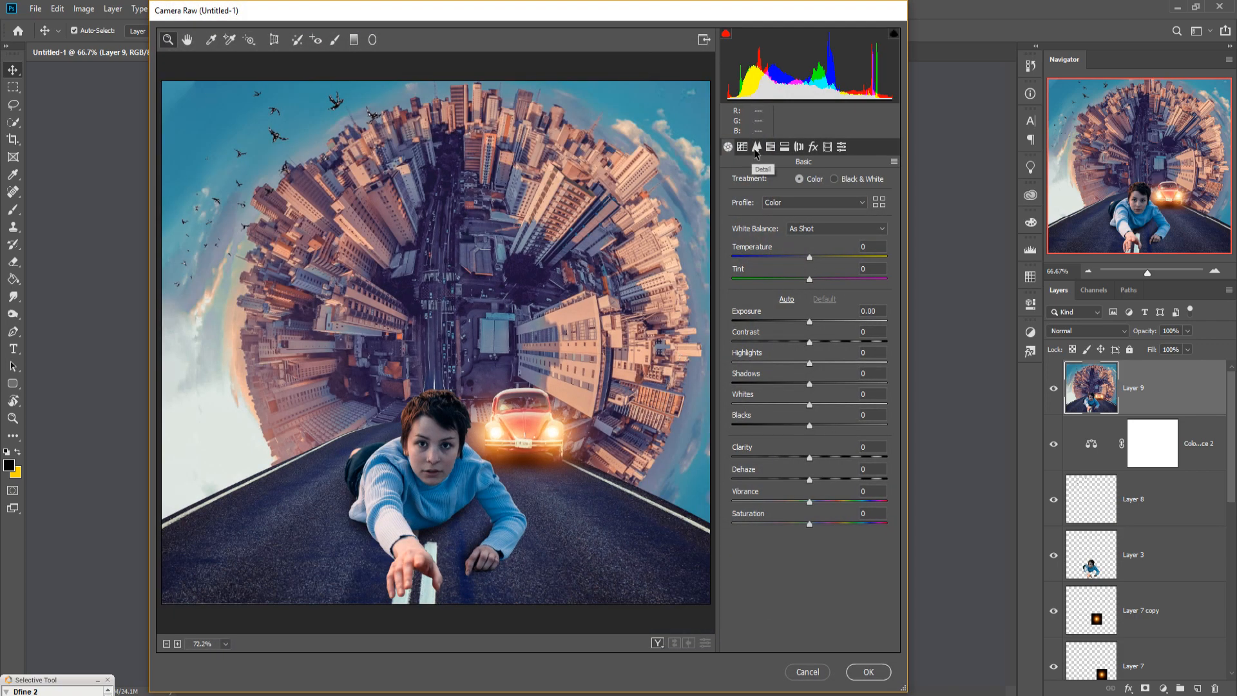
pyautogui.click(814, 148)
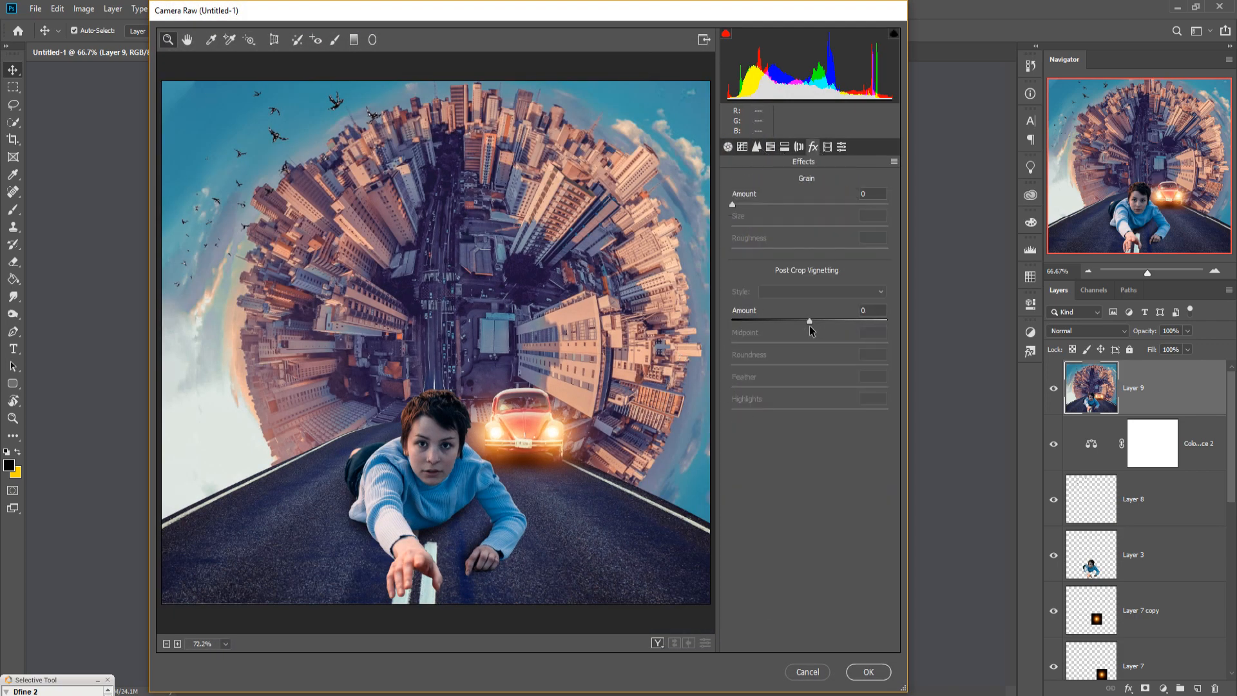
pyautogui.moveTo(810, 323); pyautogui.dragTo(797, 329)
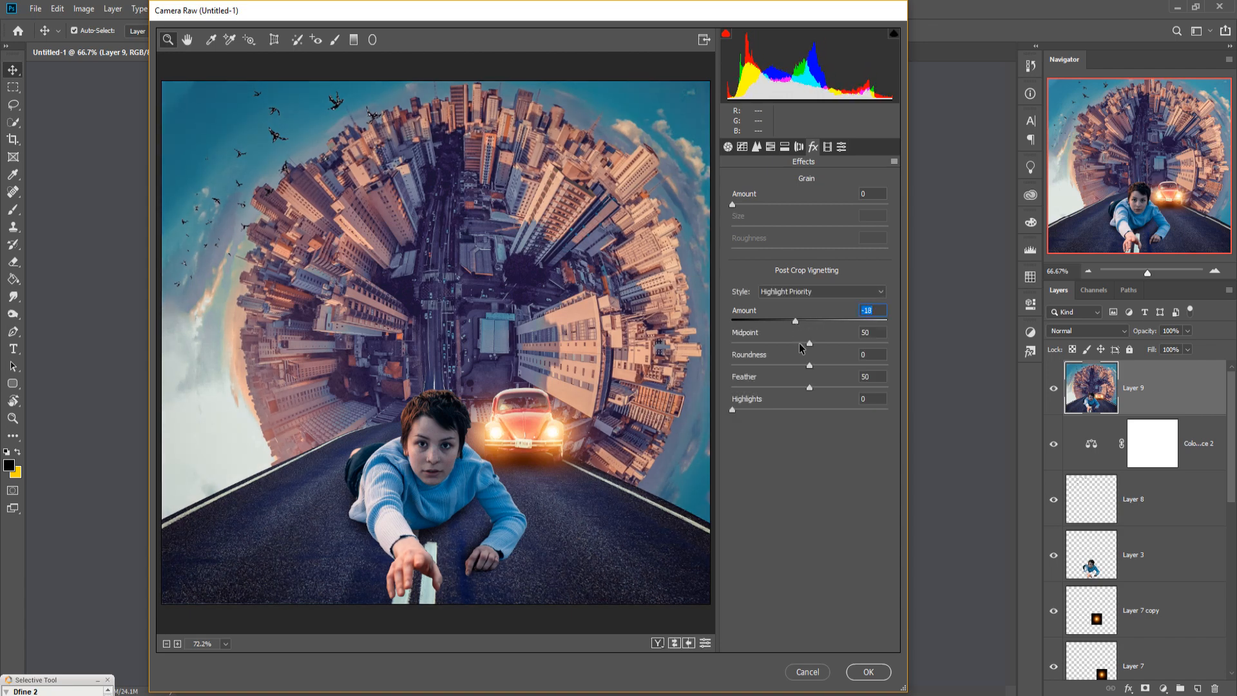
# Set the Camera Raw exposure to +0.10 and the saturation to +8.
pyautogui.click(728, 147)
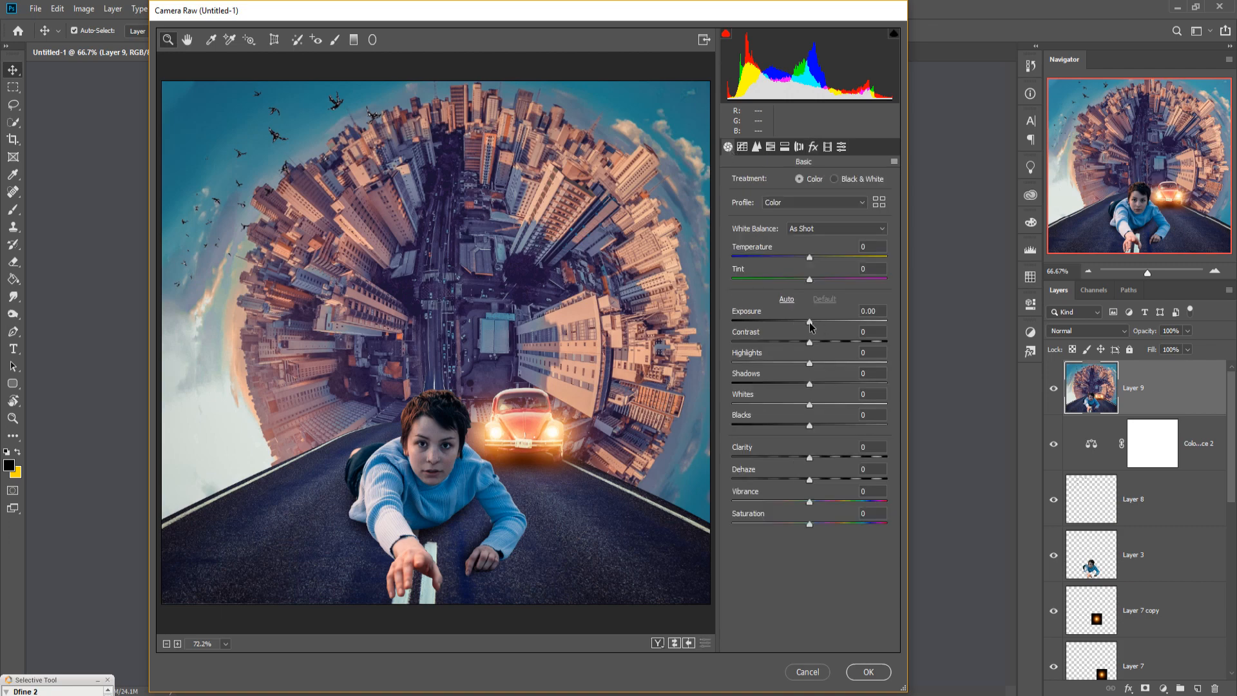
pyautogui.moveTo(810, 322); pyautogui.dragTo(811, 322)
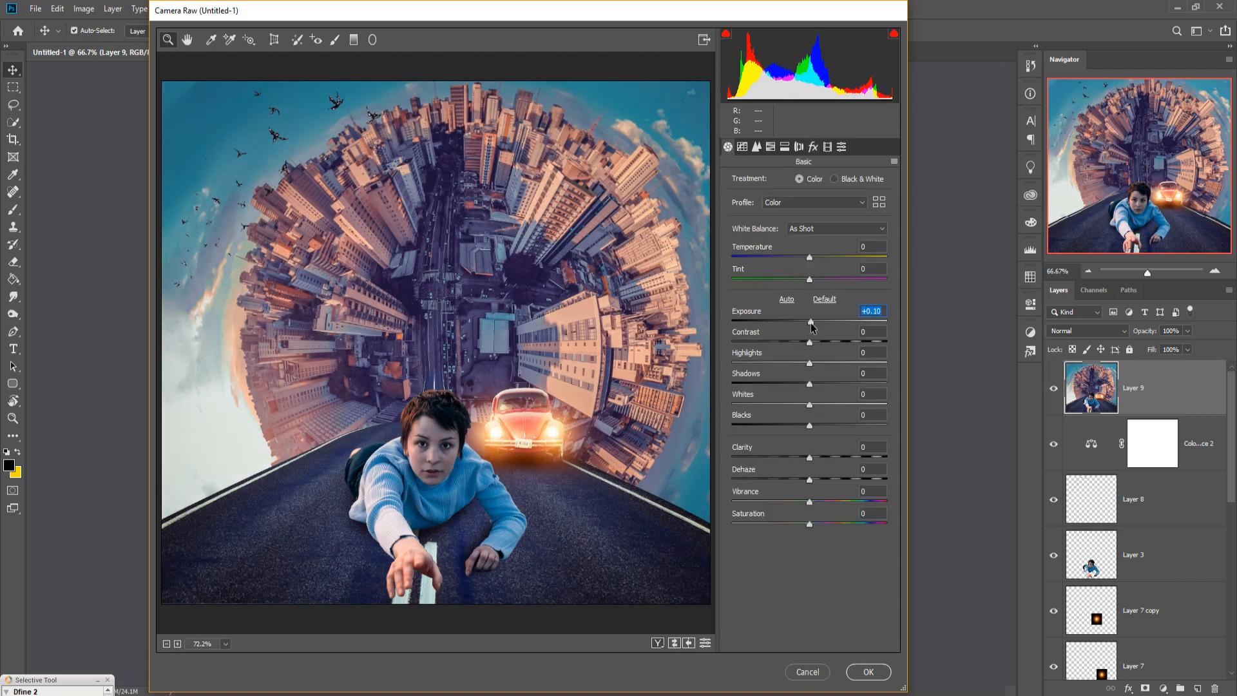
pyautogui.moveTo(810, 523); pyautogui.dragTo(815, 525)
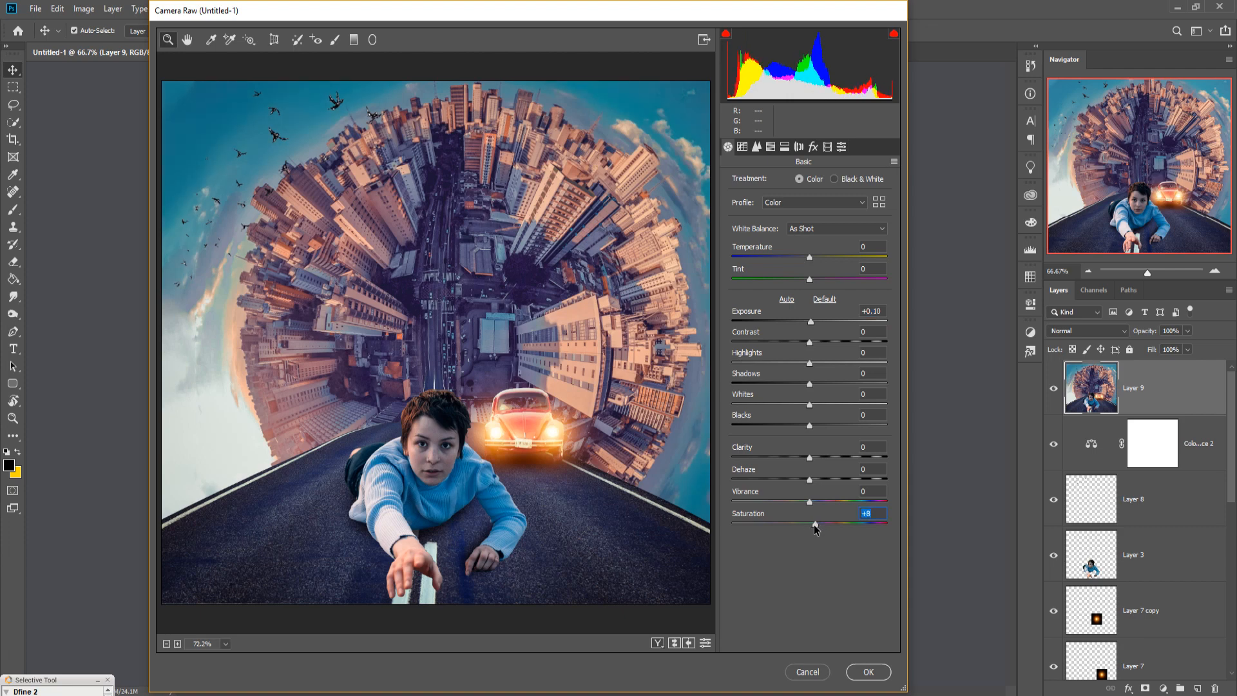
# Split-tone the highlights with hue 47 and saturation 11, and apply the Camera Raw filter.
pyautogui.click(786, 147)
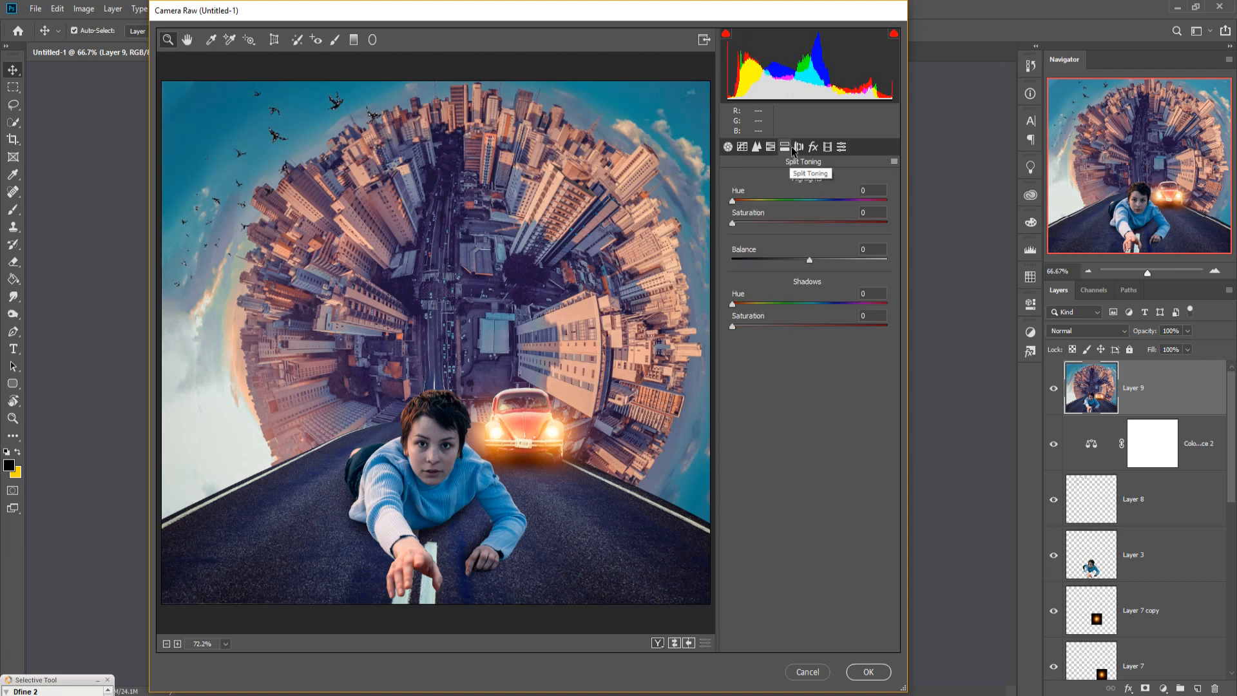
pyautogui.moveTo(733, 201); pyautogui.dragTo(749, 225)
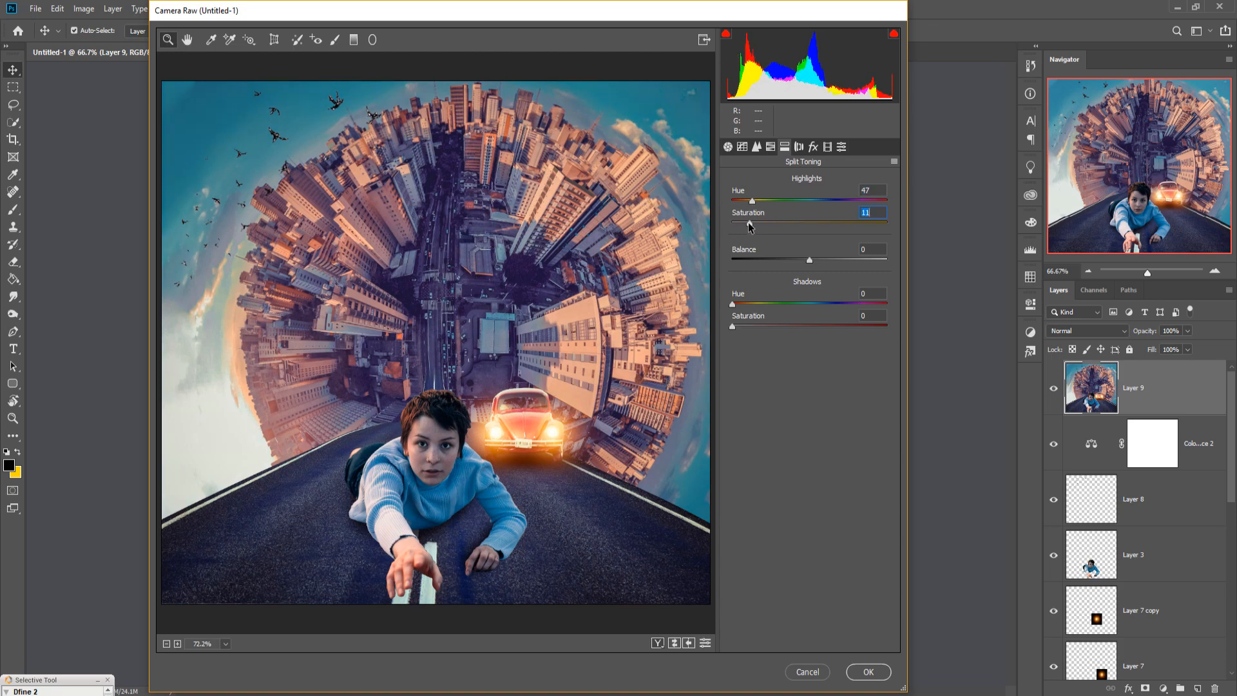
pyautogui.click(869, 672)
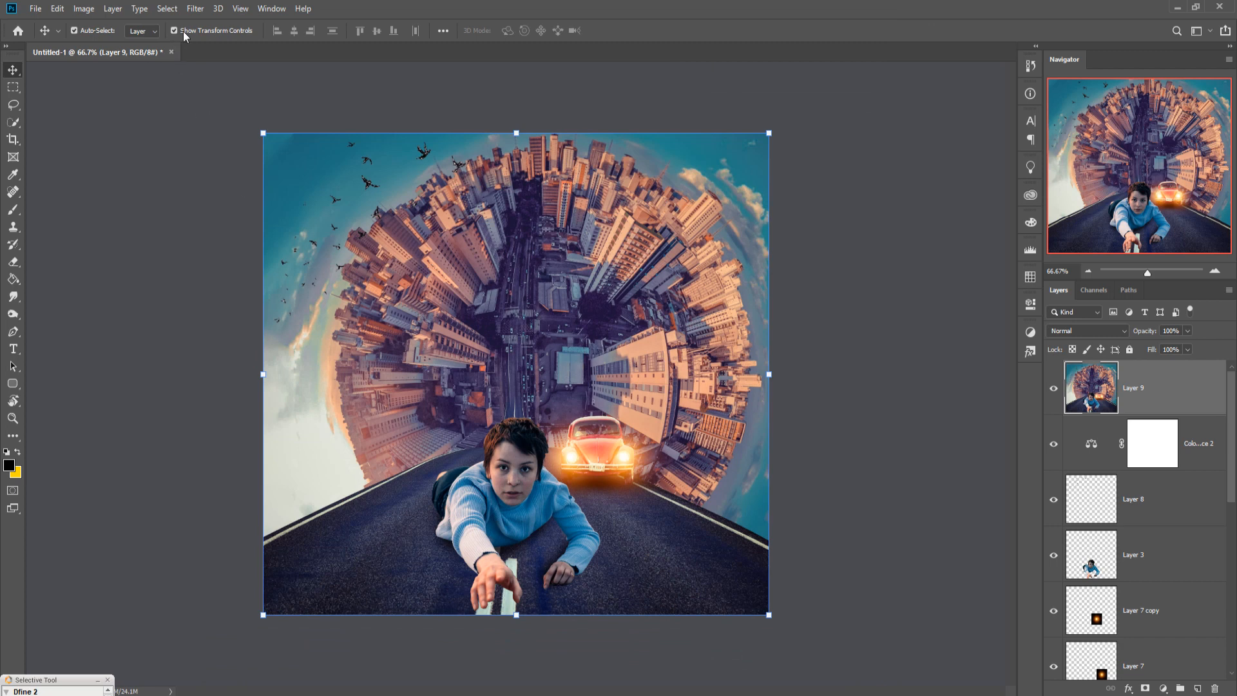
# Apply Color Efex Pro 4 Cross Processing at 41% strength to the merged layer, and stamp all visible layers into a new top layer.
pyautogui.click(195, 8)
pyautogui.moveTo(238, 295)
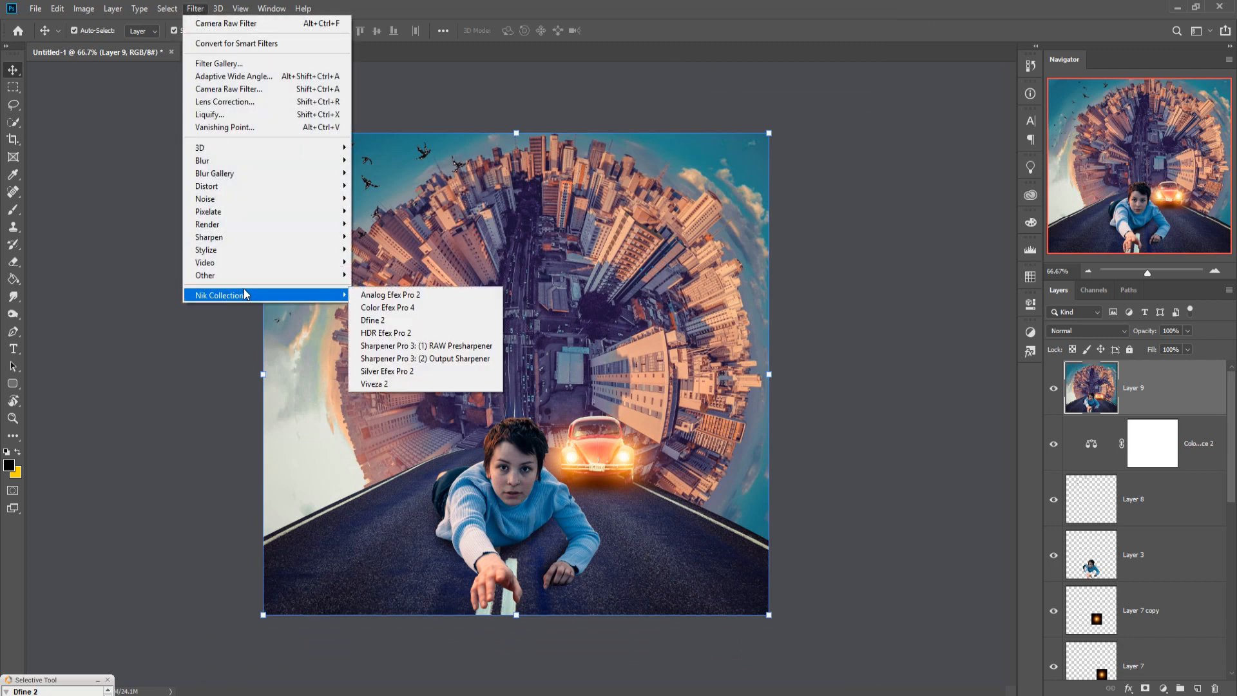
pyautogui.click(396, 311)
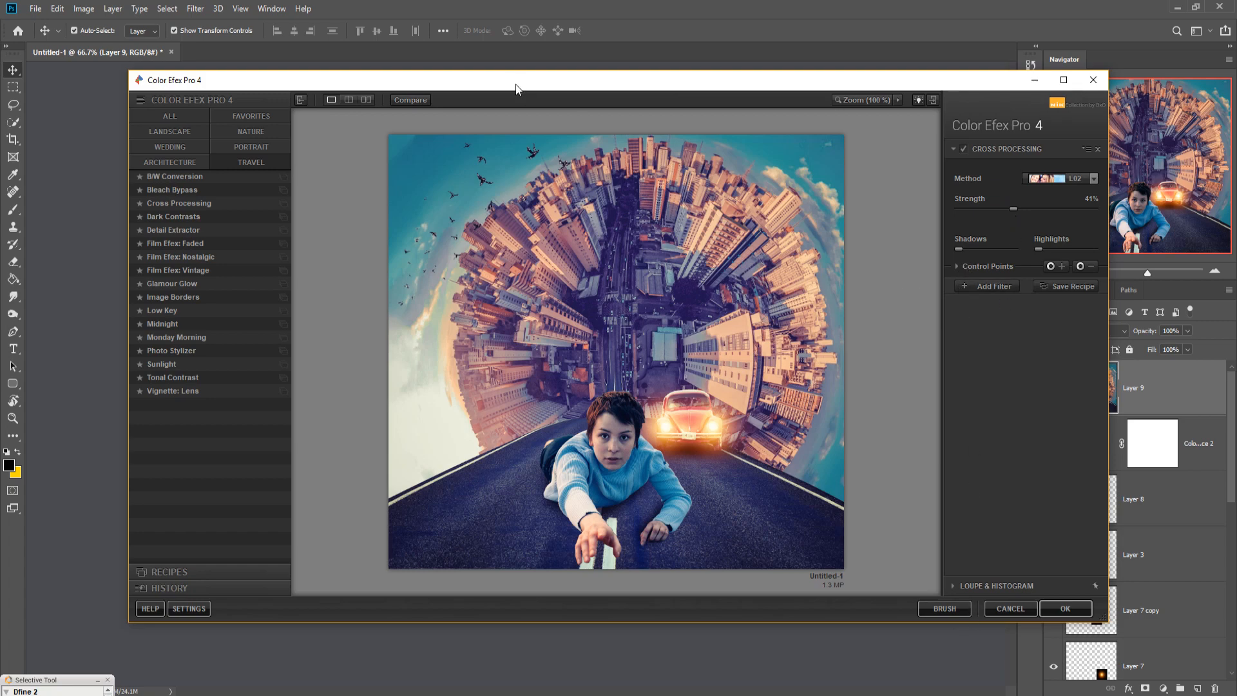
pyautogui.click(1062, 609)
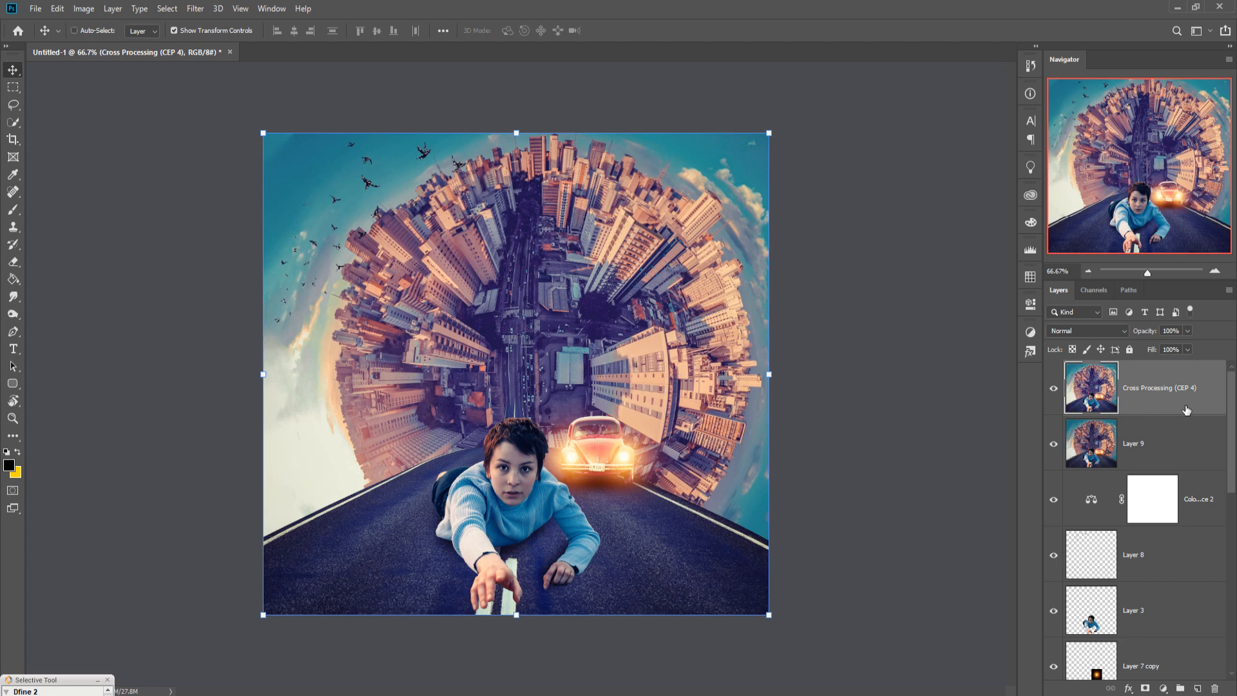
pyautogui.hotkey('ctrl', 'shift', 'alt', 'e')
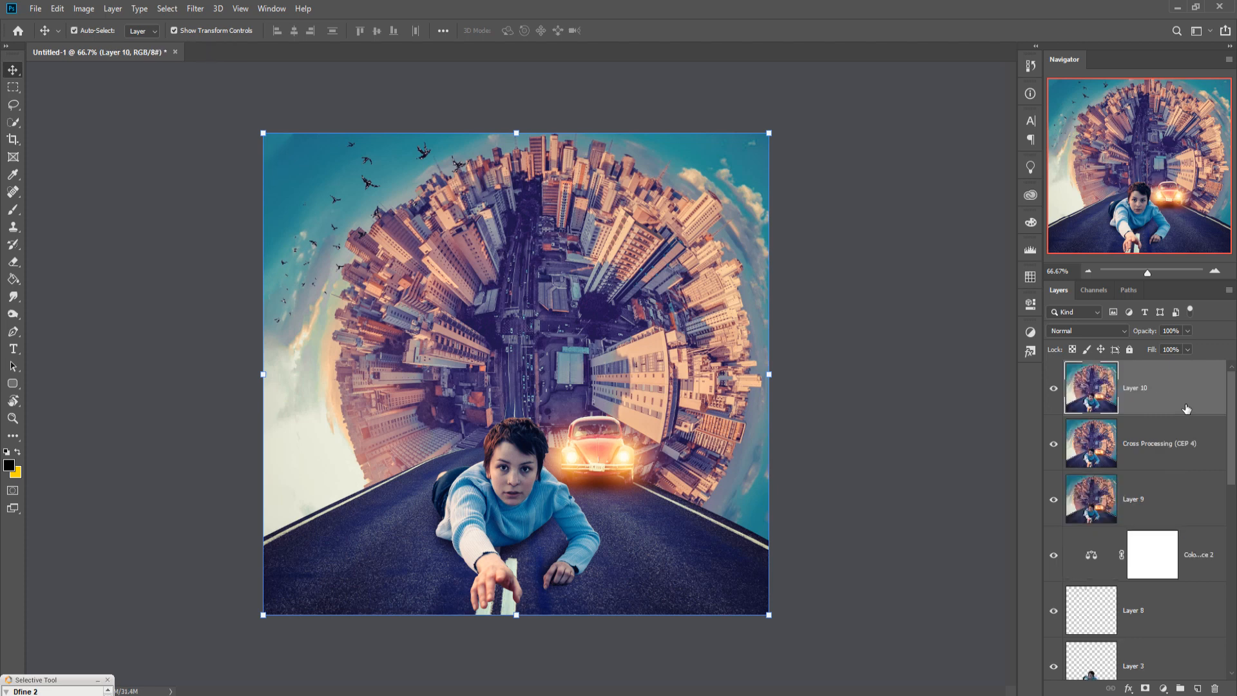